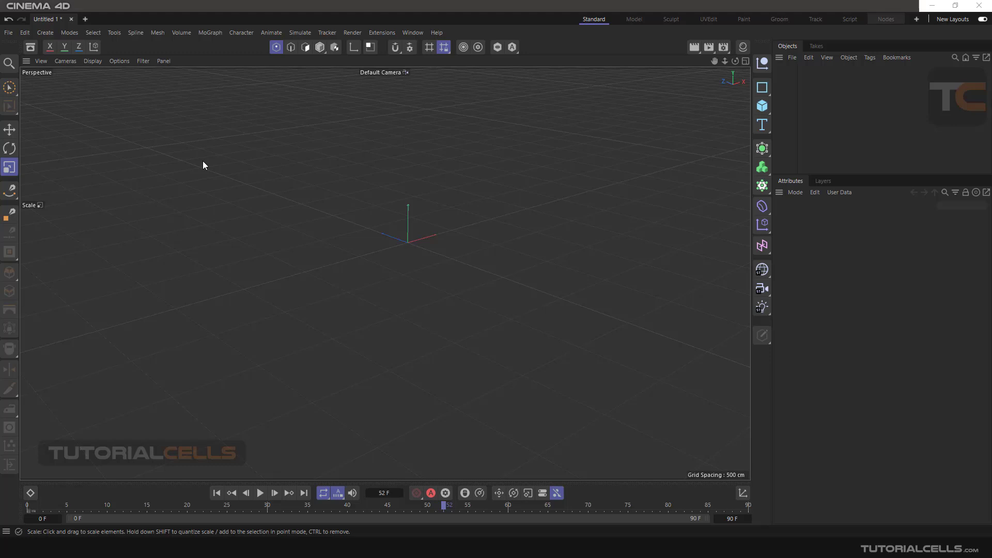
- Add a Sweep object, check its object properties, and set its cap bevel shape to Curve
left_click(760, 150)
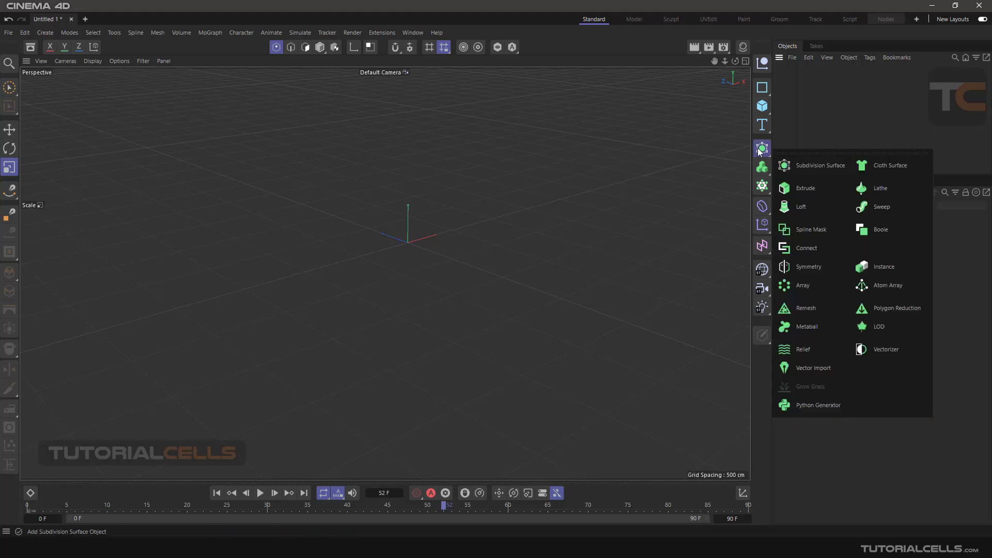
left_click(862, 207)
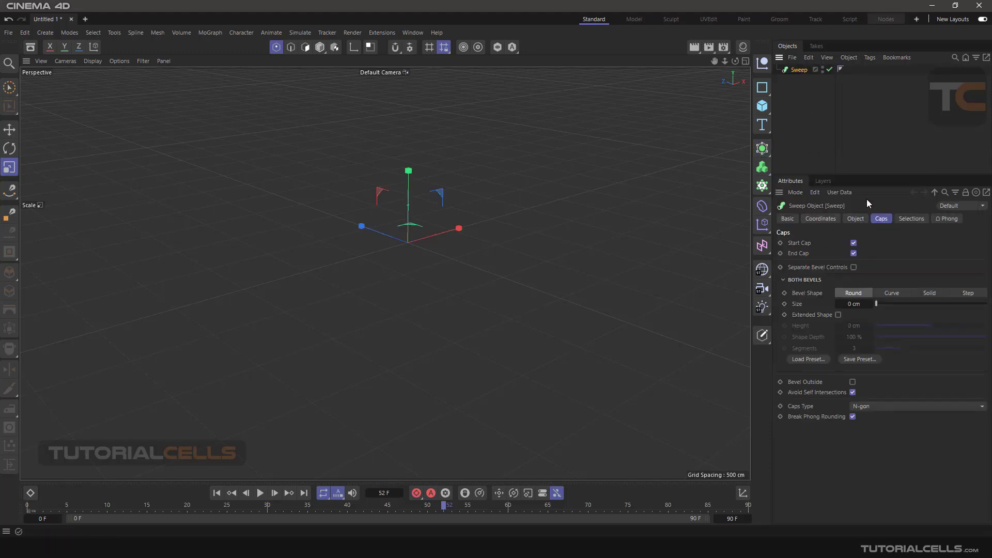
left_click(856, 218)
scroll(872, 384, "down", 3)
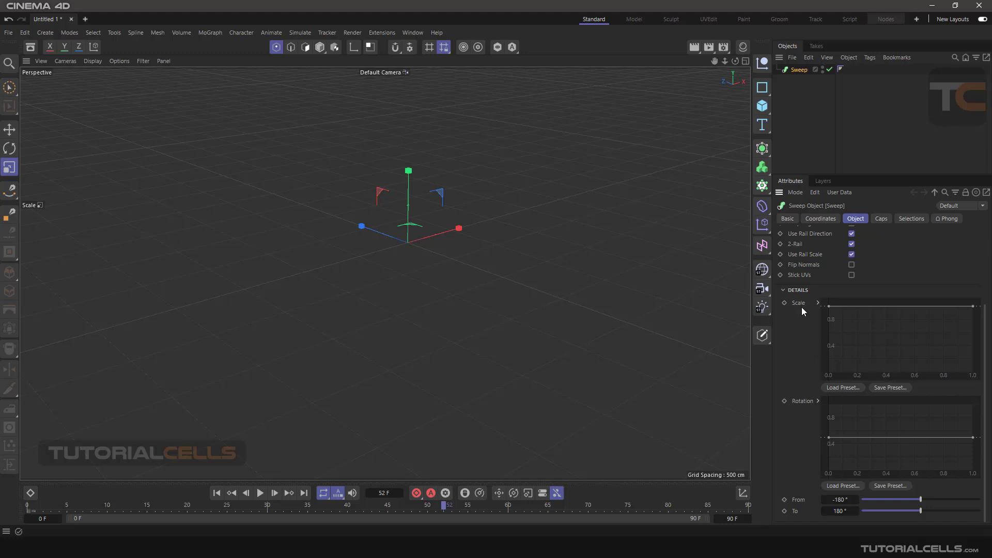
left_click(879, 218)
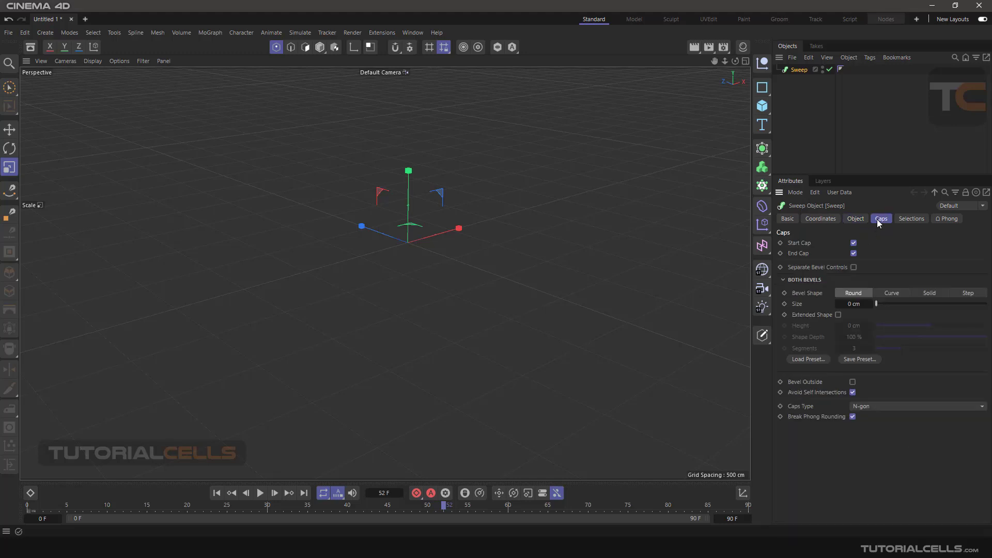
left_click(887, 293)
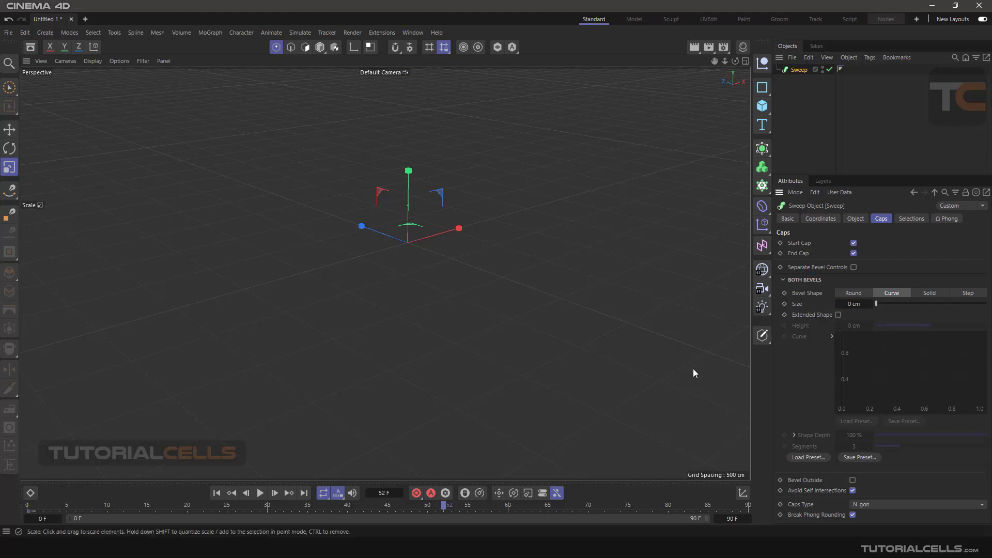
- Open the Sweep's Scale curve in a separate window and maximize that window
left_click(856, 219)
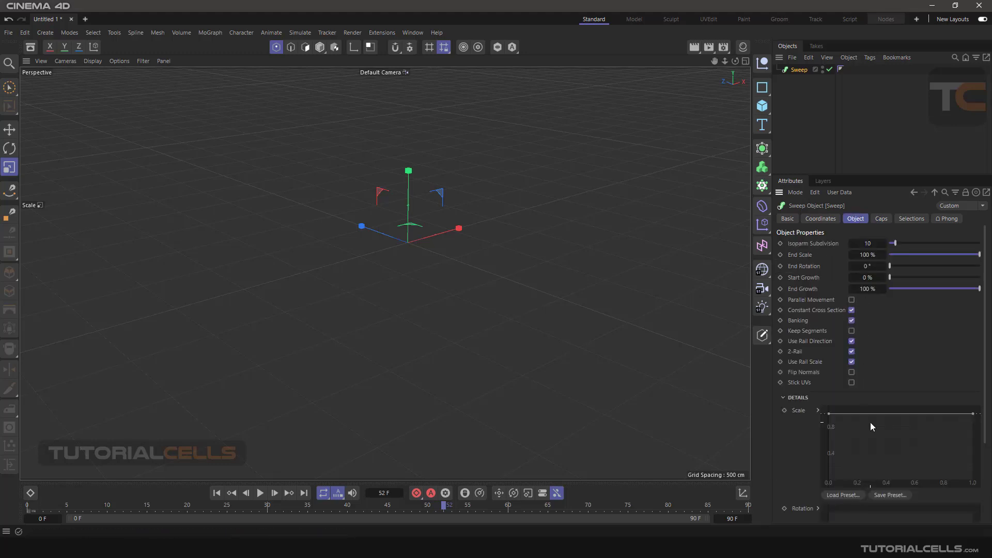
scroll(870, 420, "down", 5)
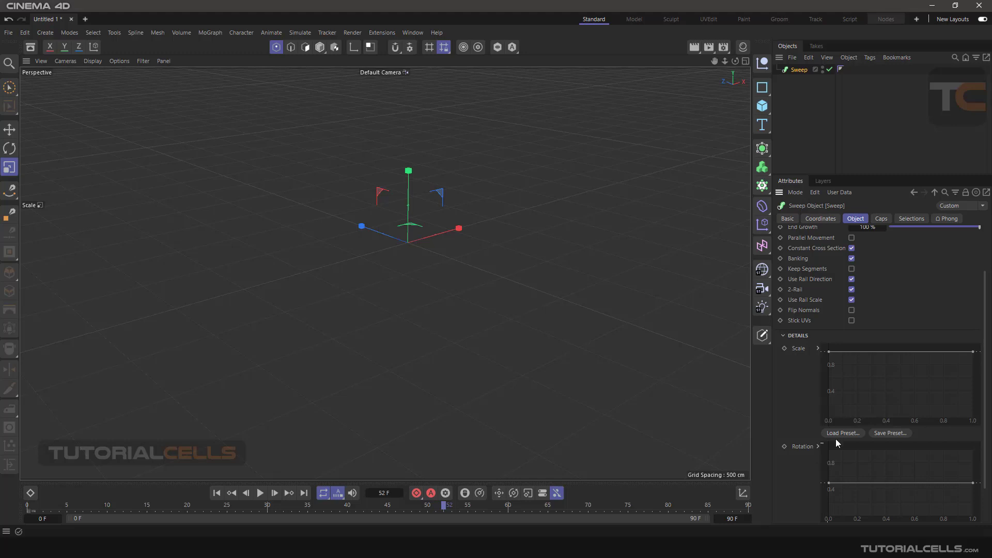
right_click(873, 378)
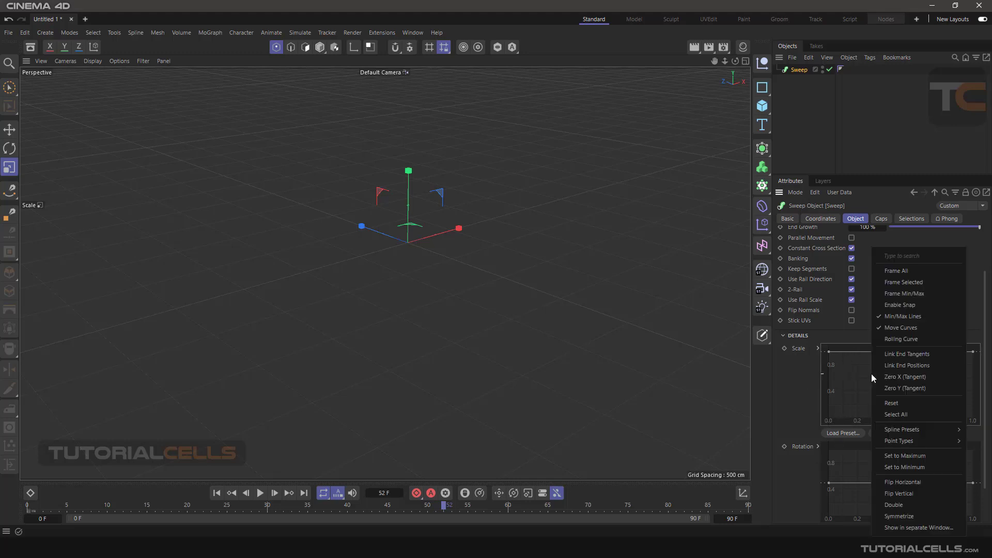
left_click(888, 528)
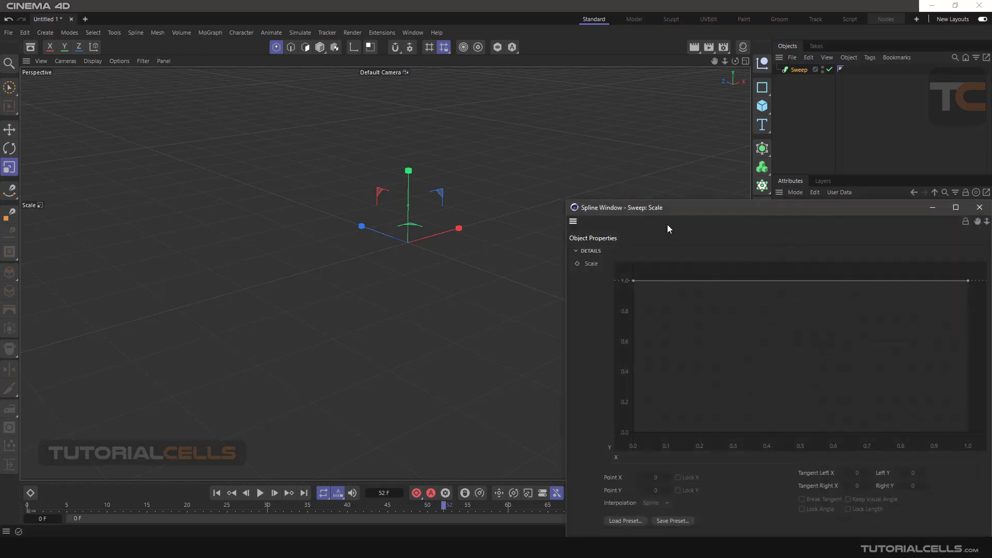
left_click_drag(707, 214, 390, 112)
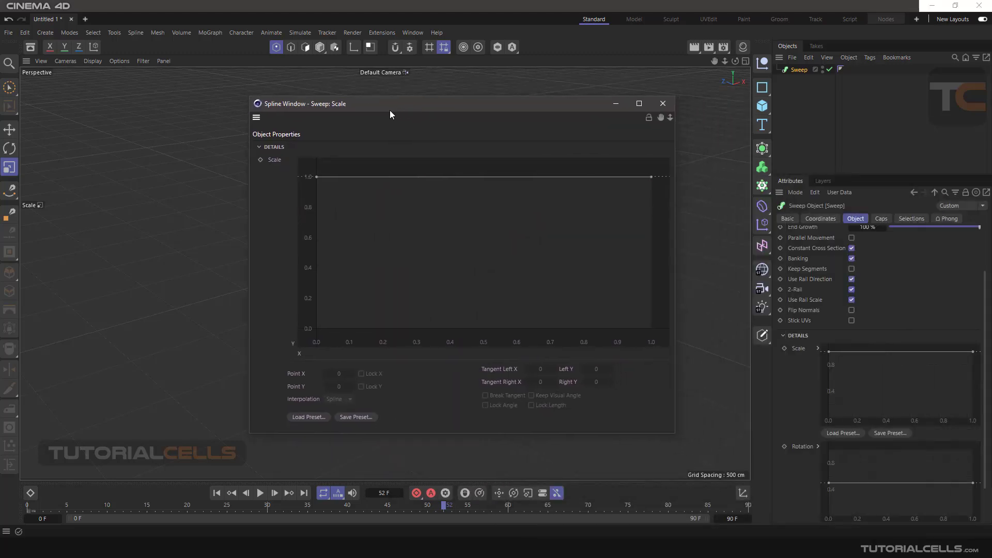
left_click(637, 109)
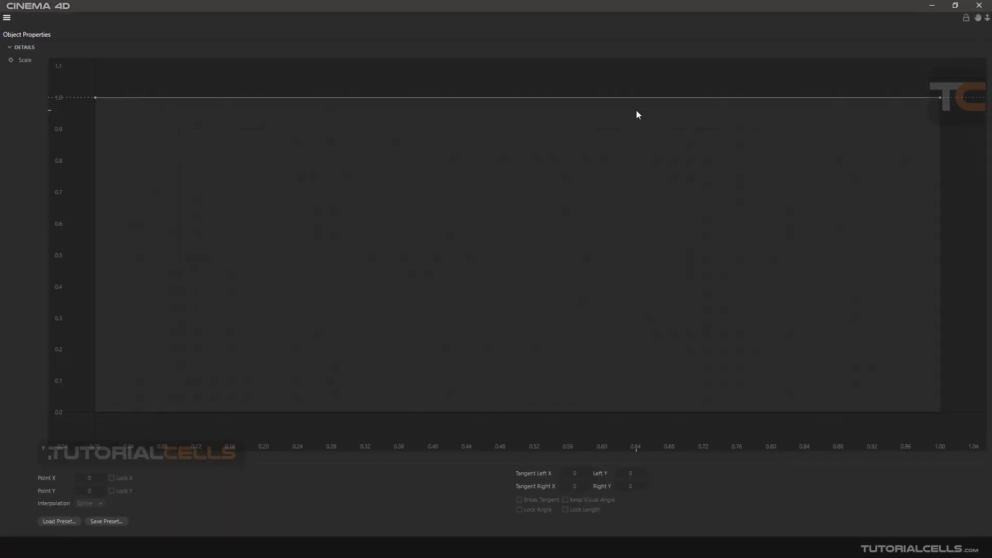
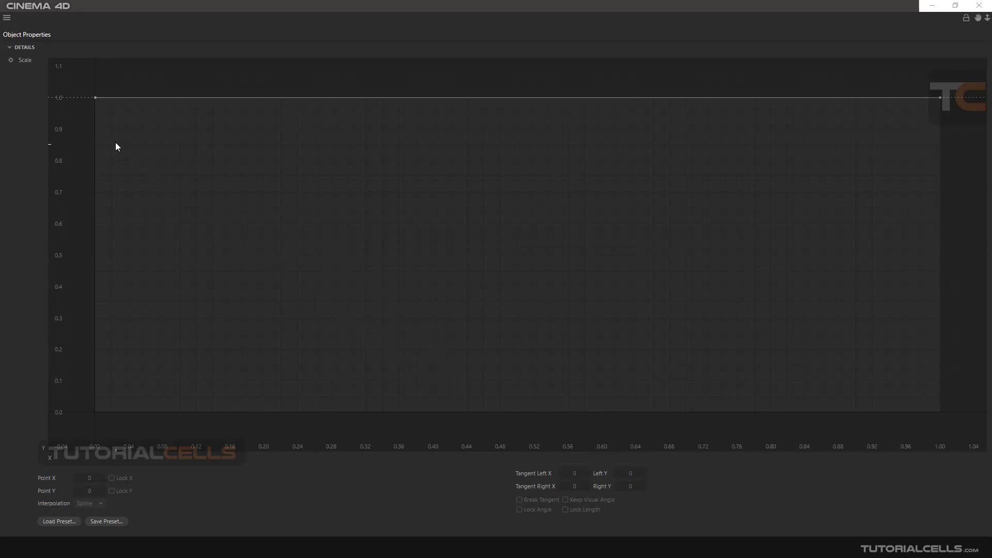
- Move the Scale curve's start point to about (0.02, 0.16) and its end point to about (0.87, 0.86)
left_click_drag(95, 98, 115, 364)
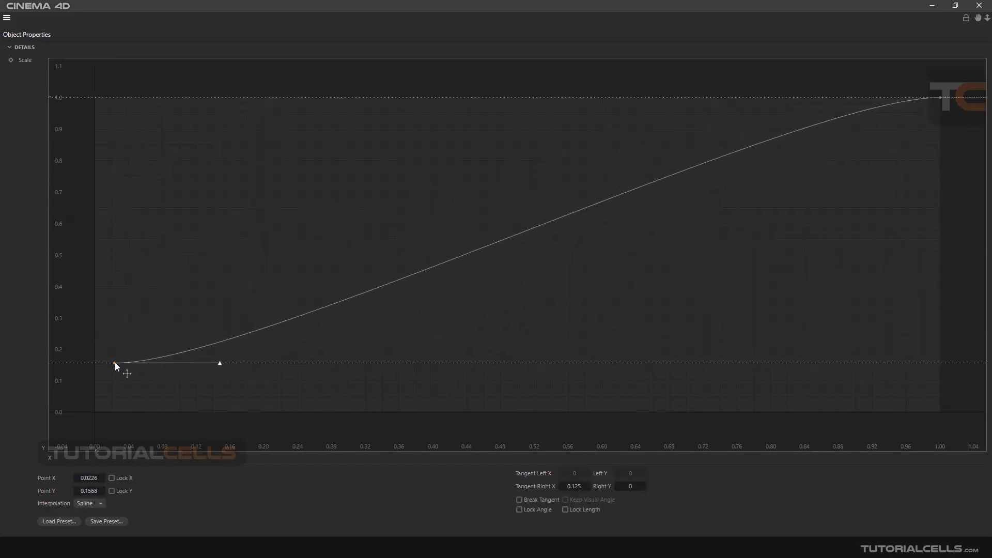
left_click_drag(941, 98, 831, 140)
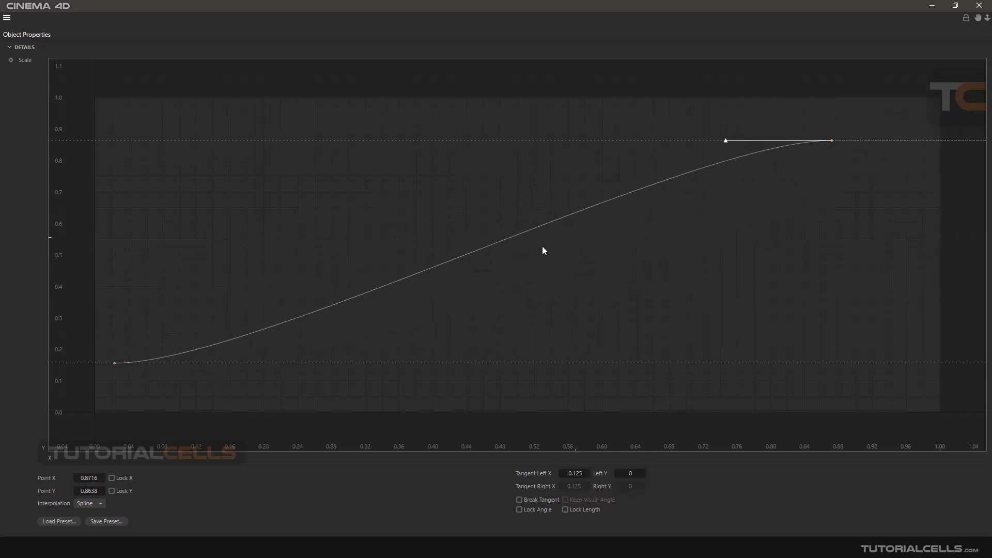
- Try a midway curve point at about (0.46, 0.63) with a steeper tangent, and delete it
left_click(511, 237, "ctrl")
left_click_drag(511, 236, 482, 213)
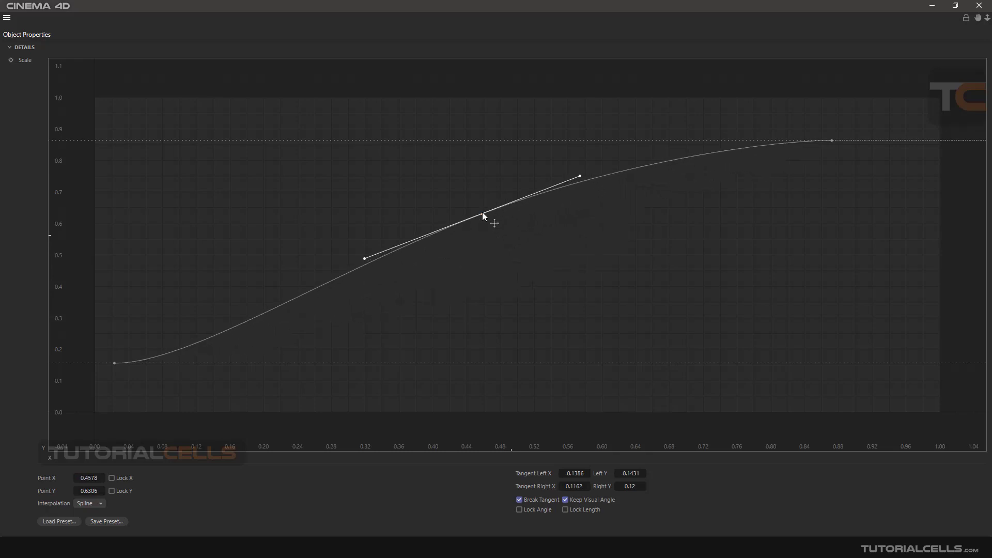
left_click_drag(578, 182, 518, 150)
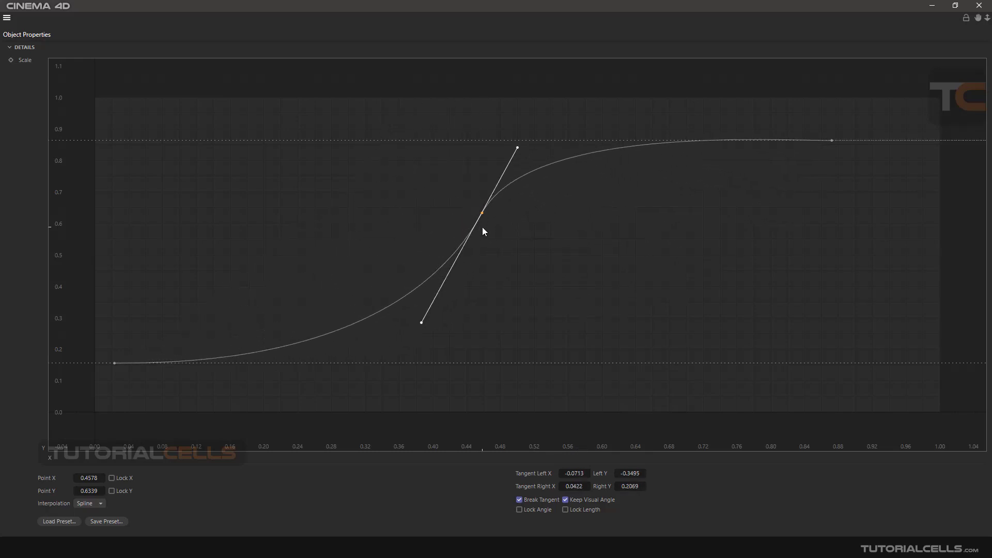
key("Delete")
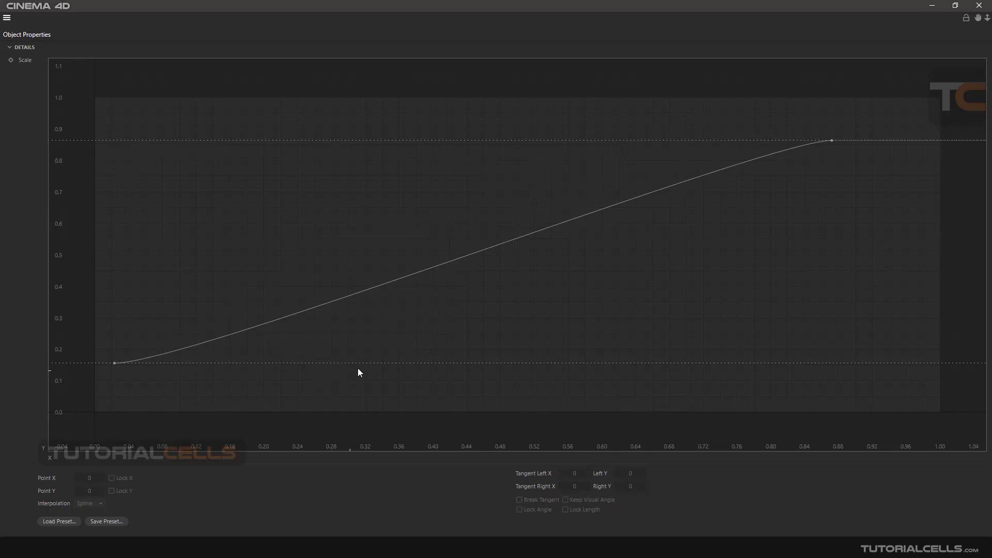
- Raise the curve's maximum line to 1.0 and lower its minimum line to 0.0
left_click_drag(778, 139, 776, 82)
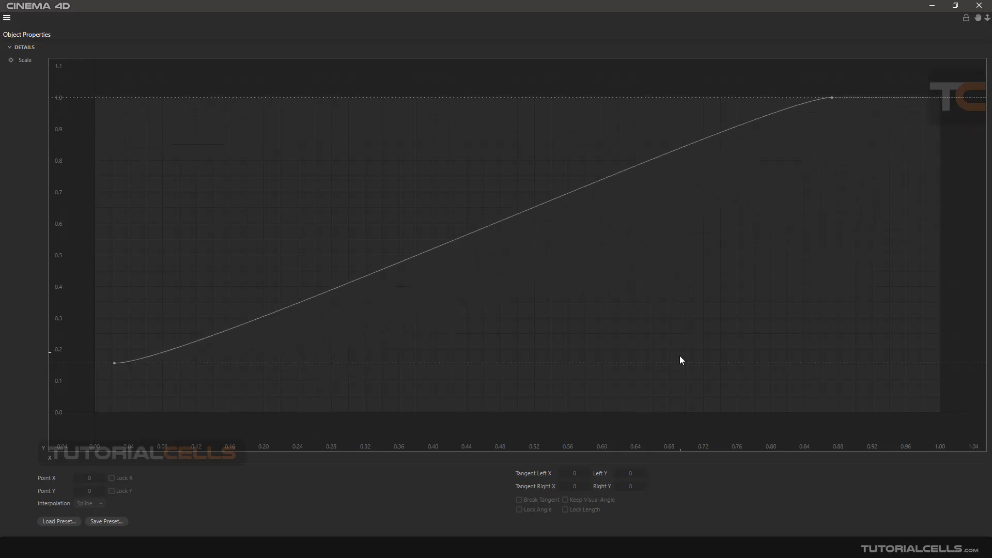
left_click_drag(675, 364, 688, 441)
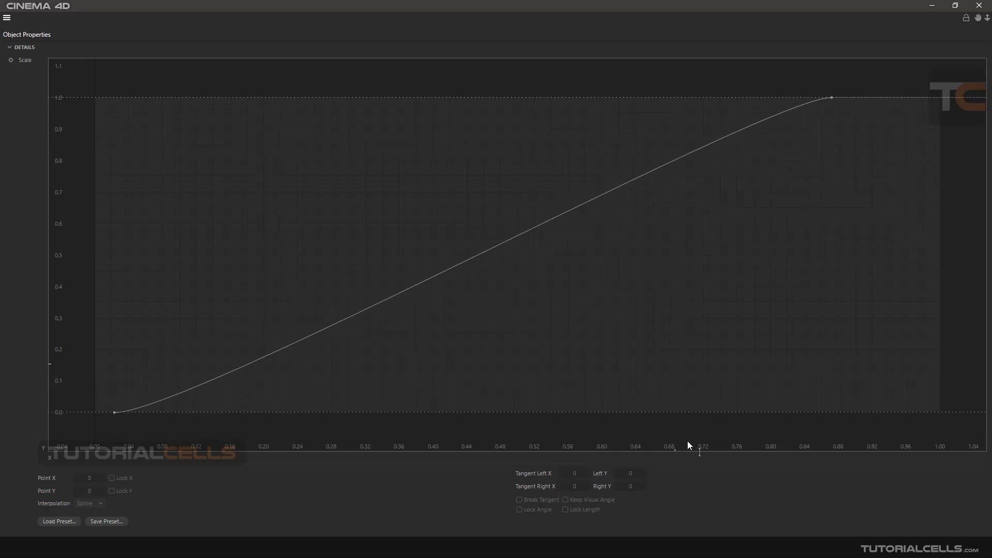
right_click(568, 258)
double_click(114, 413)
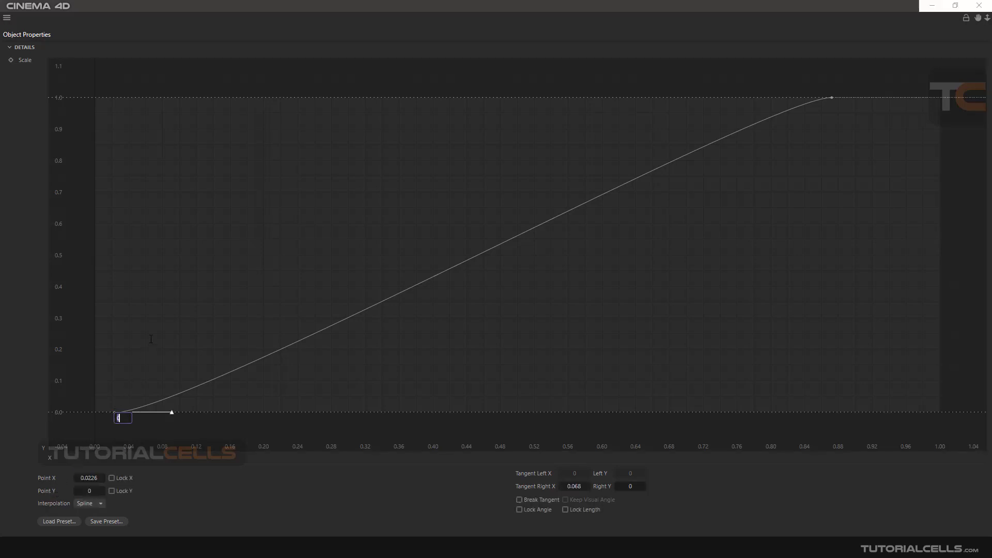
- Add a point on the middle of the curve and move it to about (0.35, 0.61)
left_click(420, 283, "ctrl")
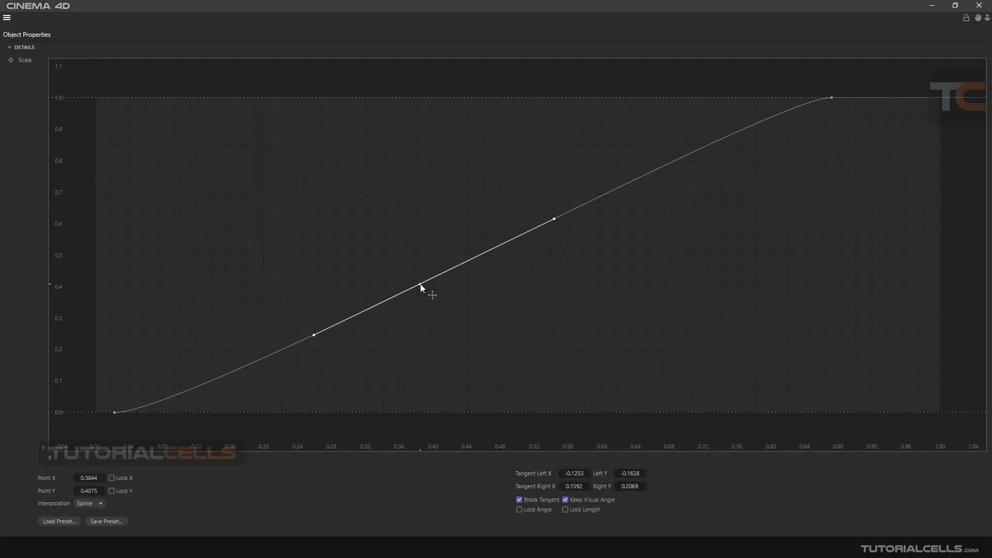
left_click_drag(420, 284, 401, 241)
left_click(550, 316)
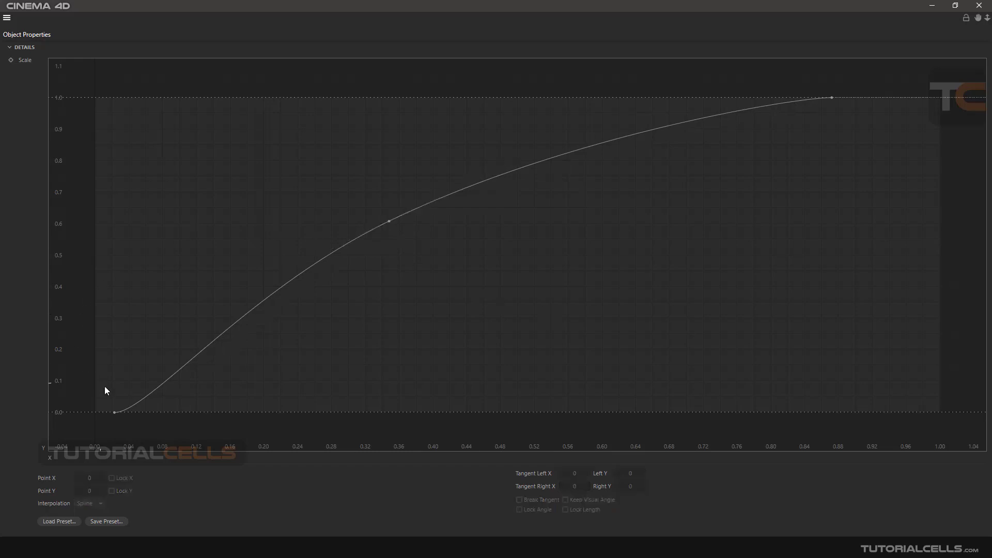
- Select all points of the Scale curve and shift the curve down by about 0.02
left_click(115, 413)
left_click(388, 226, "shift")
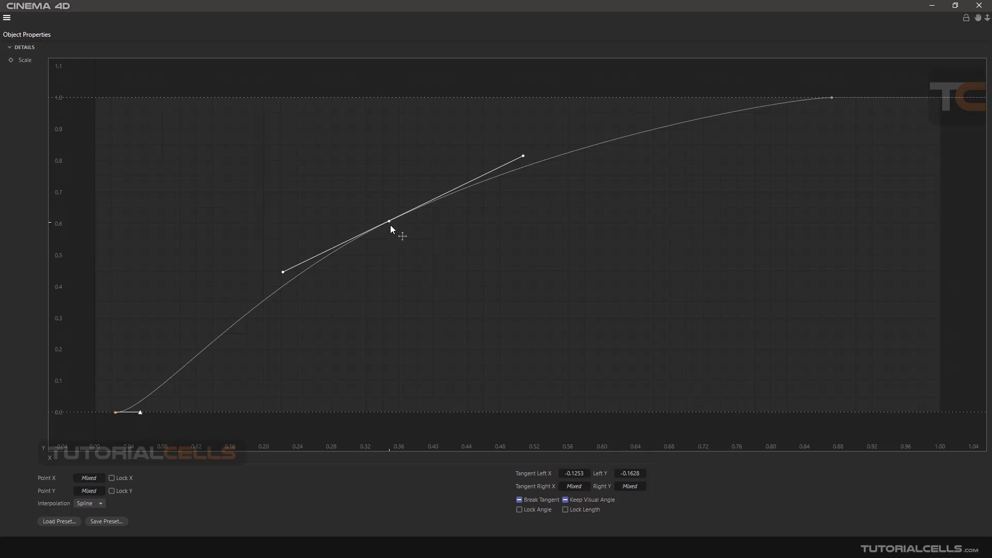
left_click(416, 266)
key("ctrl+a")
mouse_move(601, 150)
left_mouse_down()
mouse_move(615, 151)
mouse_move(589, 201)
mouse_move(492, 187)
mouse_move(587, 85)
mouse_move(707, 134)
mouse_move(624, 213)
mouse_move(601, 167)
left_mouse_up()
- Turn off Move Curves and shift the selected points until the middle one sits at about (0.34, 0.49)
right_click(601, 169)
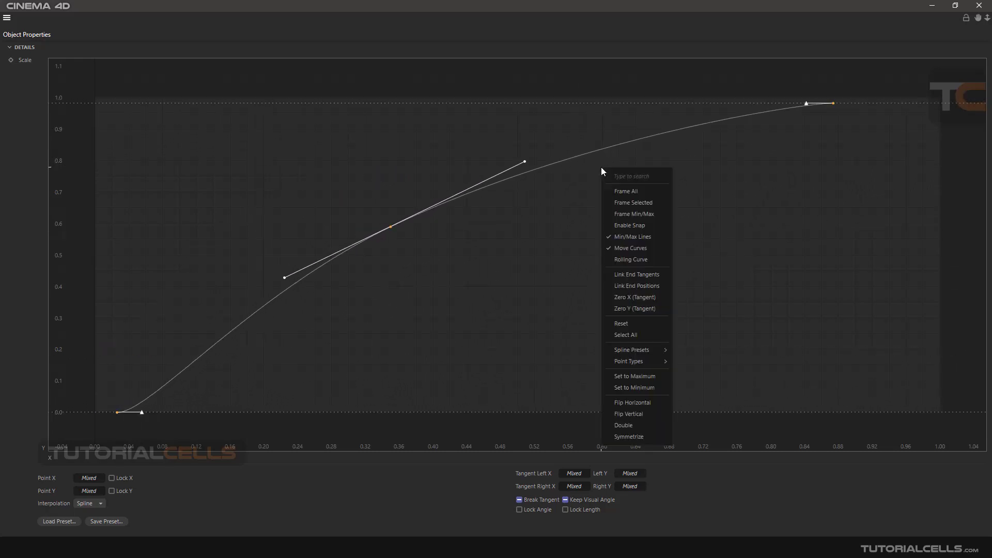
left_click(627, 248)
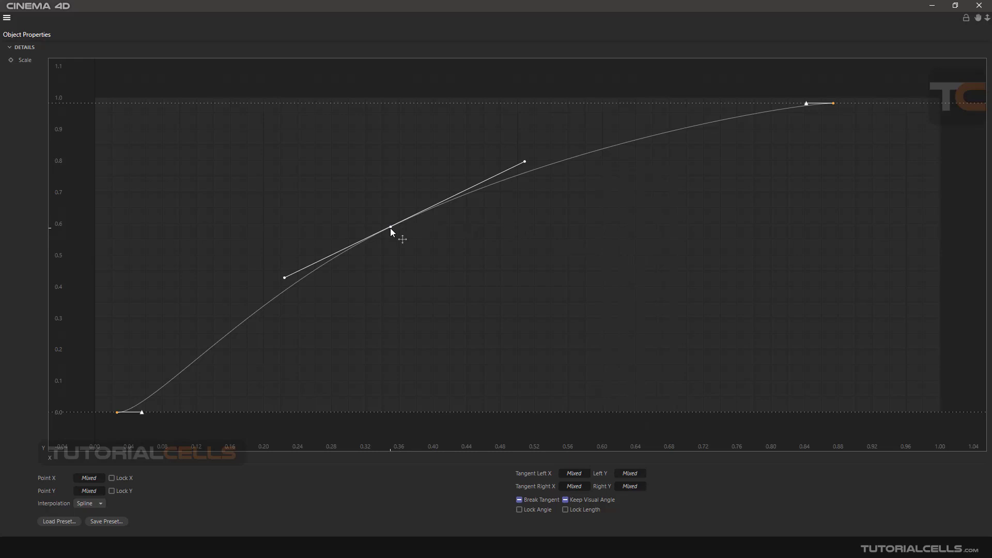
left_click_drag(391, 229, 383, 258)
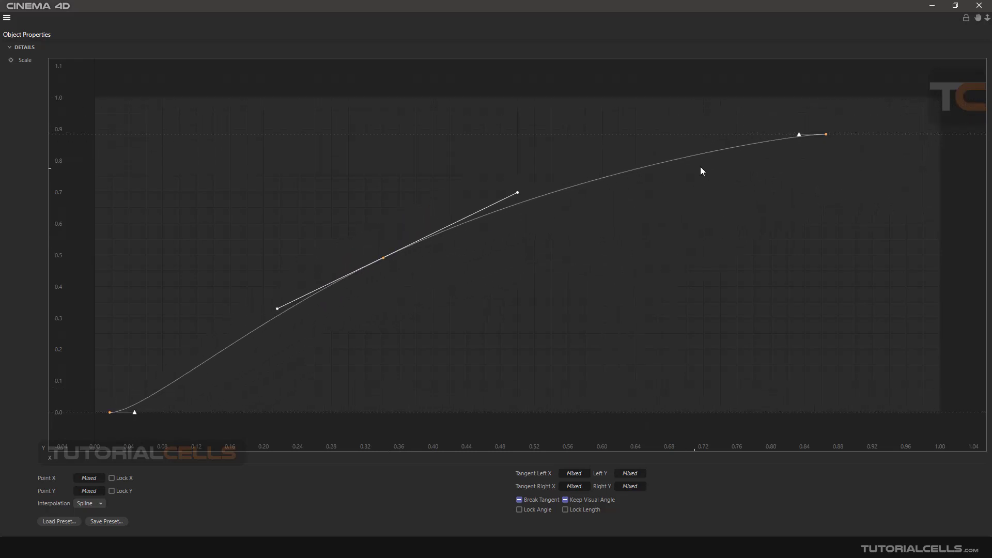
- Turn Move Curves back on and reposition the curve to start at (0, 0) and end at (1, 1)
right_click(618, 247)
left_click(646, 323)
left_click_drag(824, 135, 941, 98)
left_click_drag(221, 379, 95, 415)
left_click(527, 299)
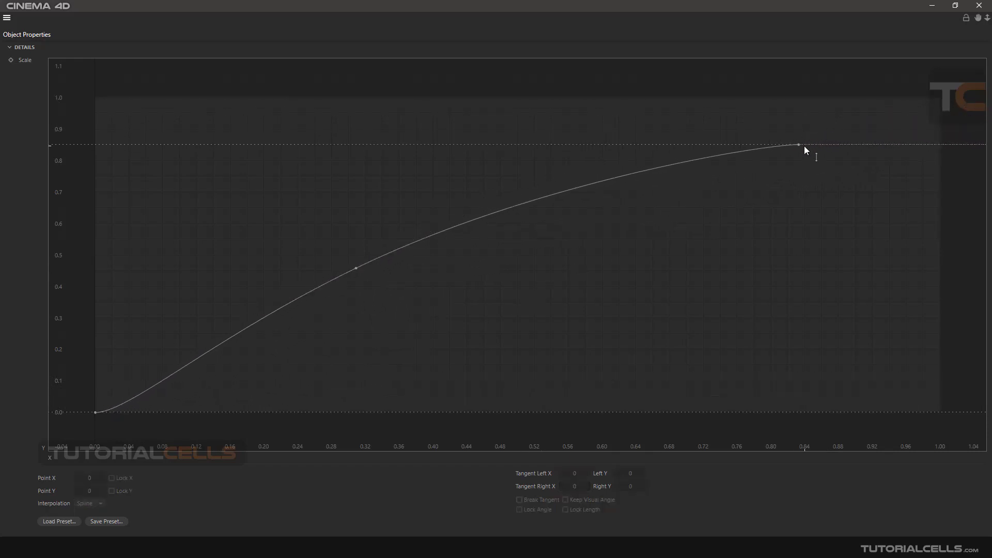
left_click_drag(802, 145, 942, 99)
- Examine the Scale curve at different zoom levels and positions in its graph
right_click(661, 197)
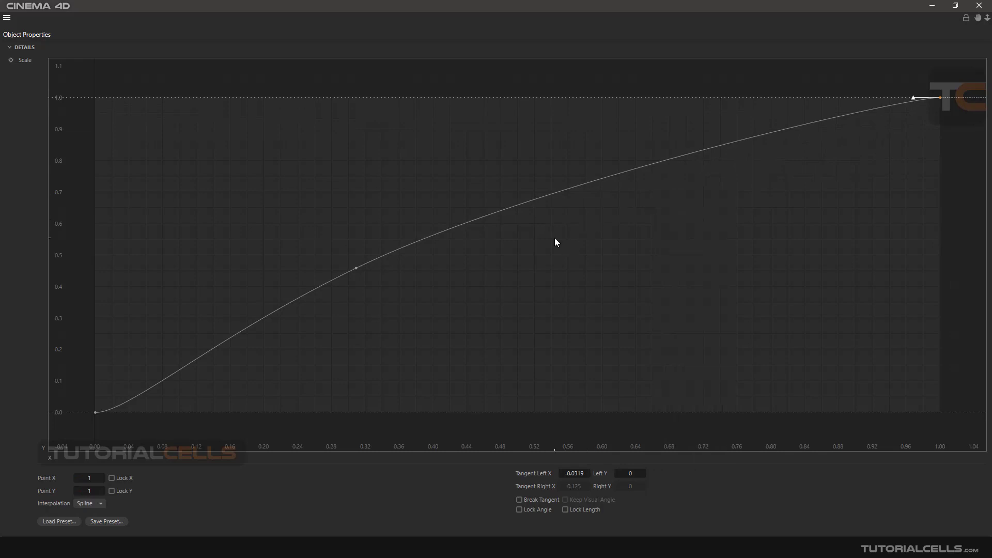
scroll(544, 247, "down", 4)
scroll(544, 247, "up", 2)
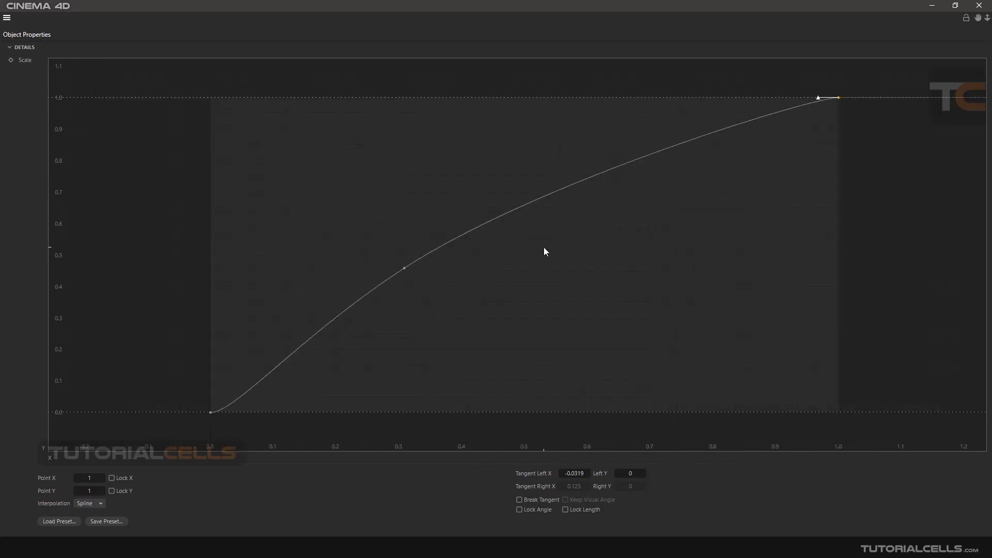
scroll(544, 247, "down", 3)
scroll(544, 247, "up", 3)
scroll(544, 247, "down", 4)
scroll(544, 247, "up", 4)
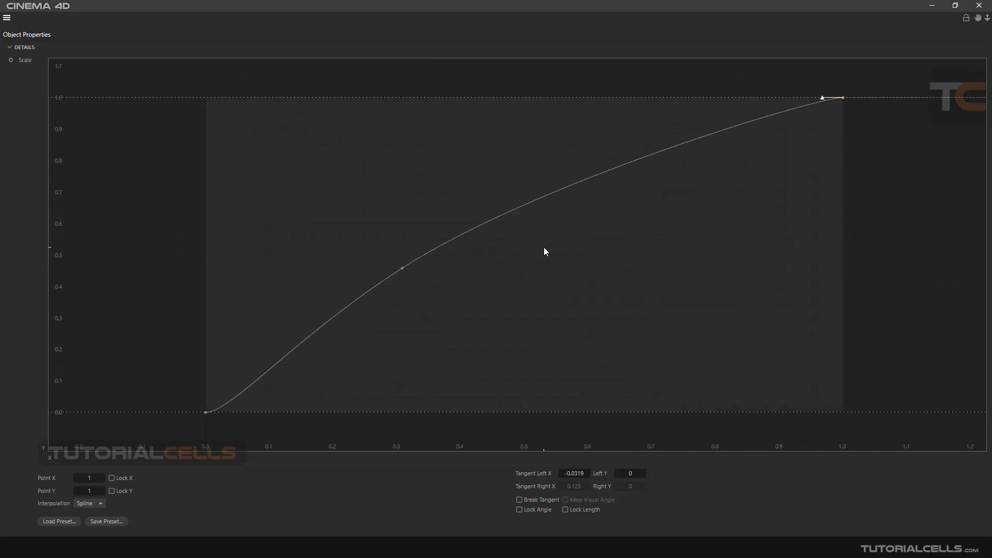
scroll(544, 247, "up", 3)
scroll(543, 247, "down", 2)
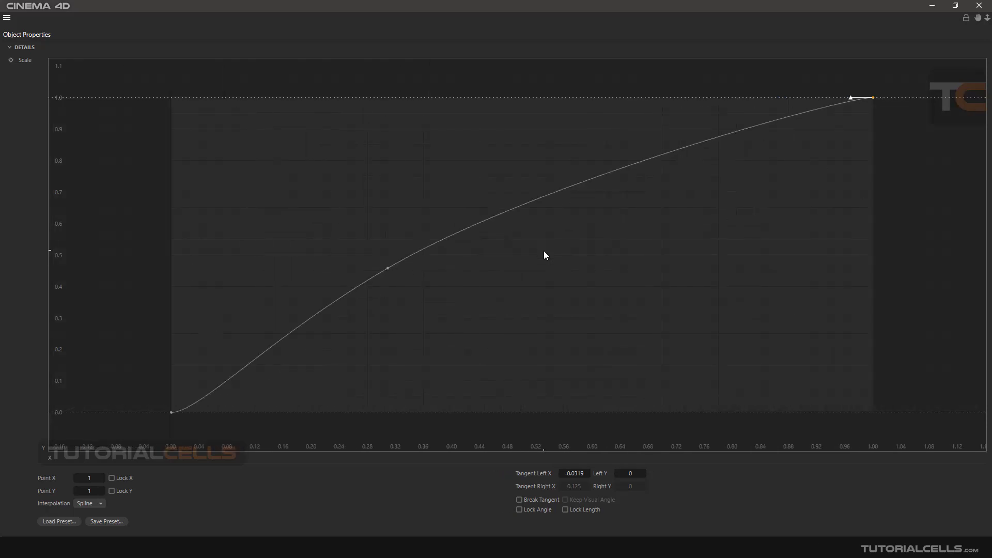
middle_click_drag(544, 251, 590, 253)
right_click_drag(591, 246, 592, 246, "alt")
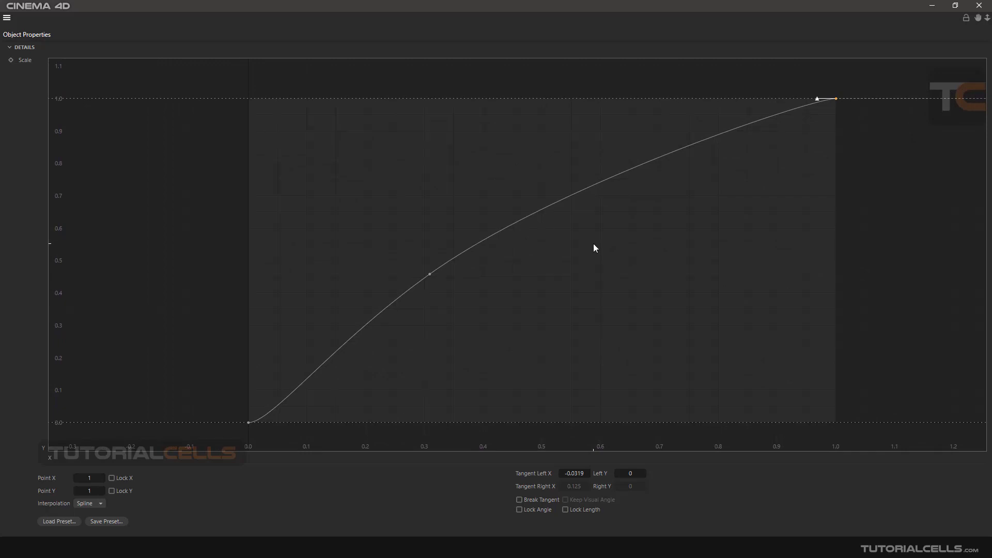
right_click_drag(593, 248, 532, 281, "alt")
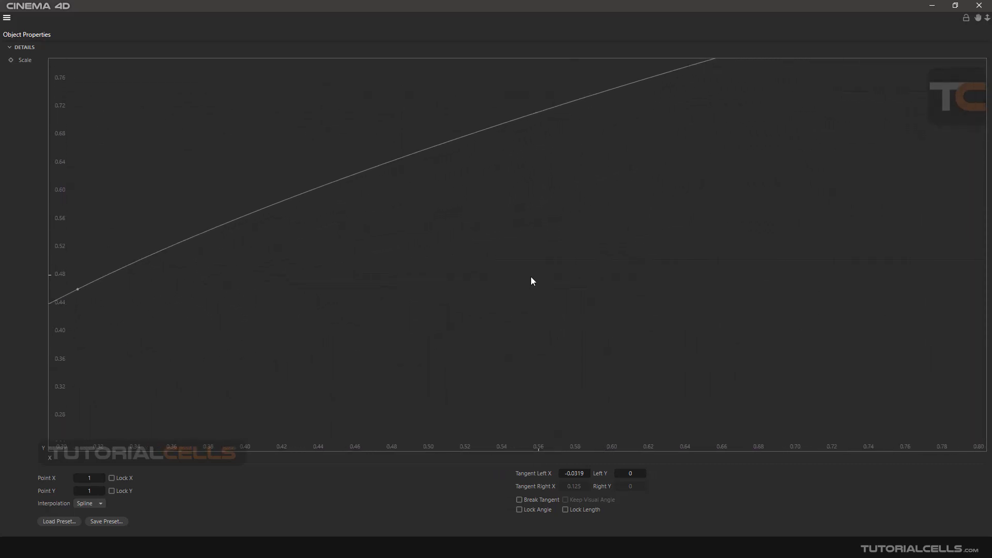
- Frame the entire Scale curve in the graph and select its middle point
right_click(356, 148)
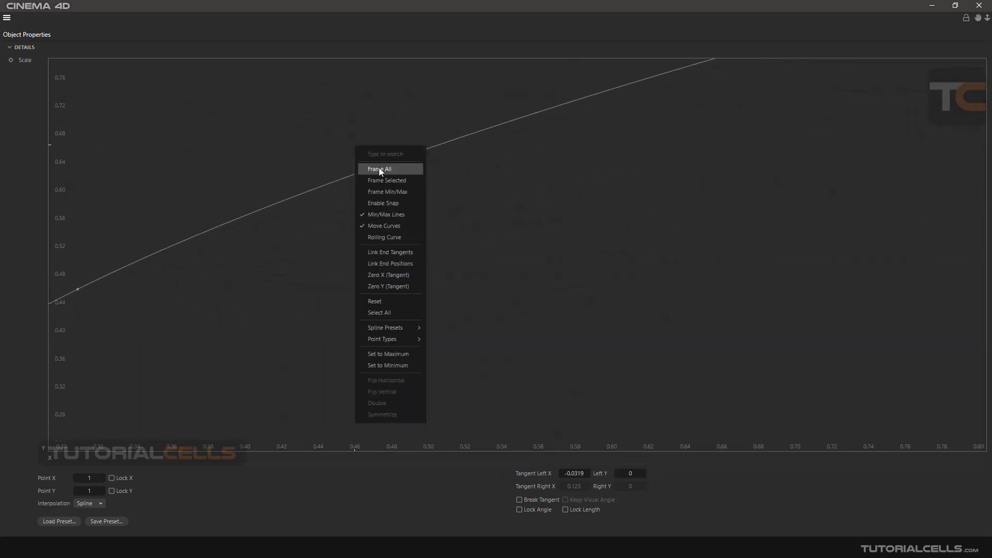
left_click(380, 167)
left_click(357, 268, "ctrl")
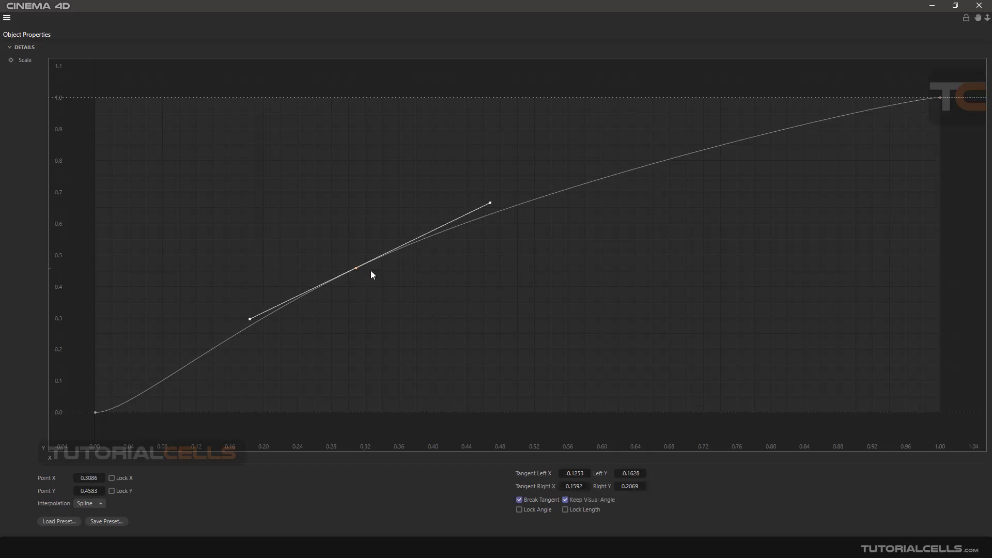
- Frame the Scale curve's minimum-to-maximum range in the graph
right_click(389, 264)
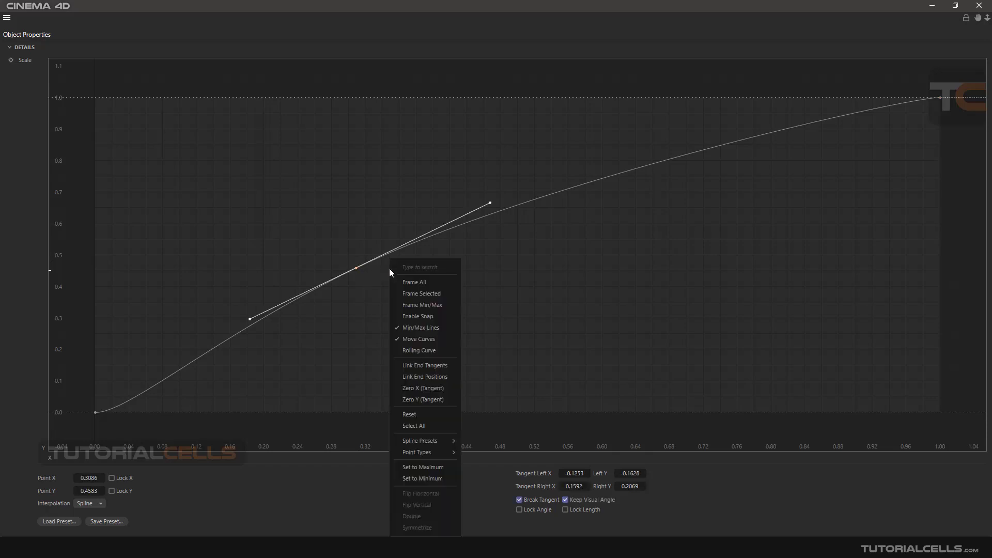
left_click(491, 303)
key("h")
scroll(519, 301, "up", 2)
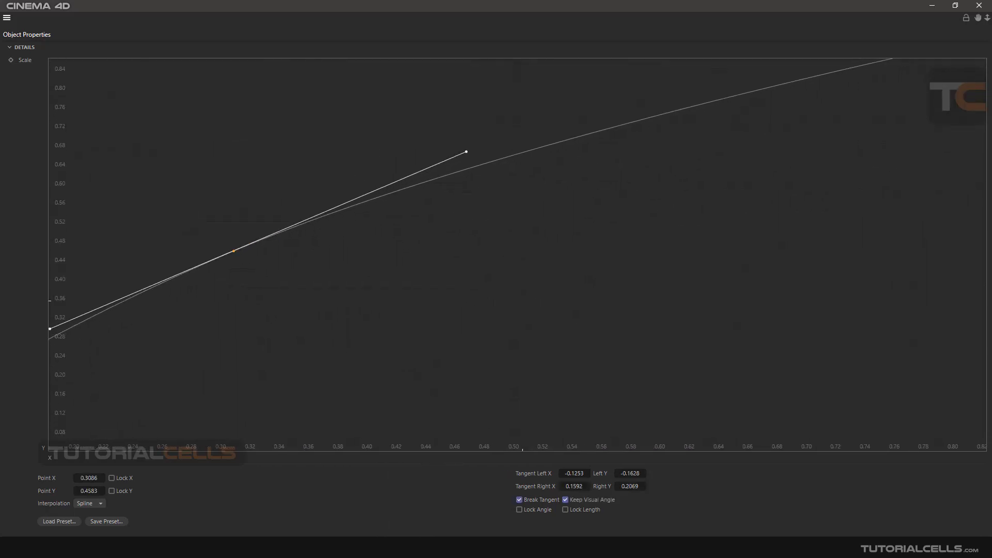
right_click(311, 122)
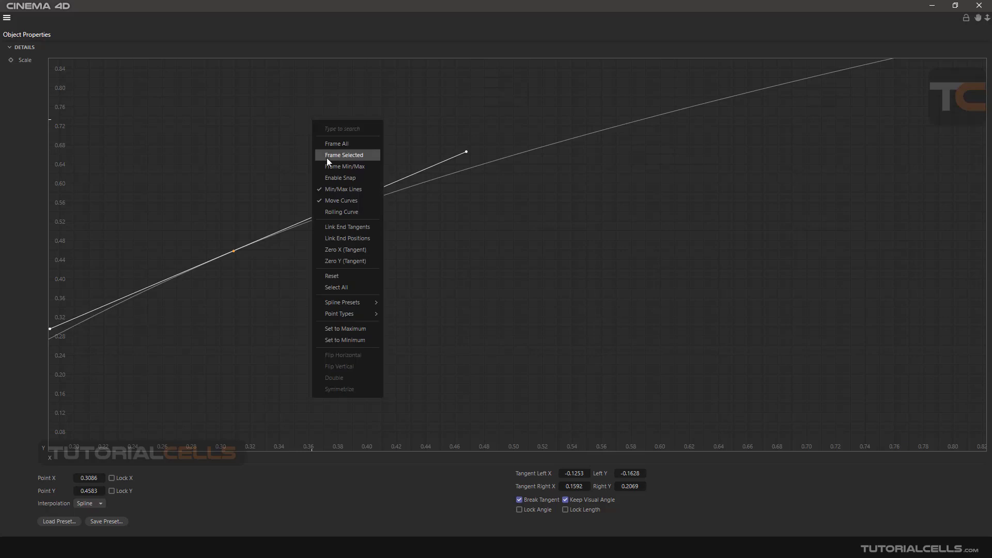
left_click(350, 171)
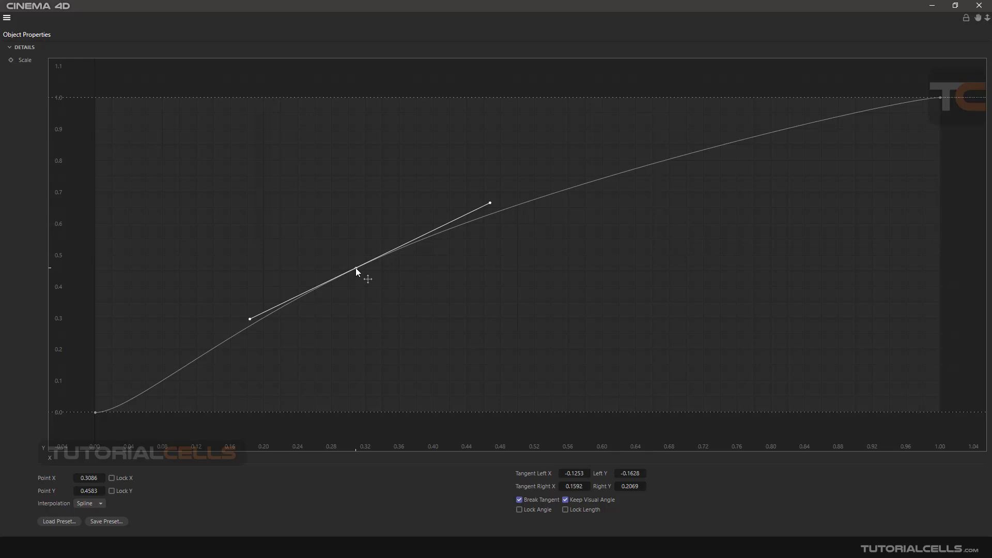
- Enable snapping and move the curve's middle point to (0.31, 0.48)
scroll(355, 268, "up", 3)
scroll(355, 268, "up", 2)
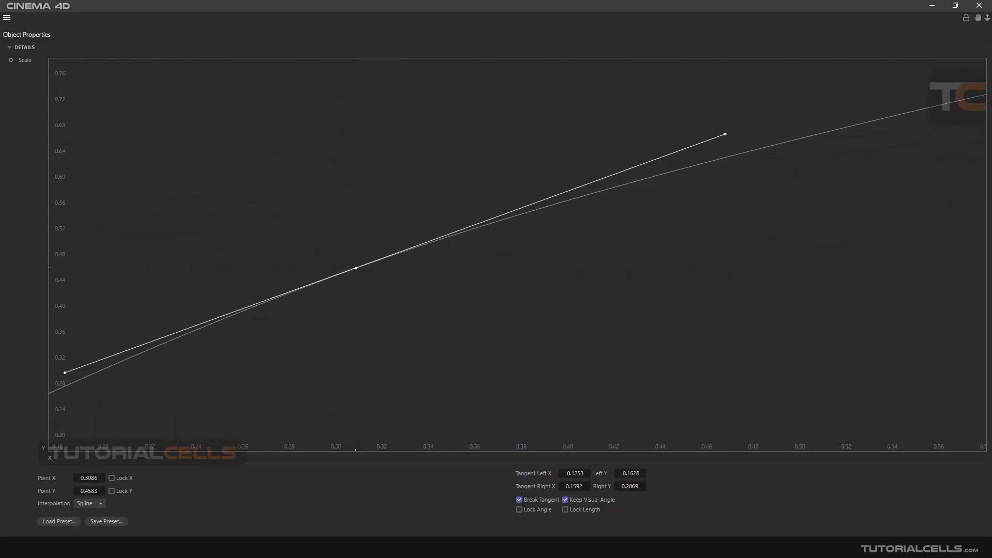
right_click(398, 262)
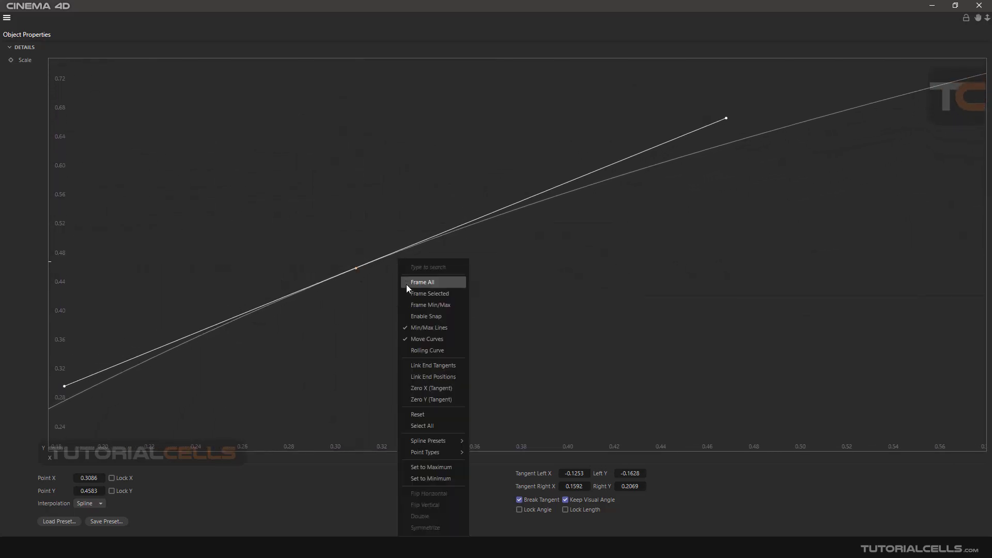
left_click(416, 318)
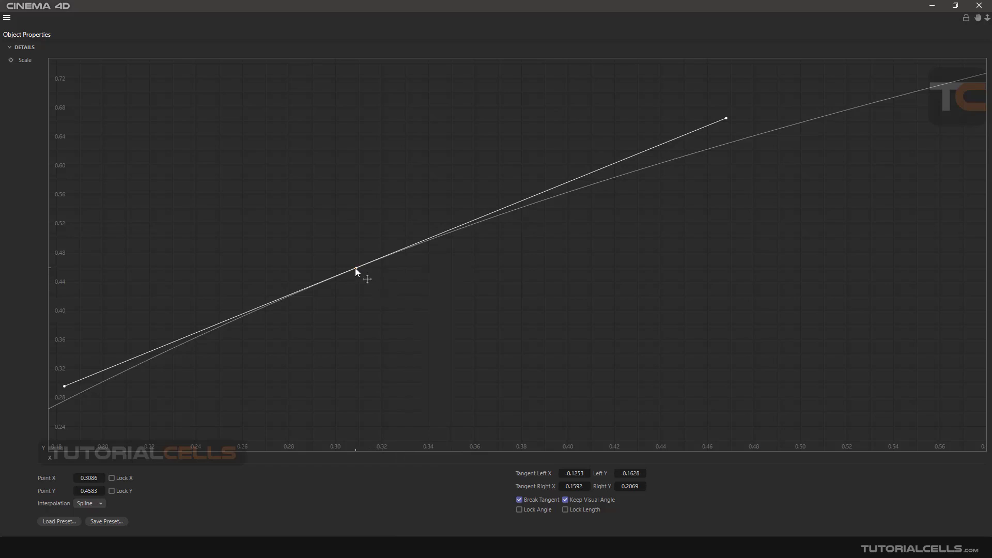
left_click_drag(356, 269, 365, 249)
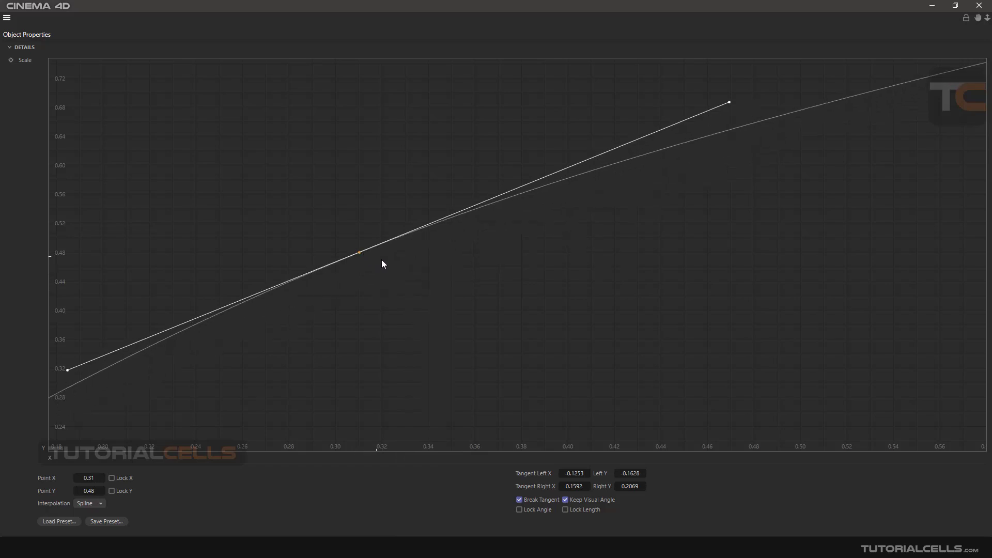
- Frame the whole Scale curve and move its start point to (0.08, 0.2) with snapping on
right_click_drag(381, 261, 476, 215, "alt")
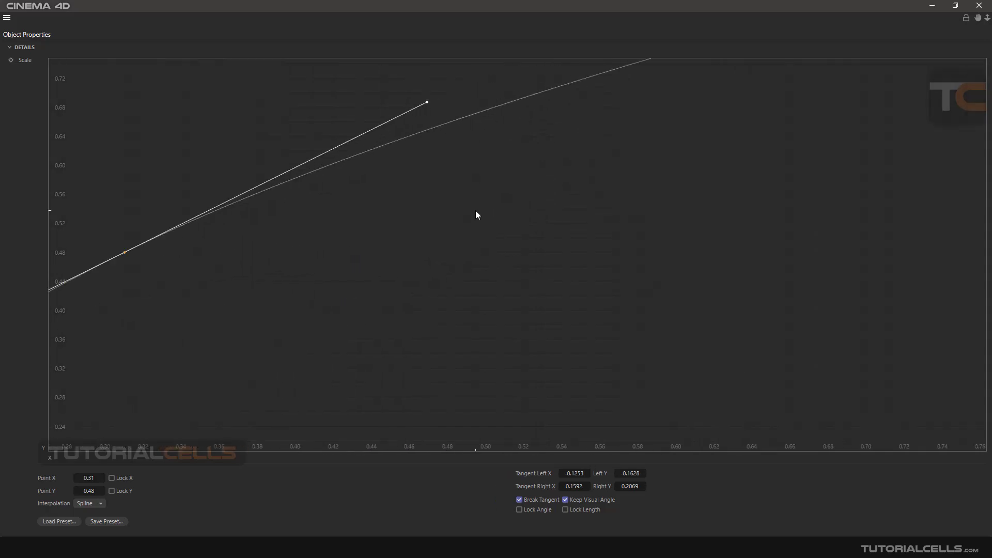
right_click(486, 225)
left_click(490, 237)
right_click(459, 281)
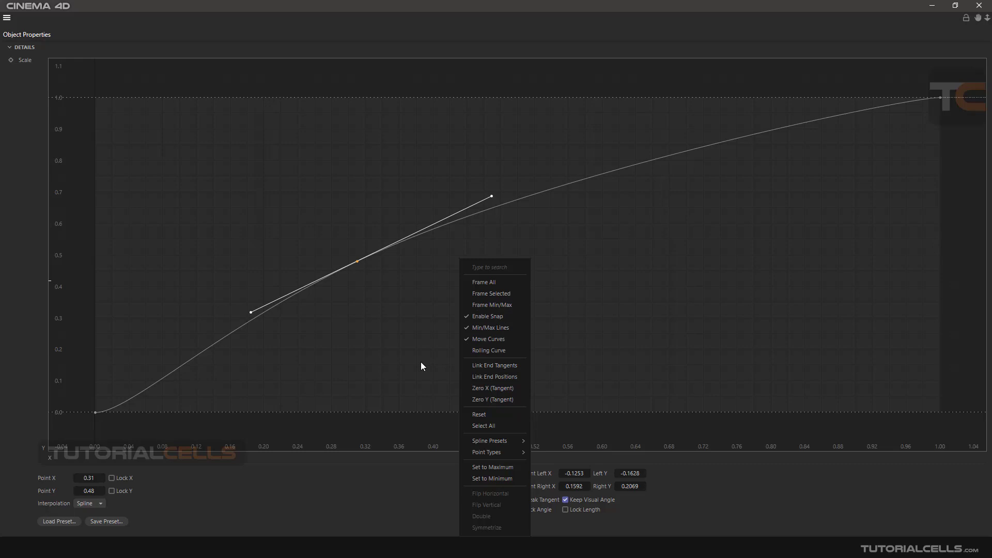
left_click(492, 368)
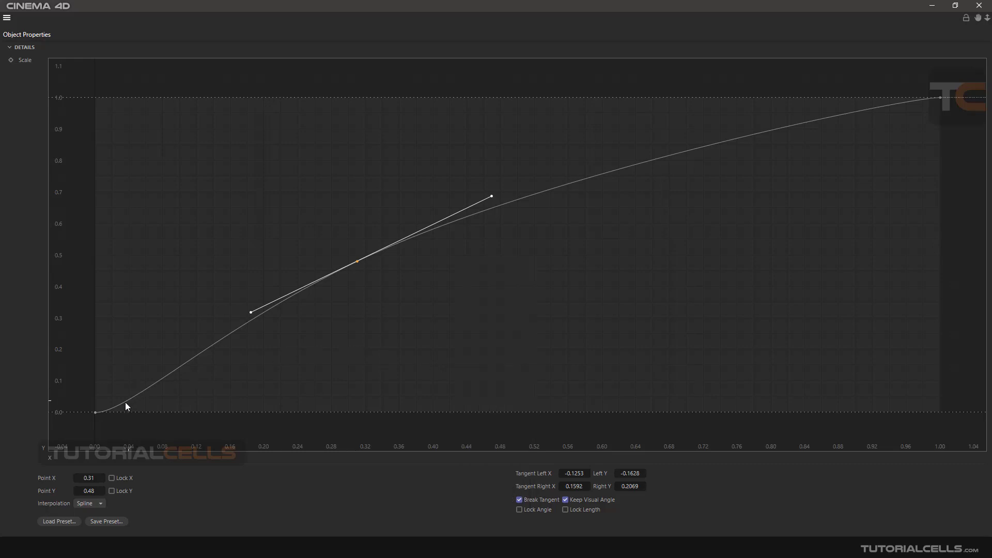
double_click(94, 414)
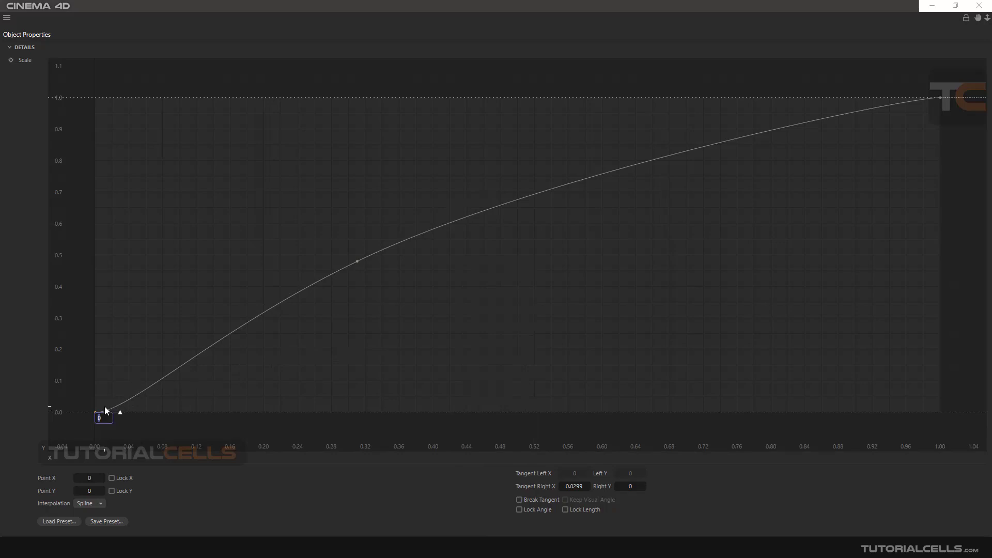
left_click(105, 411)
left_click_drag(97, 413, 163, 350)
- Disable snapping and set the start point's X to 0.12 and Y to 0.13
right_click(449, 254)
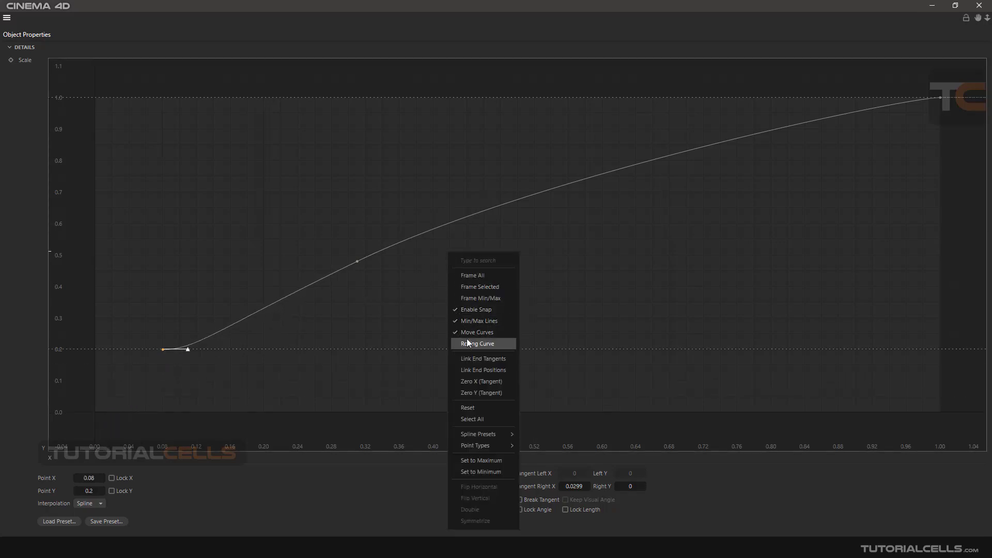
left_click(485, 313)
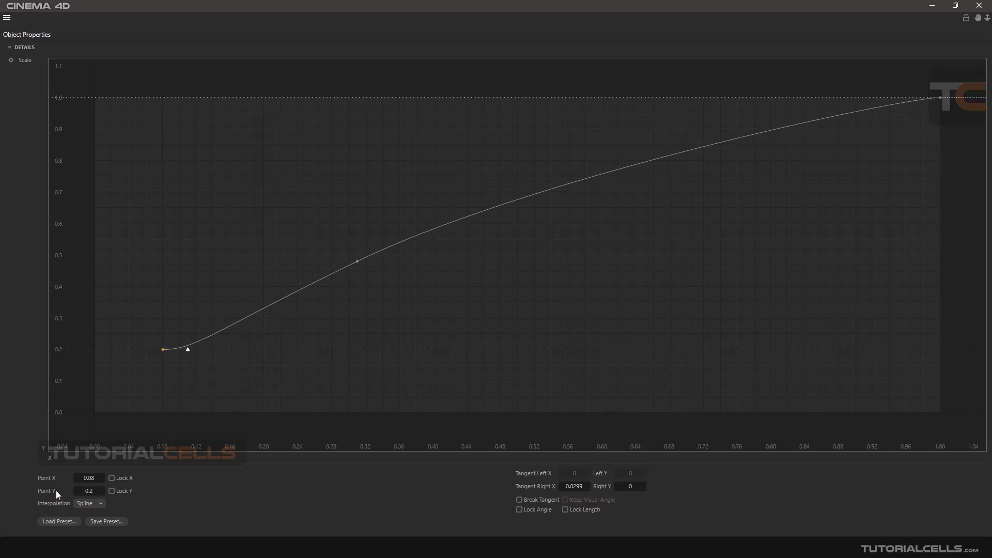
left_click_drag(76, 478, 58, 491)
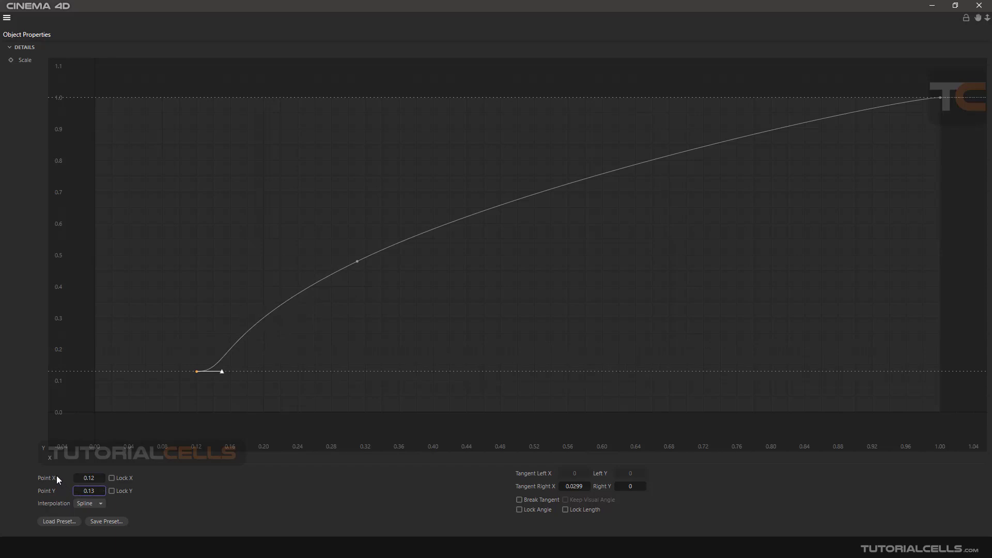
- Lock the start point's Y, slide the point to X about 0.0845, and lock its X as well
left_click(111, 493)
left_click_drag(197, 372, 132, 391)
left_click(111, 479)
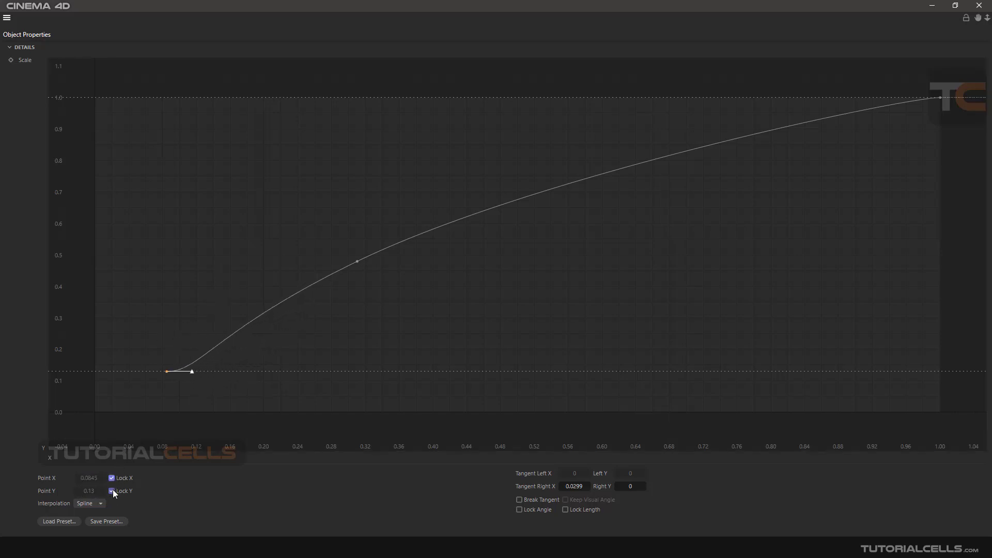
- Unlock the start point's Y, lower the point to Y about 0.1218, and leave both axes unlocked
left_click(112, 491)
mouse_move(165, 372)
left_mouse_down()
mouse_move(181, 373)
mouse_move(151, 376)
mouse_move(182, 374)
mouse_move(144, 372)
mouse_move(183, 383)
mouse_move(183, 368)
mouse_move(179, 375)
left_mouse_up()
left_click(111, 491)
left_click(113, 490)
left_click(112, 478)
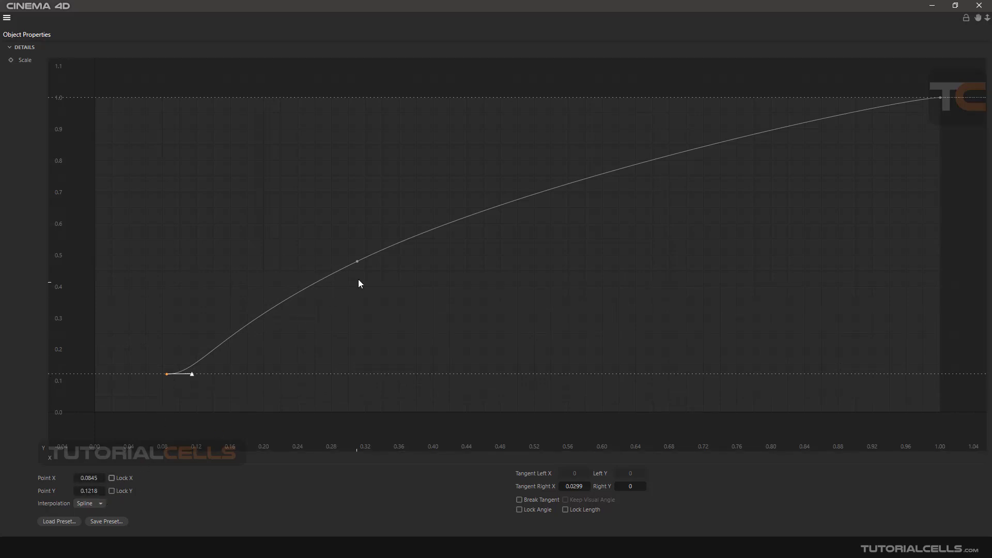
- Move the curve's middle point to about (0.22, 0.63) and deselect it
left_click_drag(359, 261, 283, 216)
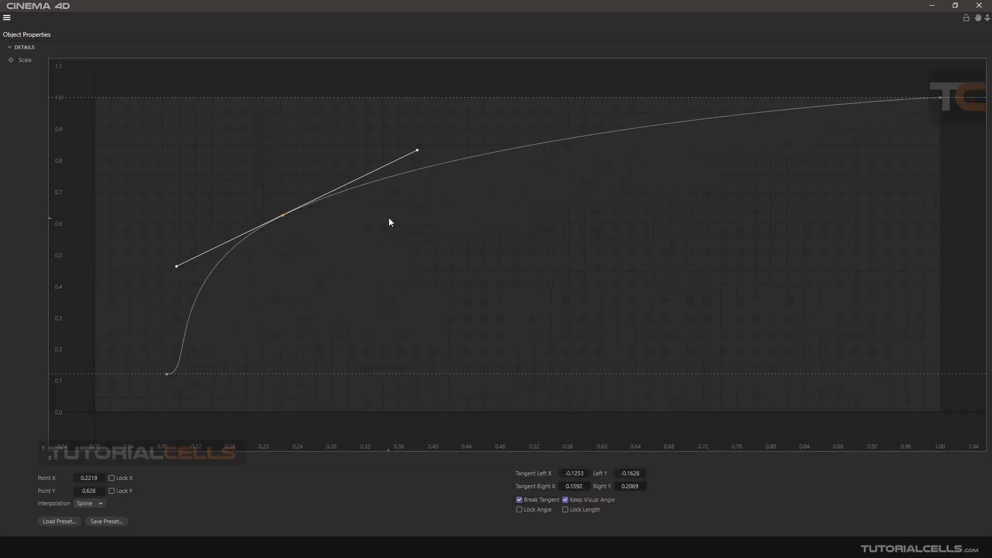
left_click(449, 210)
- Apply the Linear spline preset to the Scale curve, followed by the Square preset
right_click(481, 206)
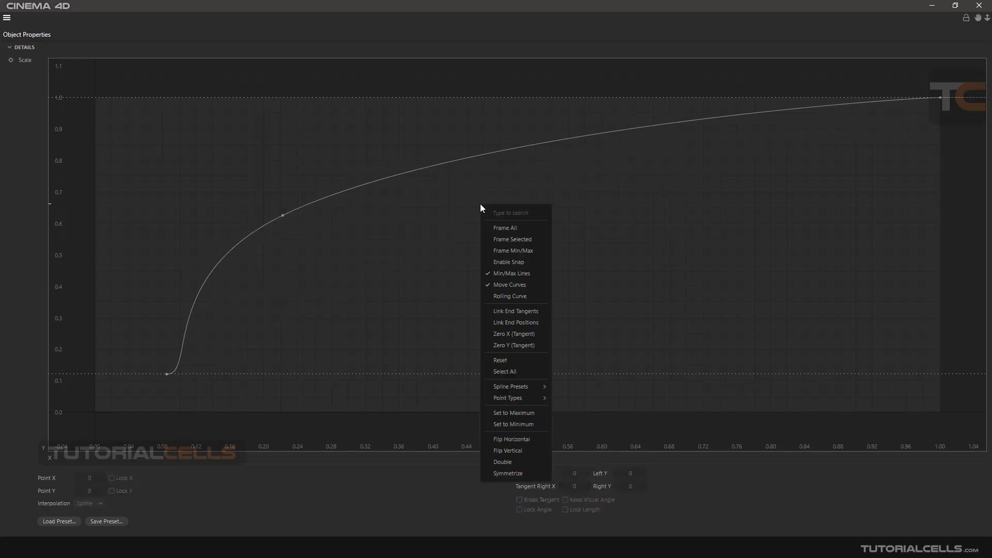
mouse_move(517, 386)
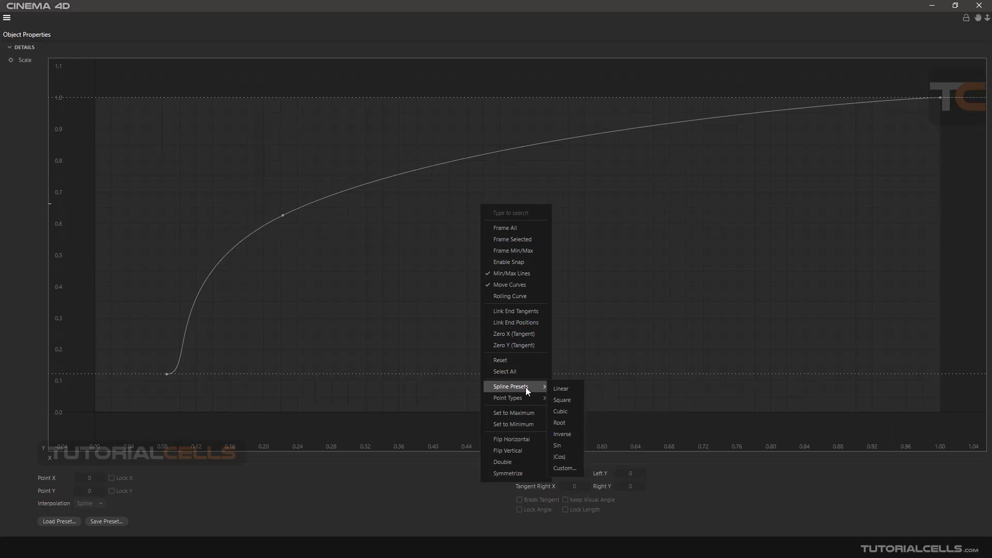
left_click(563, 390)
right_click(548, 333)
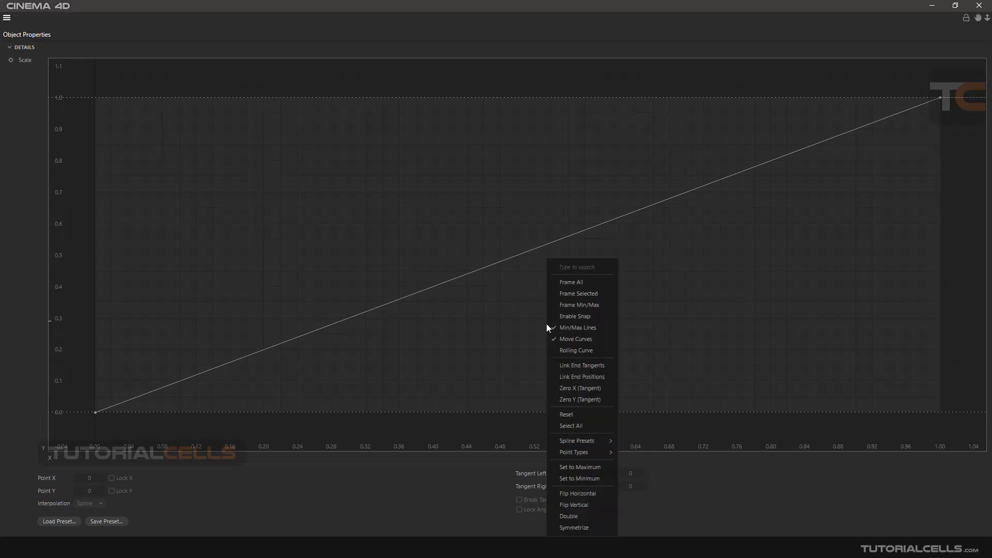
mouse_move(580, 443)
left_click(630, 452)
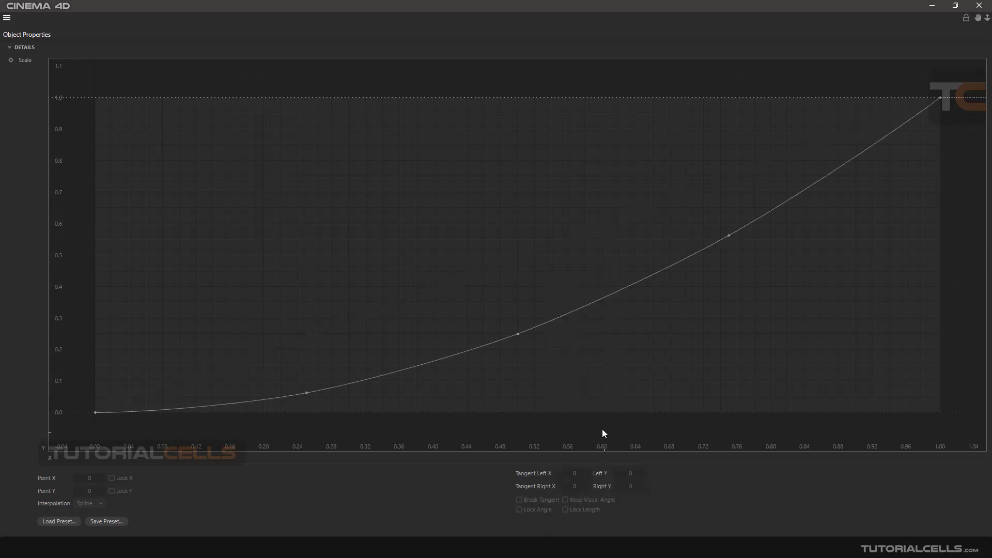
- Apply the Cubic spline preset to the Scale curve, followed by the Root preset
right_click(451, 243)
mouse_move(494, 424)
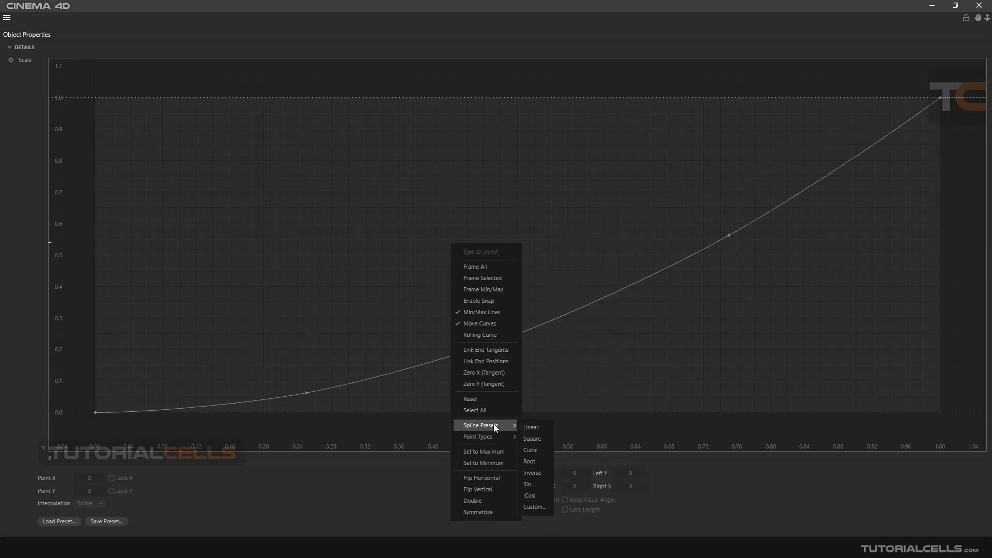
left_click(534, 451)
right_click(464, 258)
mouse_move(508, 442)
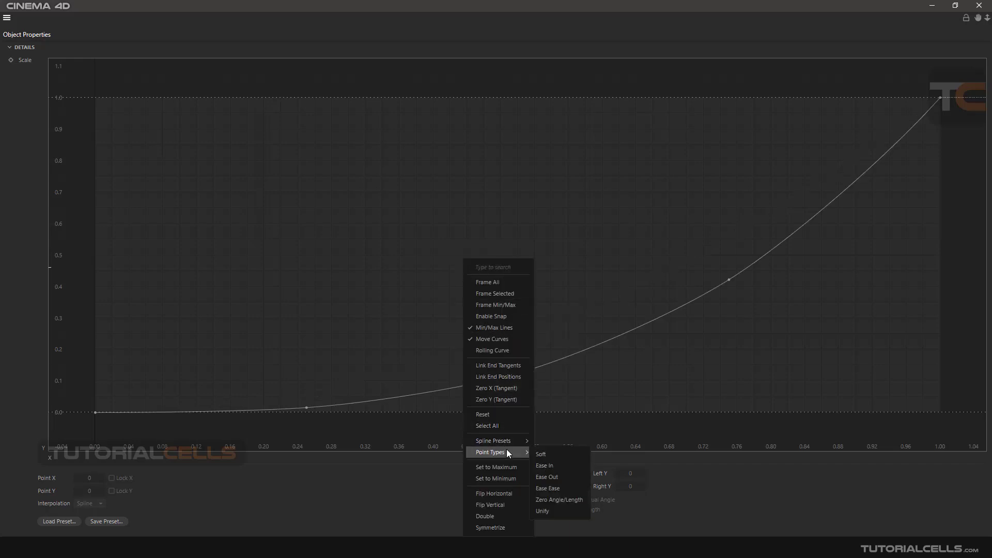
left_click(550, 478)
- Apply the Inverse spline preset to the Scale curve, followed by the Sin preset
right_click(389, 224)
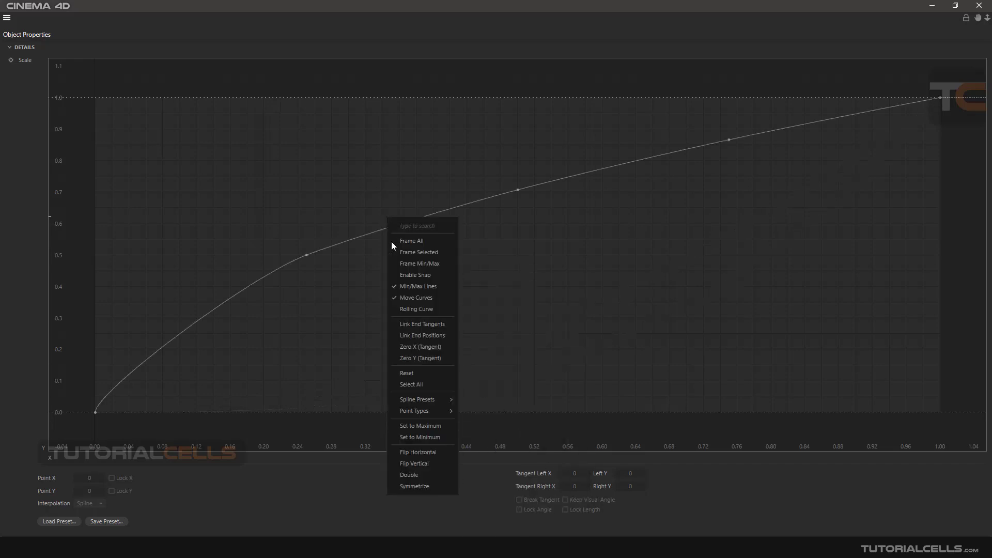
mouse_move(441, 401)
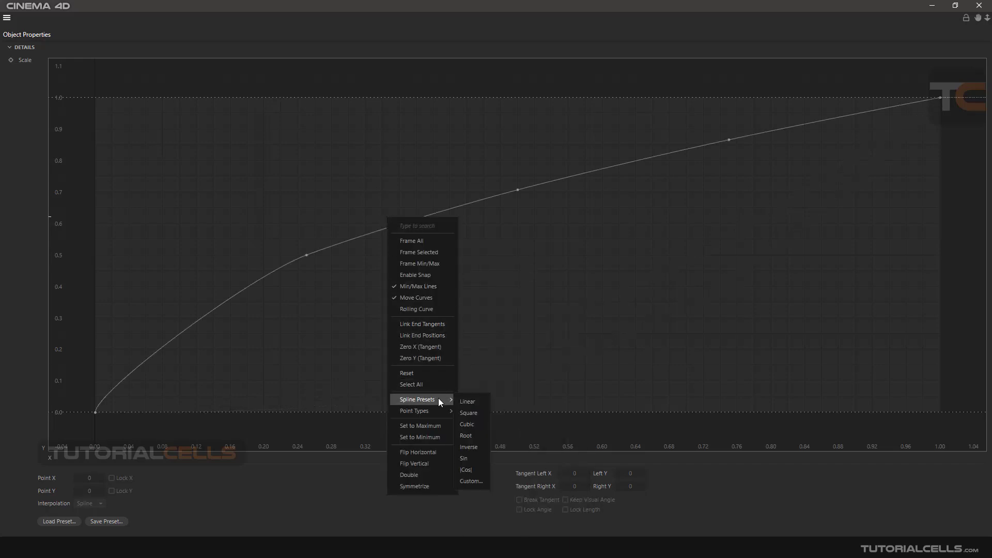
left_click(476, 448)
right_click(389, 229)
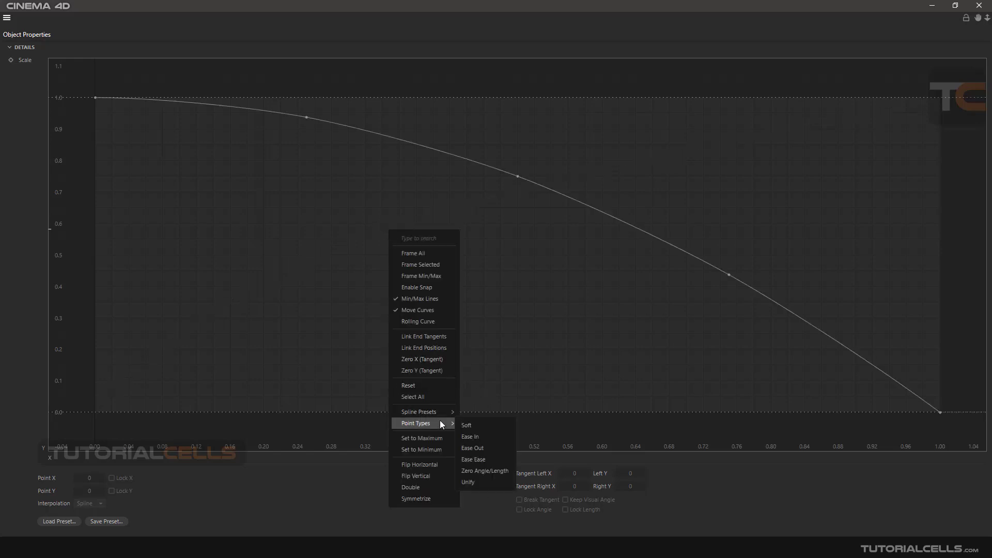
mouse_move(444, 409)
left_click(471, 470)
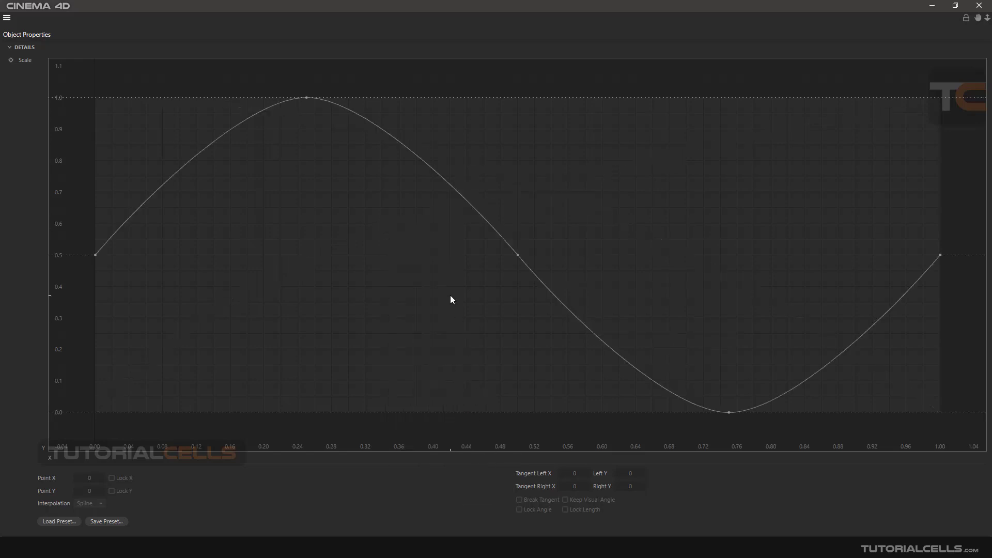
- Apply the |Cos| spline preset to the Scale curve
right_click(417, 230)
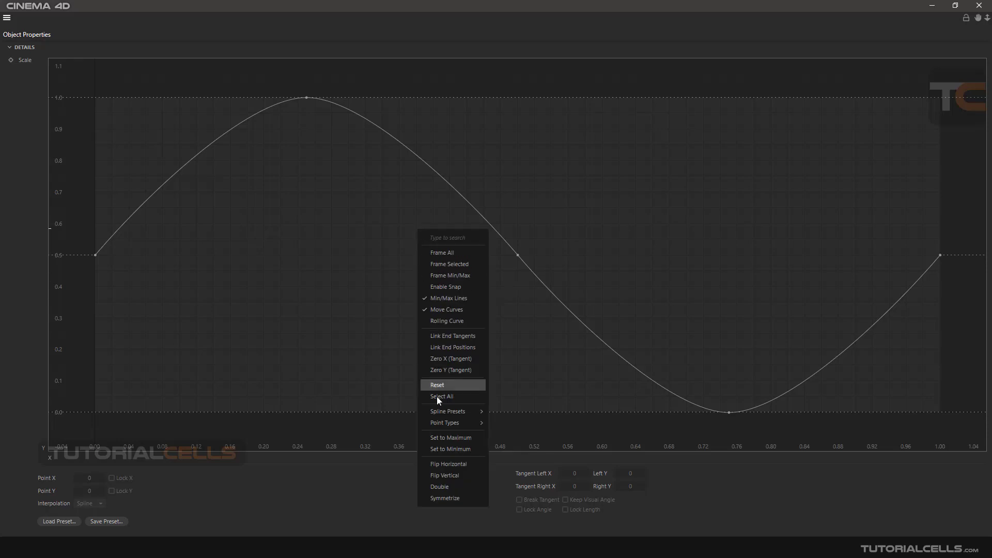
mouse_move(444, 413)
left_click(504, 480)
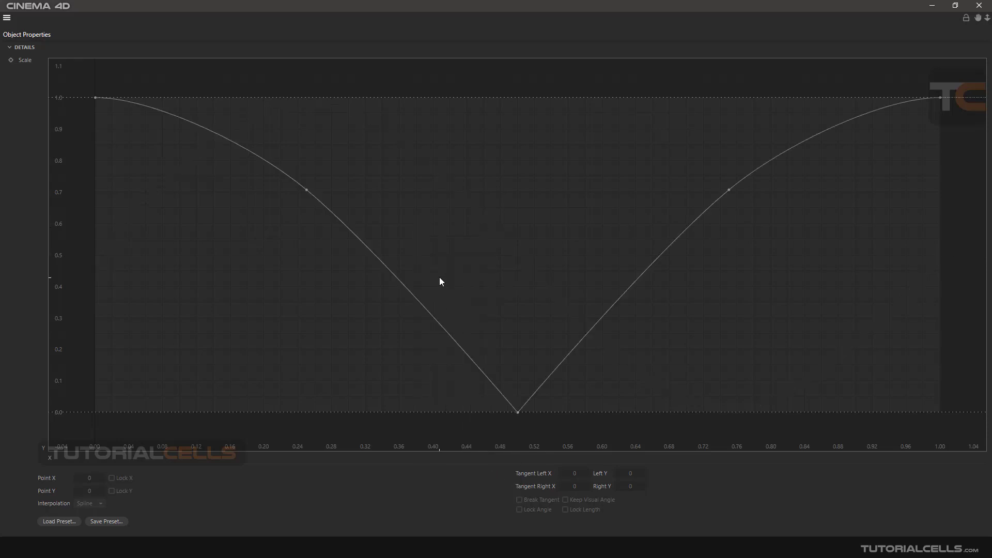
- Apply a Custom spline preset using the formula sin(x * PI) with 5 control points
right_click(460, 244)
mouse_move(489, 429)
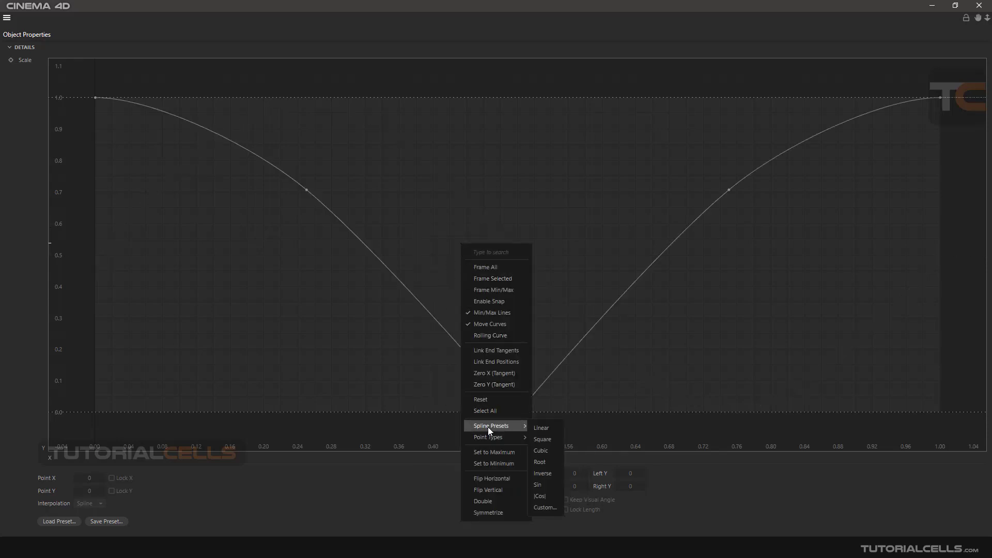
left_click(547, 509)
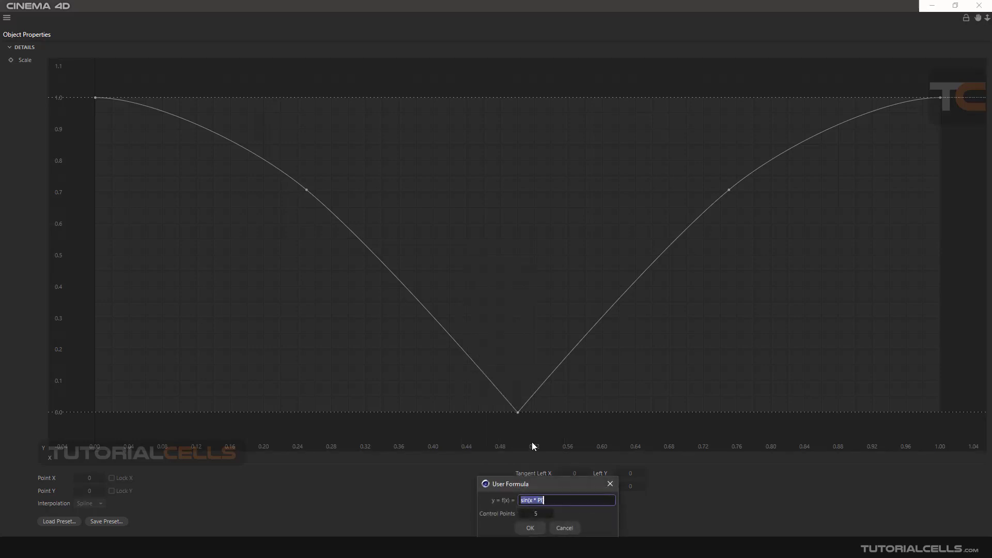
left_click_drag(530, 483, 515, 253)
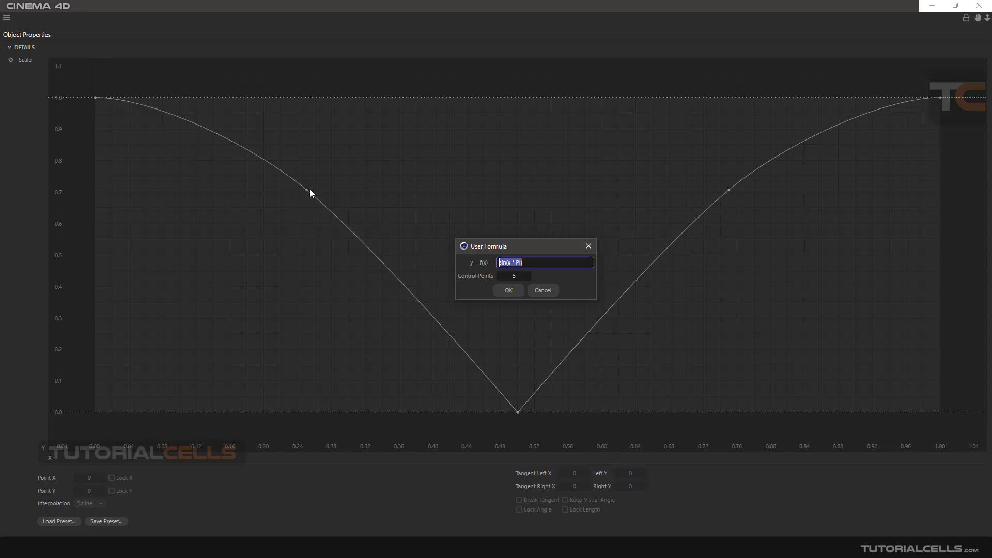
left_click(517, 290)
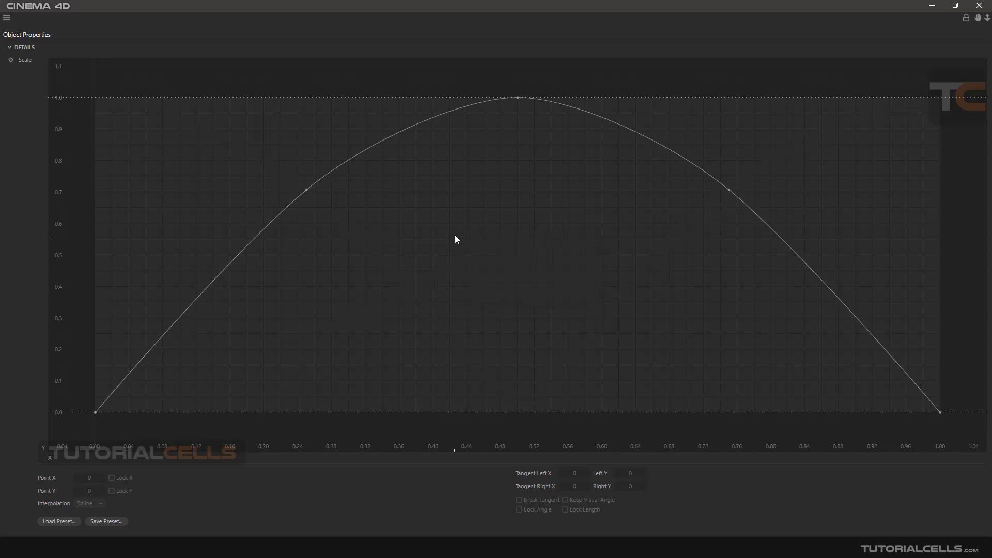
- Apply the Linear spline preset to the Scale curve
right_click(403, 229)
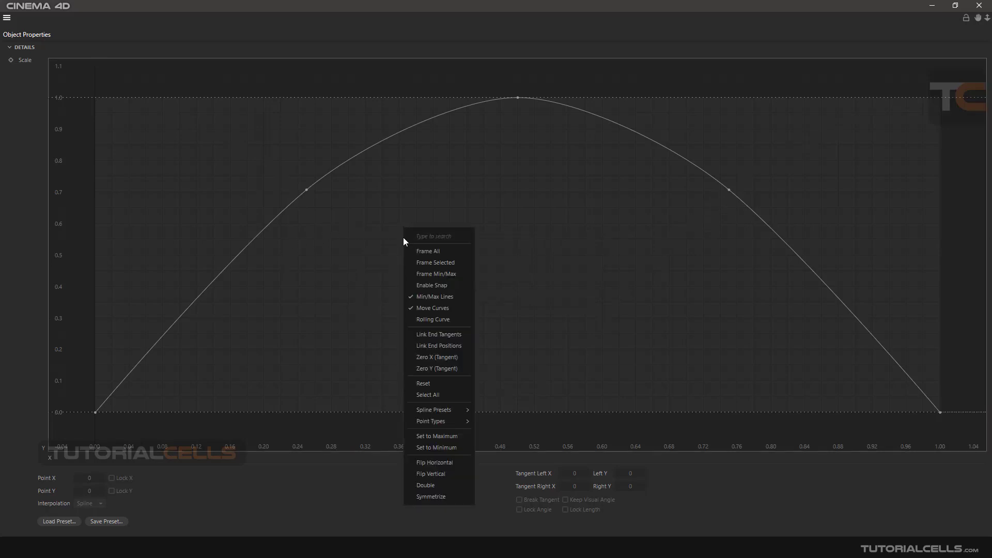
mouse_move(437, 412)
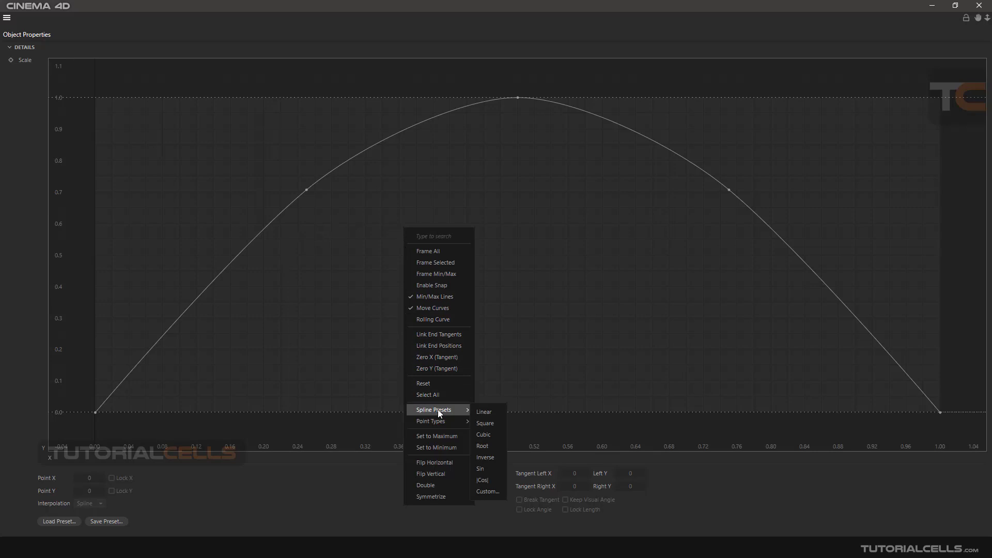
left_click(479, 412)
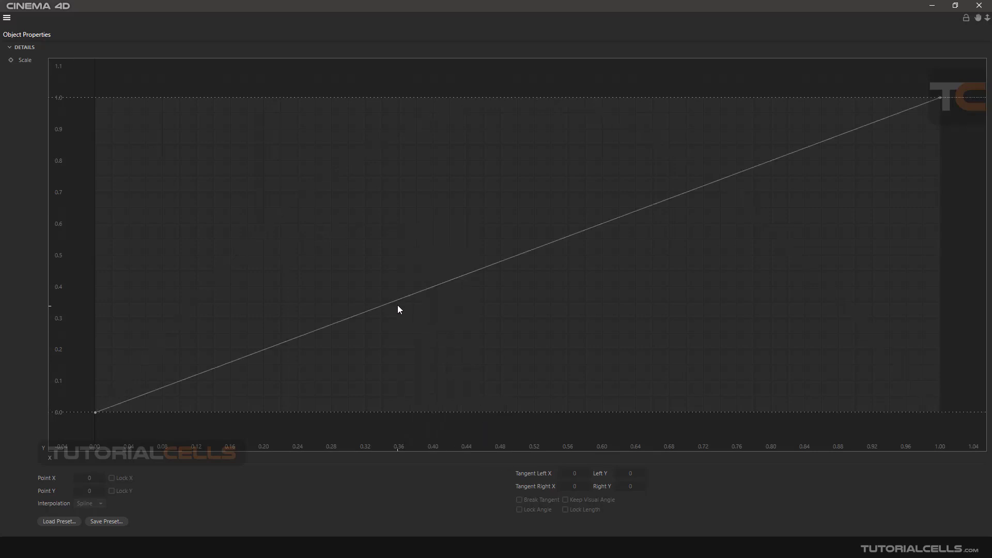
- Add two points to the Scale curve and place them at about X 0.21, Y 0.75 and X 0.50, Y 0.48
left_click(413, 293, "ctrl")
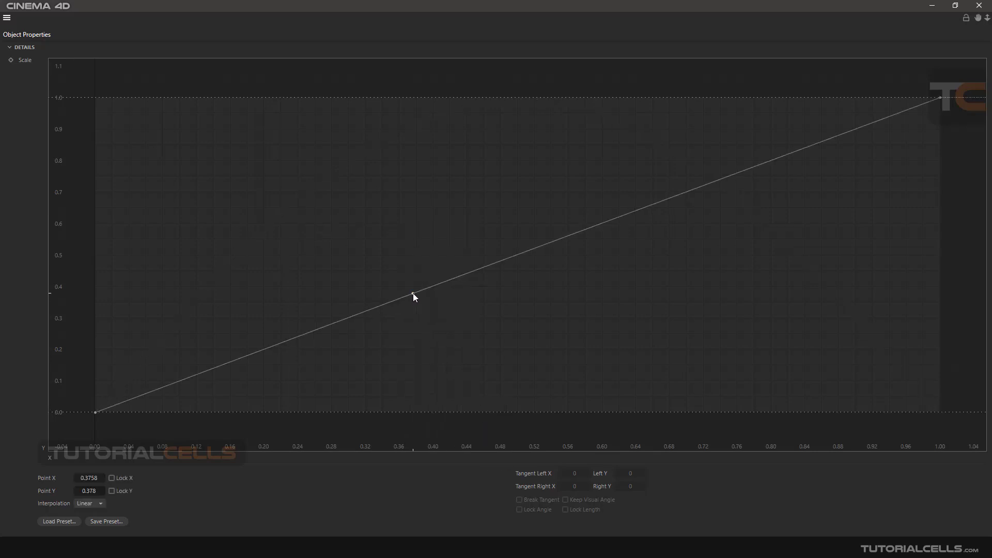
left_click_drag(414, 293, 276, 176)
left_click(488, 151, "ctrl")
left_click_drag(488, 151, 521, 262)
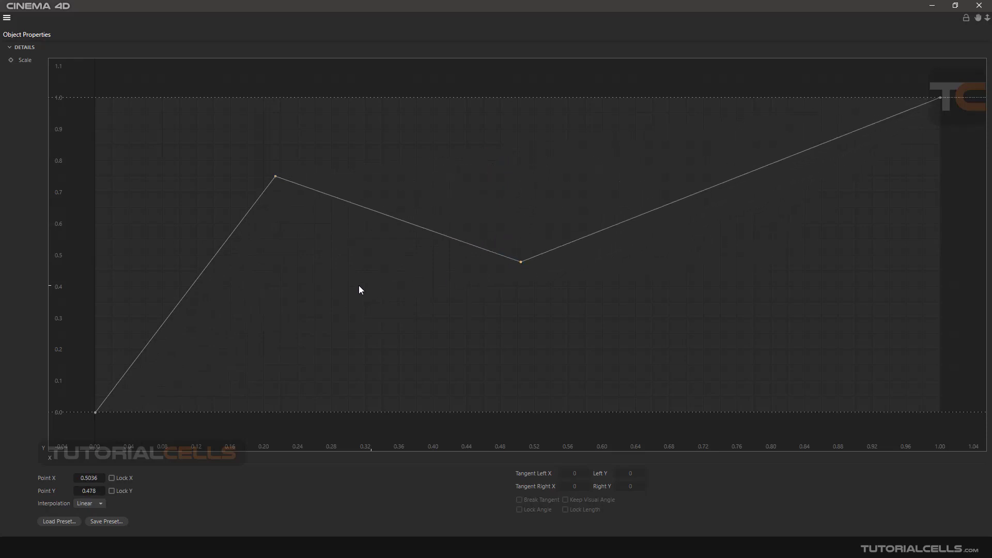
- Set the interpolation of the curve's upper inner point near X 0.21 to Spline
left_click(276, 177)
left_click(89, 504)
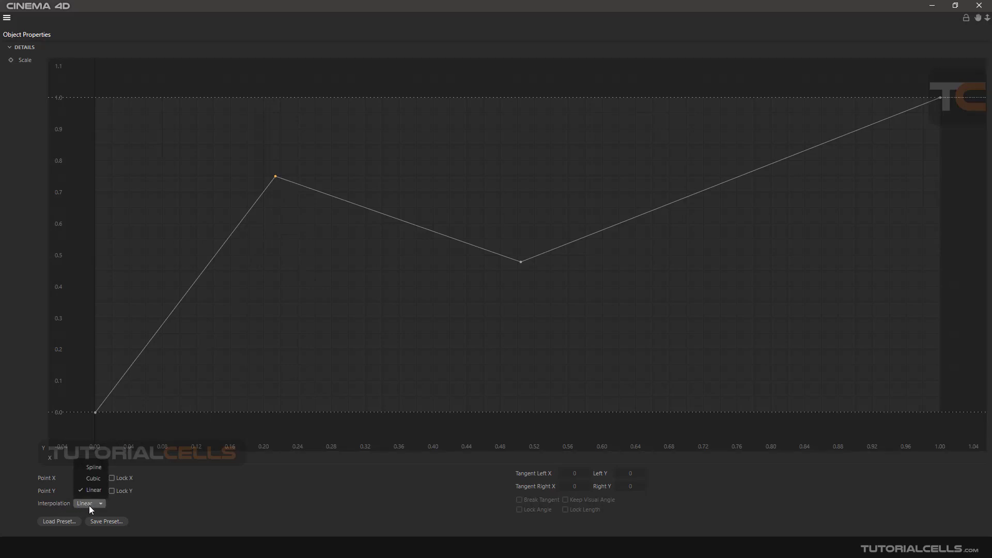
left_click(93, 468)
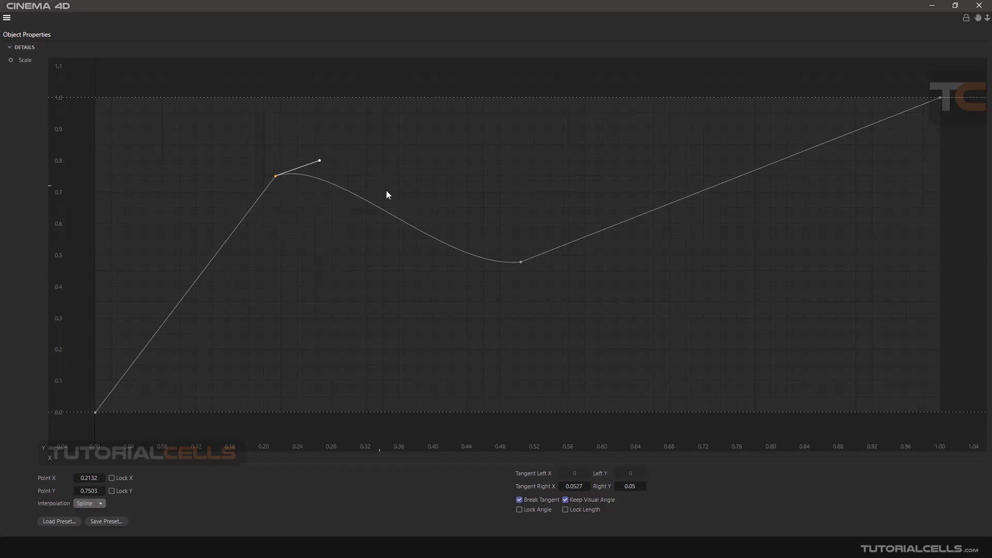
- Pull the inner point near X 0.50's left tangent down to about X -0.07, Y -0.11 and set its interpolation to Cubic
left_click(521, 263)
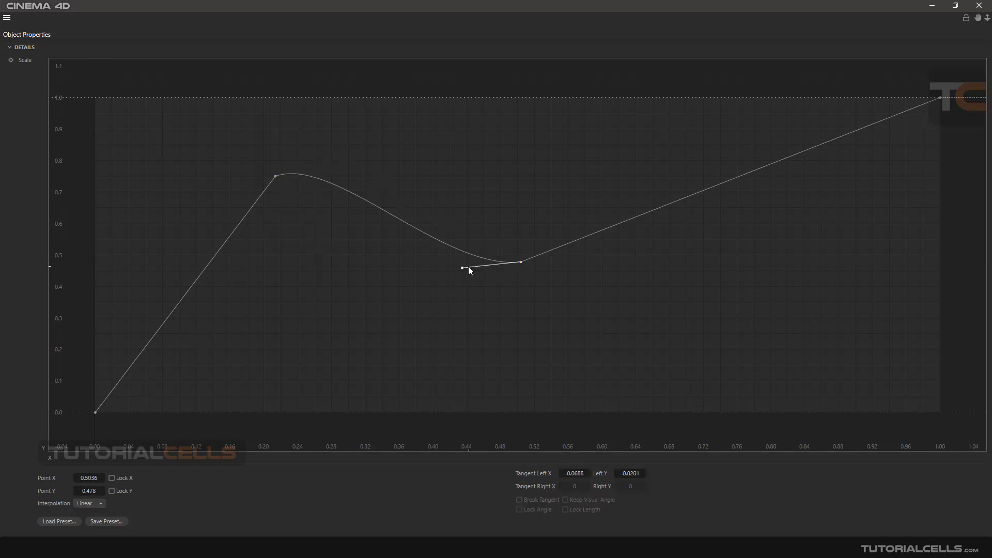
left_click_drag(469, 268, 464, 296)
left_click(98, 504)
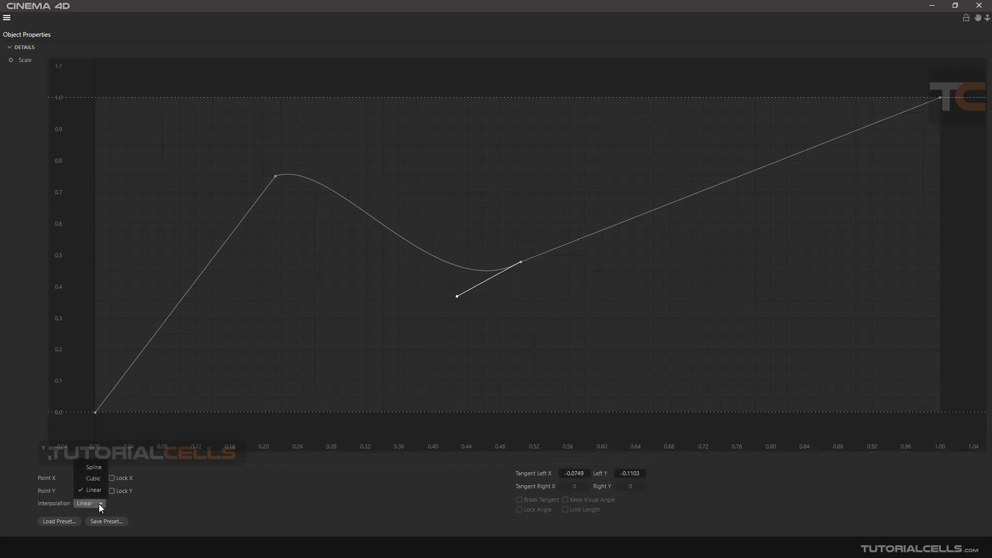
left_click(101, 481)
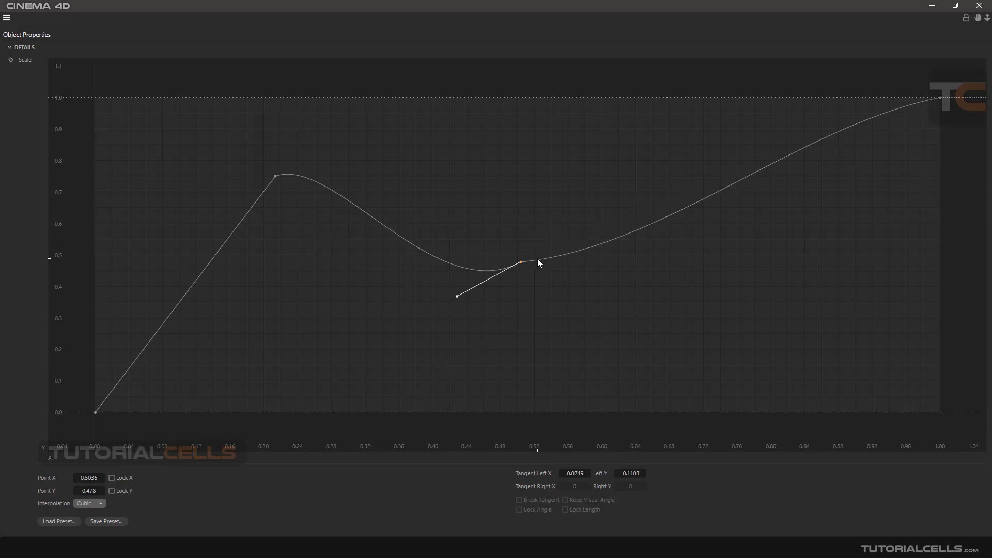
- Set the middle point's interpolation to Spline and adjust its right tangent to about X 0.11, Y 0.02
left_click(99, 505)
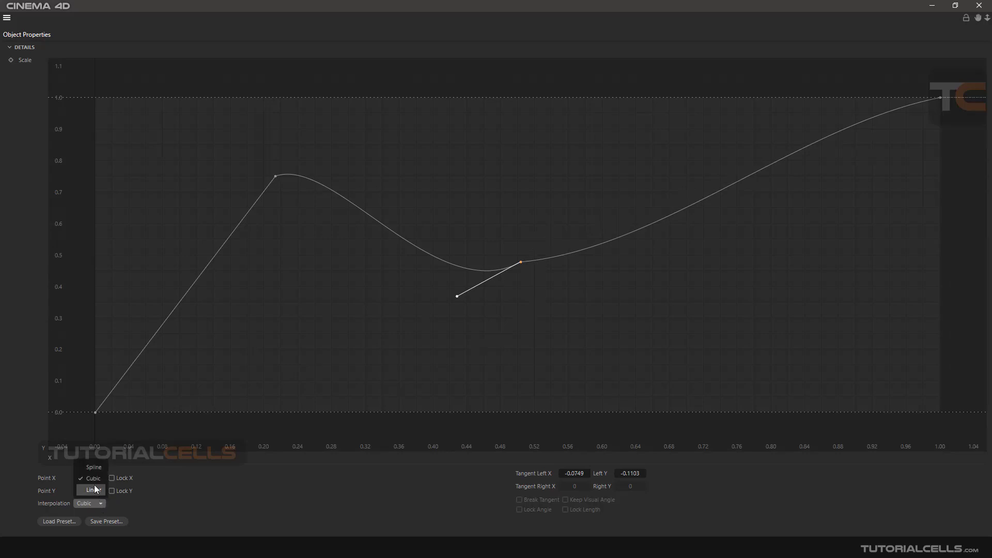
left_click(95, 468)
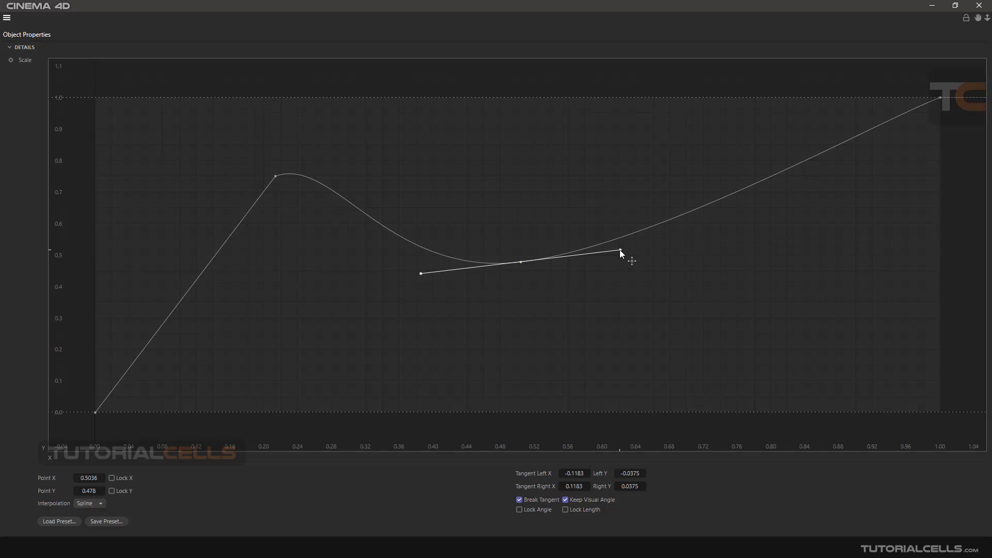
mouse_move(620, 251)
left_mouse_down()
mouse_move(549, 294)
mouse_move(675, 257)
mouse_move(612, 260)
mouse_move(619, 271)
mouse_move(613, 254)
left_mouse_up()
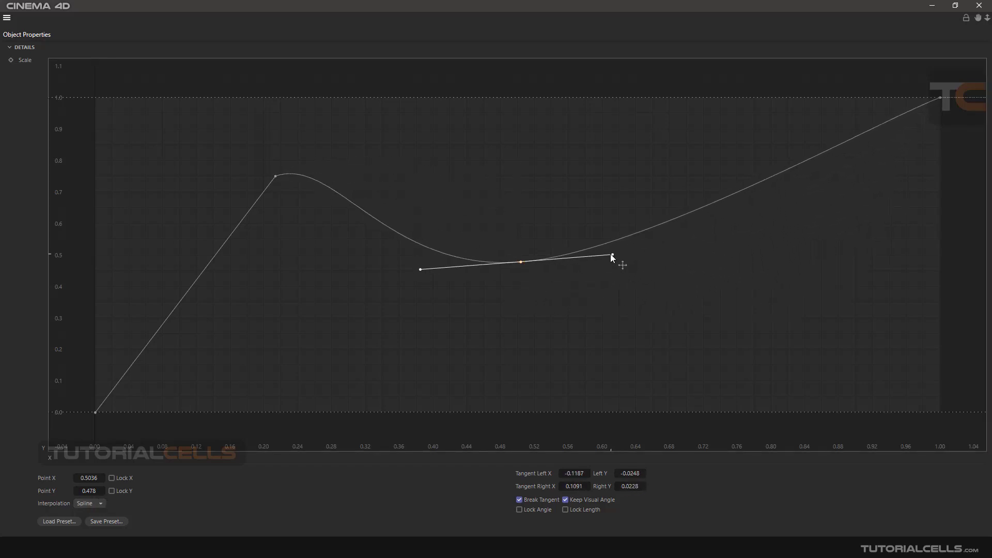
- Browse the loadable spline presets without choosing one, and open the Save Spline Preset dialog
left_click(275, 176)
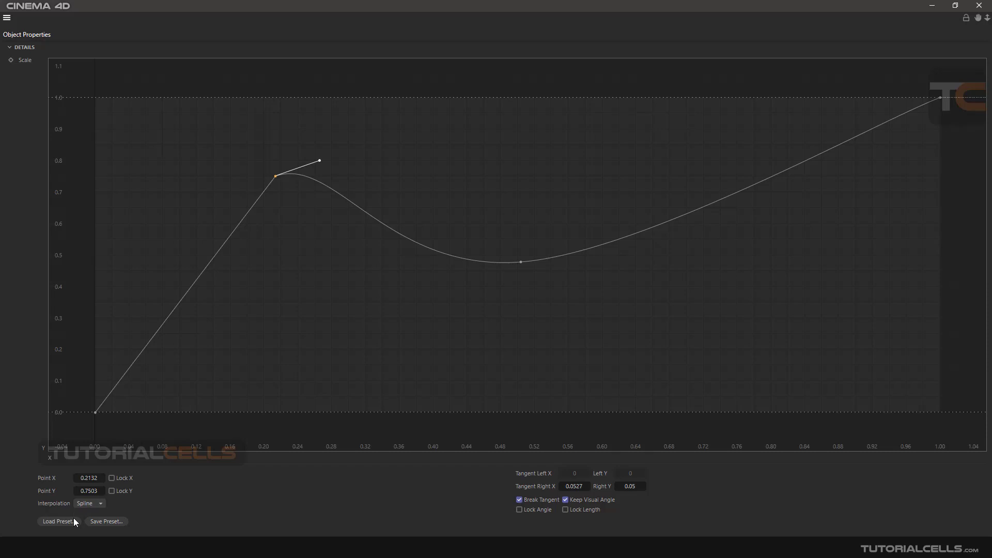
left_click(58, 522)
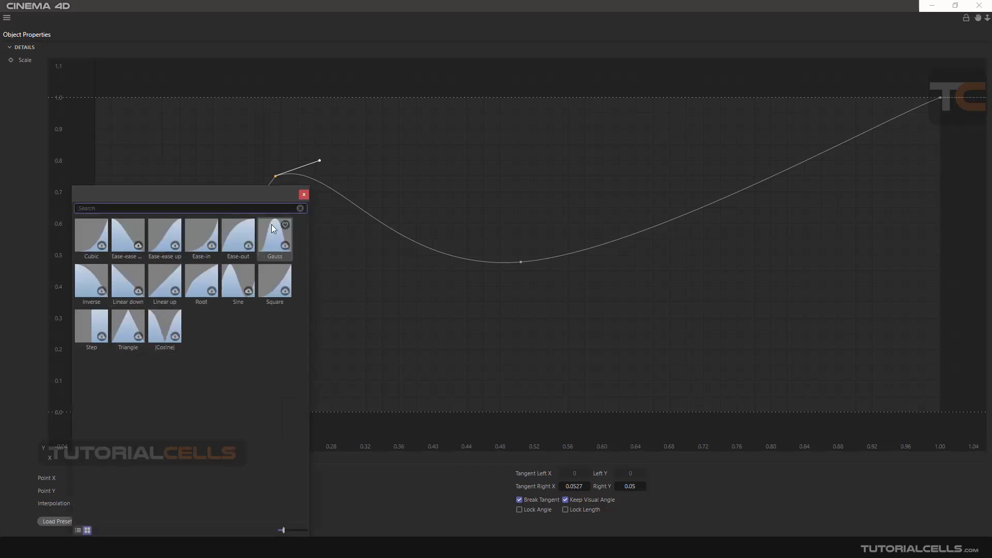
left_click(304, 194)
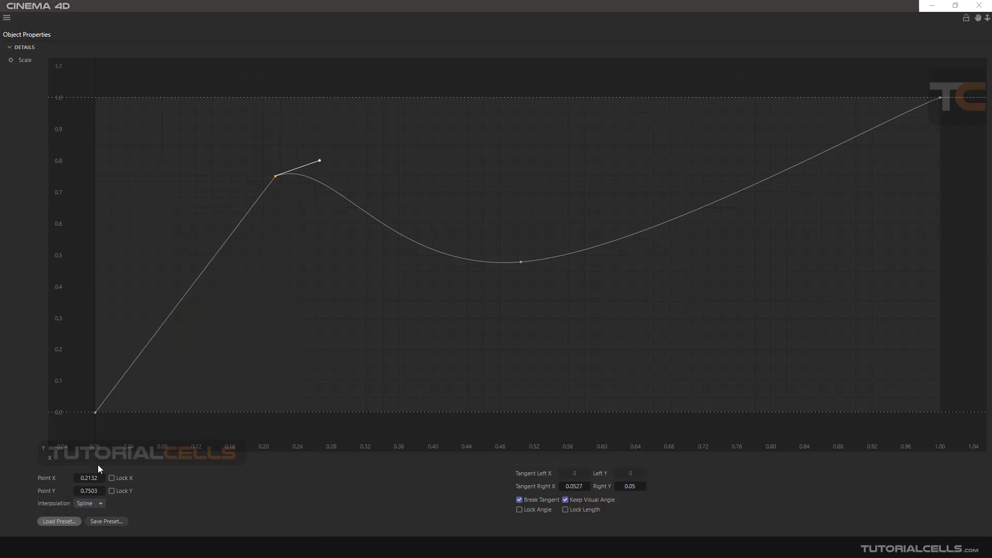
left_click(112, 522)
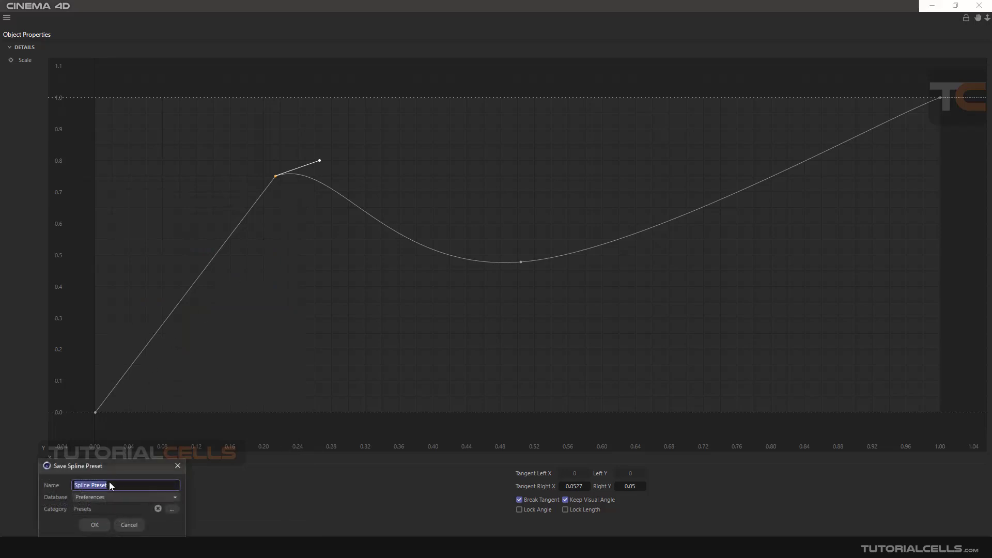
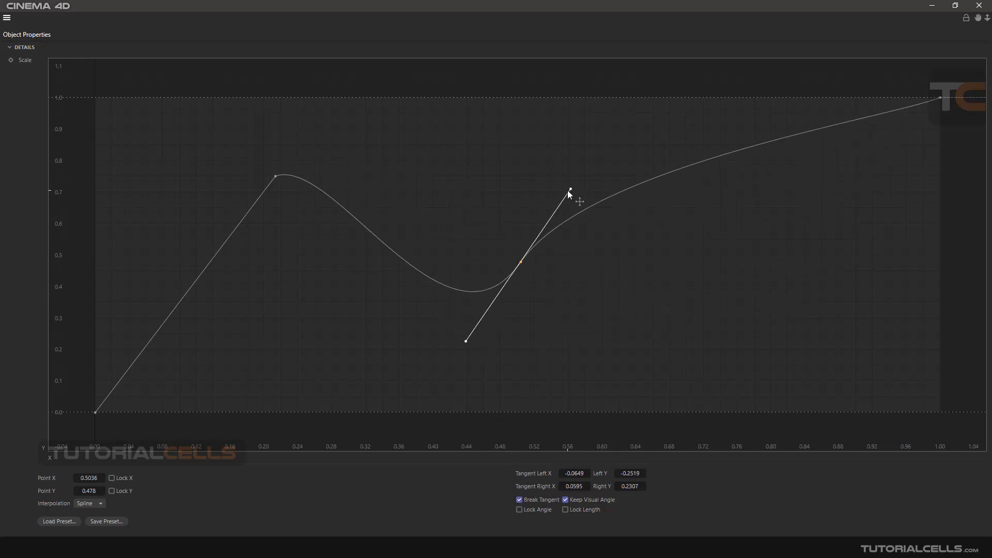
- Reshape the middle point's tangents, bringing the right handle to about X 0.07, Y 0.21
left_click_drag(571, 189, 589, 205)
left_click(519, 500)
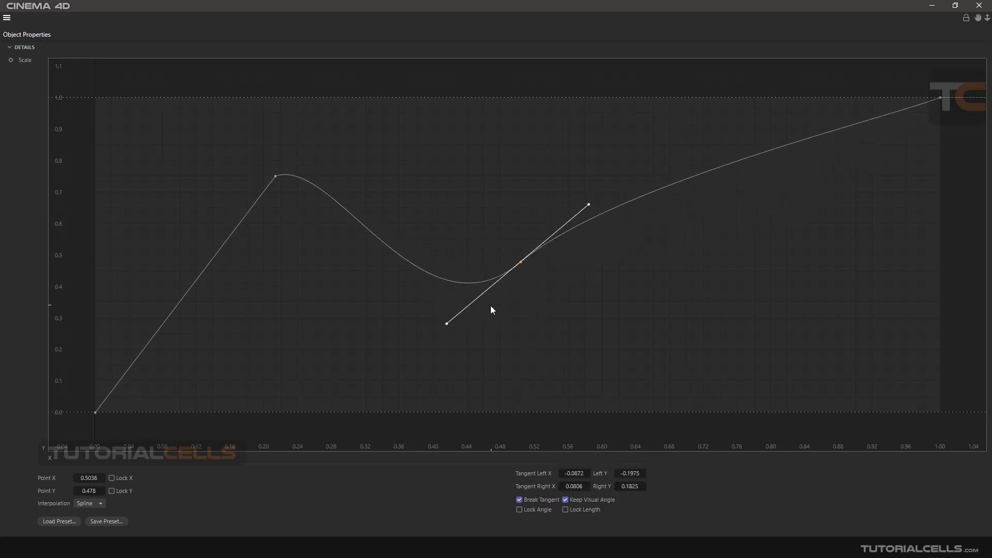
left_click(471, 327)
left_click(521, 262)
left_click_drag(590, 208, 557, 197)
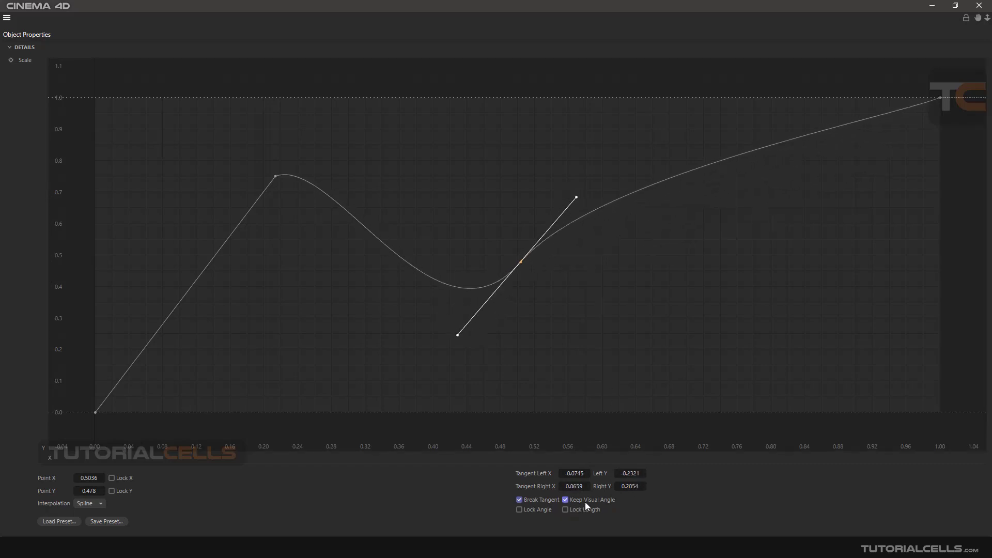
- Disable Keep Visual Angle and Break Tangent on the middle point, and break its right tangent away to about X 0.11, Y -0.10
left_click(566, 501)
left_click(519, 500)
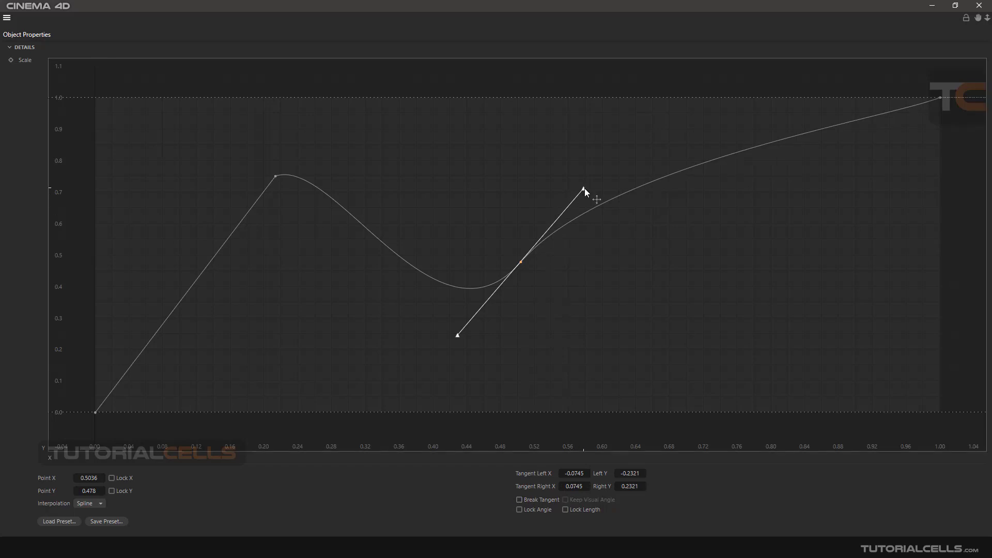
left_click_drag(585, 189, 613, 292, "shift")
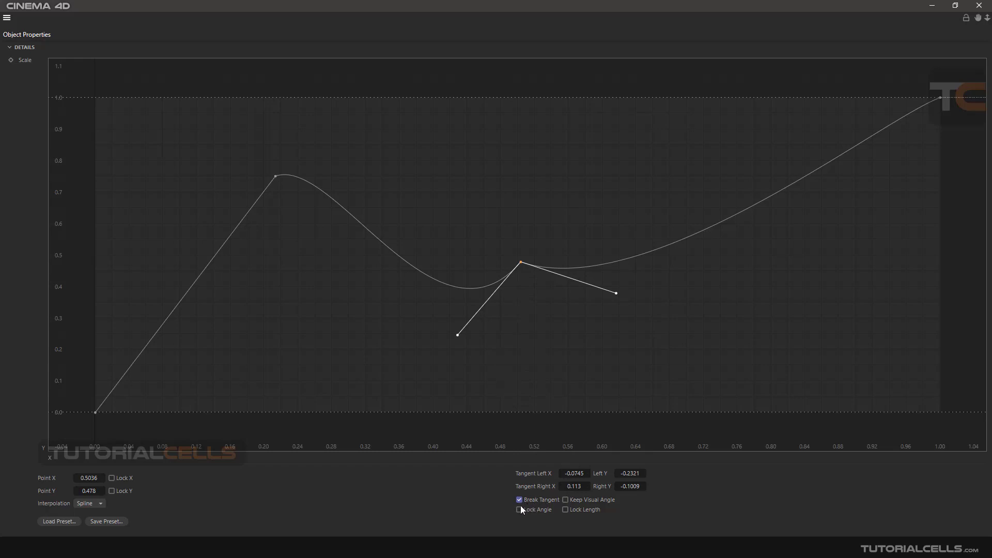
- With Keep Visual Angle enabled, rotate the middle point's tangents so the right one is about X 0.10, Y -0.13, and disable the option
left_click(586, 502)
left_click_drag(627, 304, 605, 303)
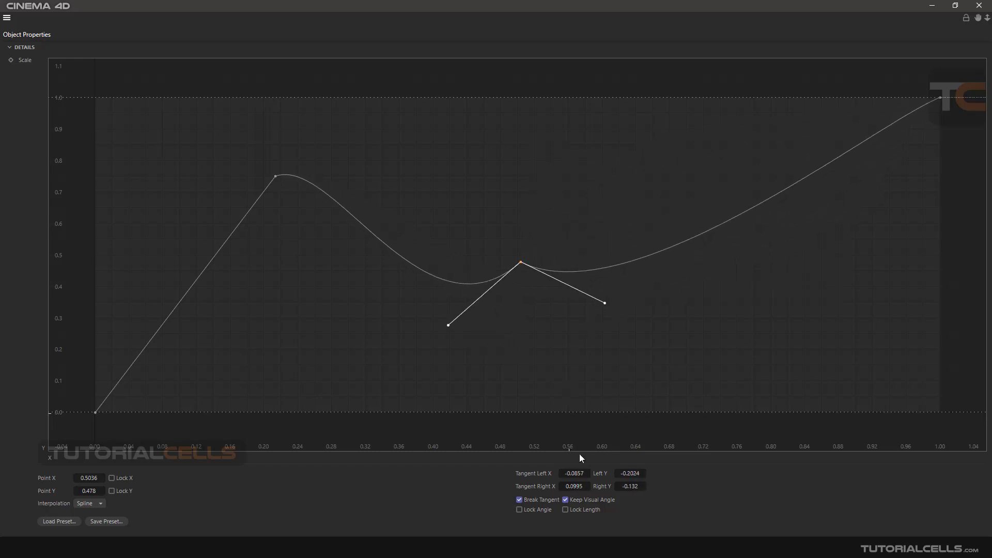
left_click(567, 501)
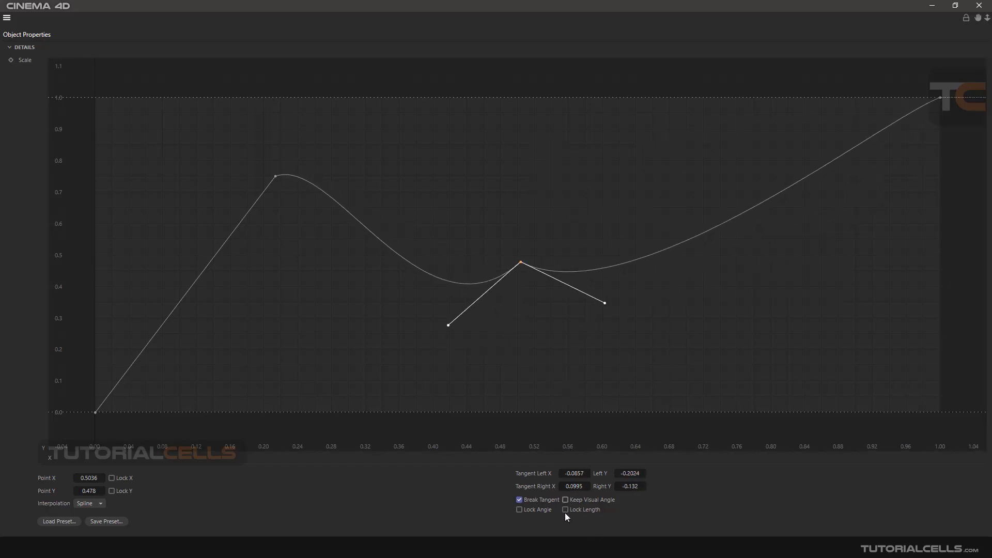
- With Lock Length enabled, rotate the middle point's right tangent to about X 0.12, Y -0.11, and release the lock
left_click(565, 510)
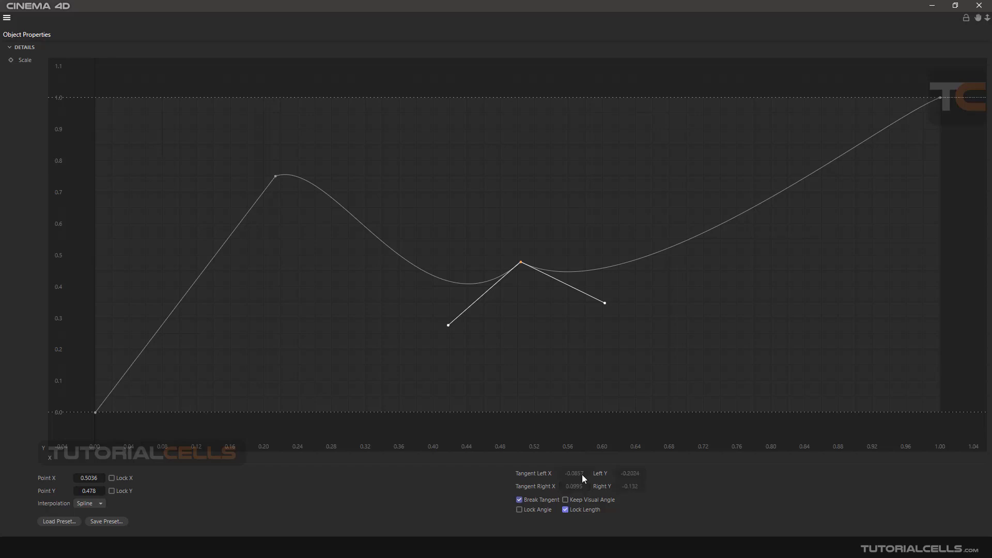
mouse_move(606, 303)
left_mouse_down()
mouse_move(585, 315)
mouse_move(670, 346)
mouse_move(675, 197)
mouse_move(659, 298)
mouse_move(667, 311)
mouse_move(626, 297)
mouse_move(613, 320)
mouse_move(623, 297)
left_mouse_up()
left_click(567, 510)
- With Lock Angle enabled, shorten the middle point's left tangent to about X -0.07, Y -0.16, and disable Lock Angle and Break Tangent
left_click(541, 509)
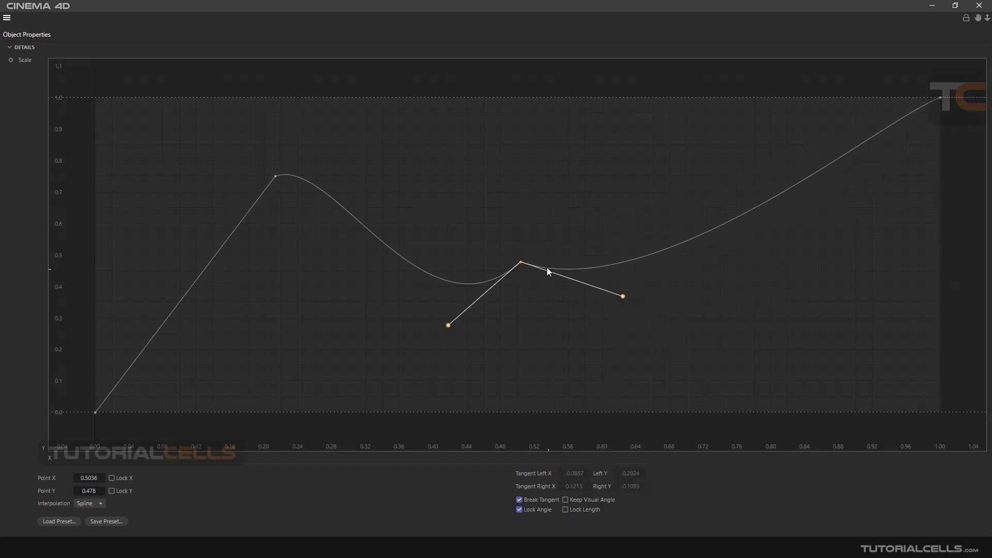
left_click_drag(450, 328, 470, 326)
left_click(522, 510)
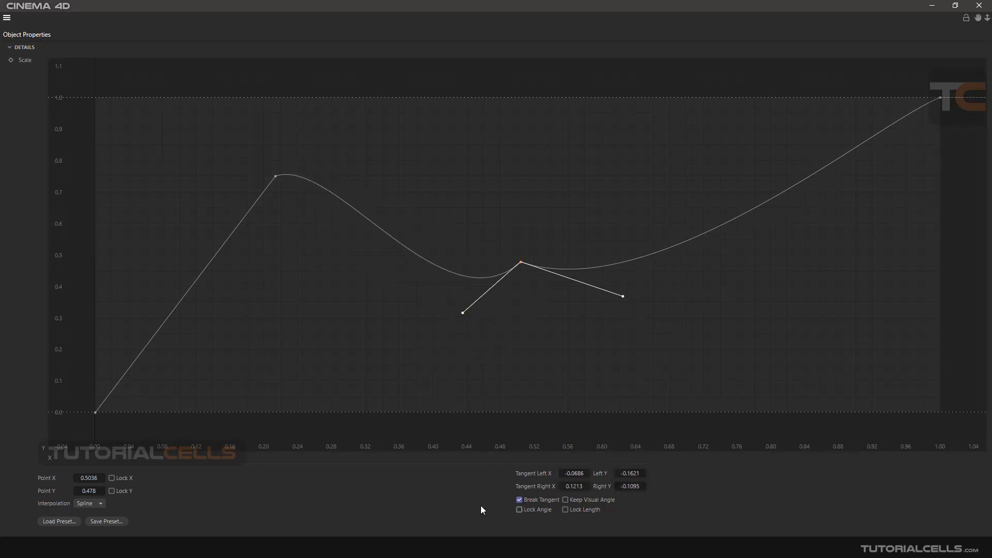
left_click(519, 500)
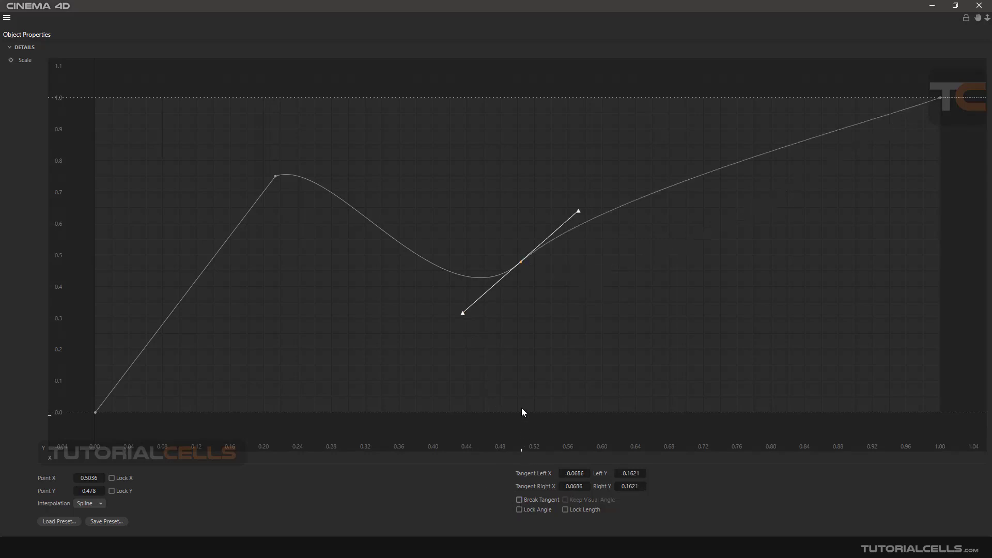
- Apply the Sin spline preset to the Scale curve
right_click(429, 173)
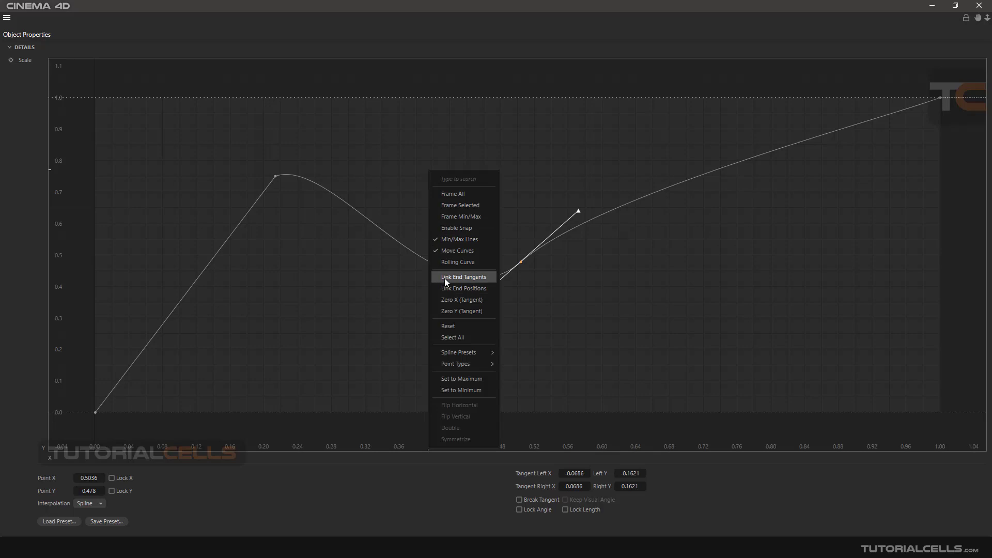
left_click(472, 278)
right_click(560, 282)
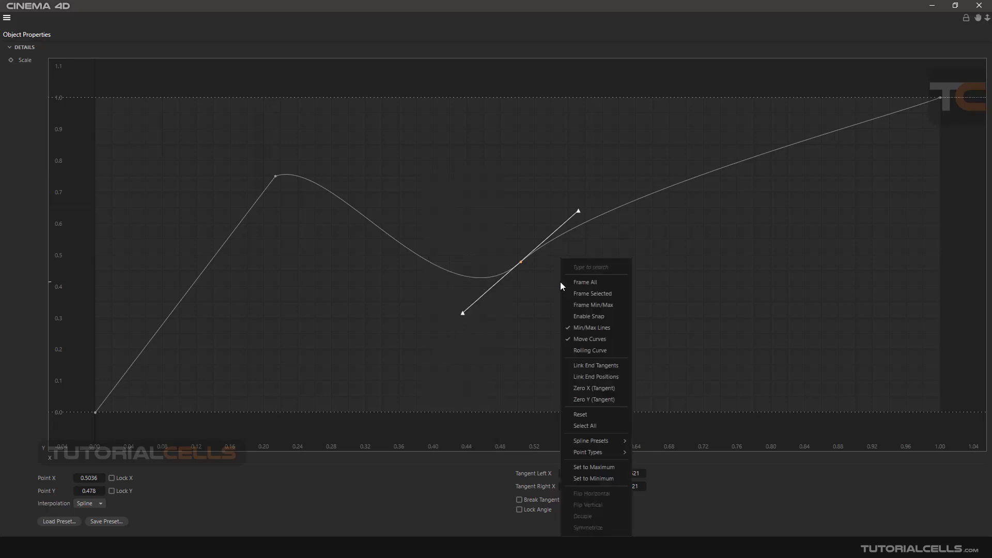
mouse_move(591, 441)
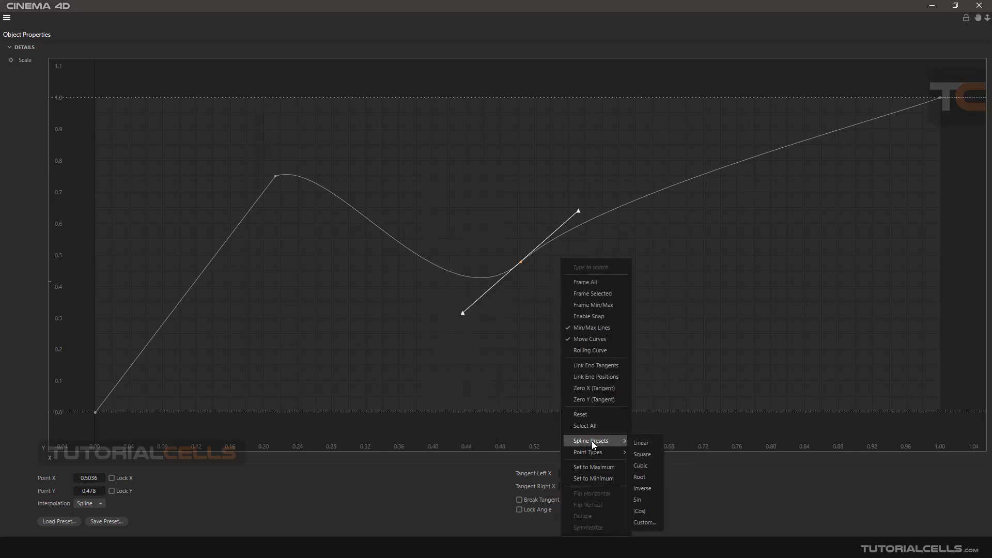
left_click(645, 500)
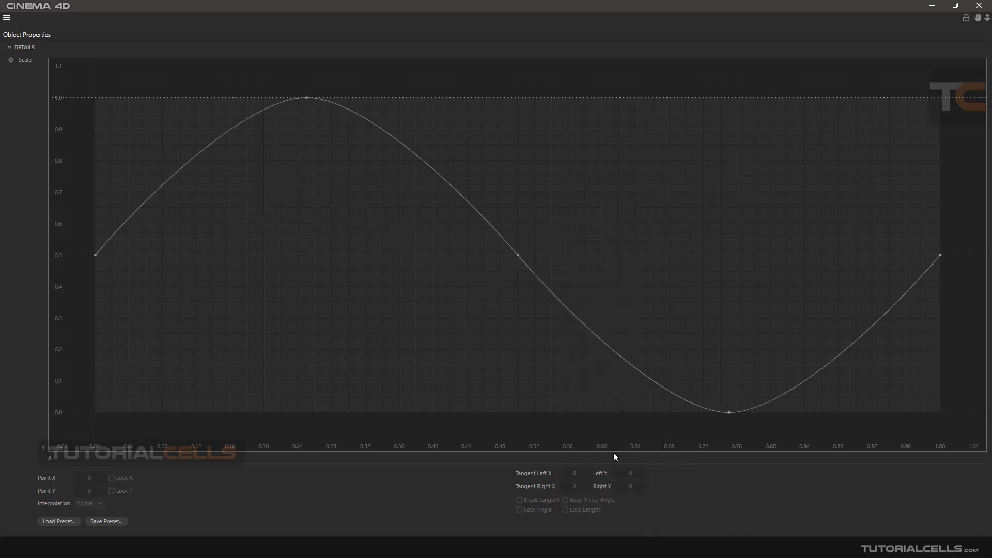
- Try reshaping the Sin curve's start point tangent to about X 0.04, Y 0.19, and undo the change
left_click(96, 255)
left_click_drag(135, 210, 129, 196)
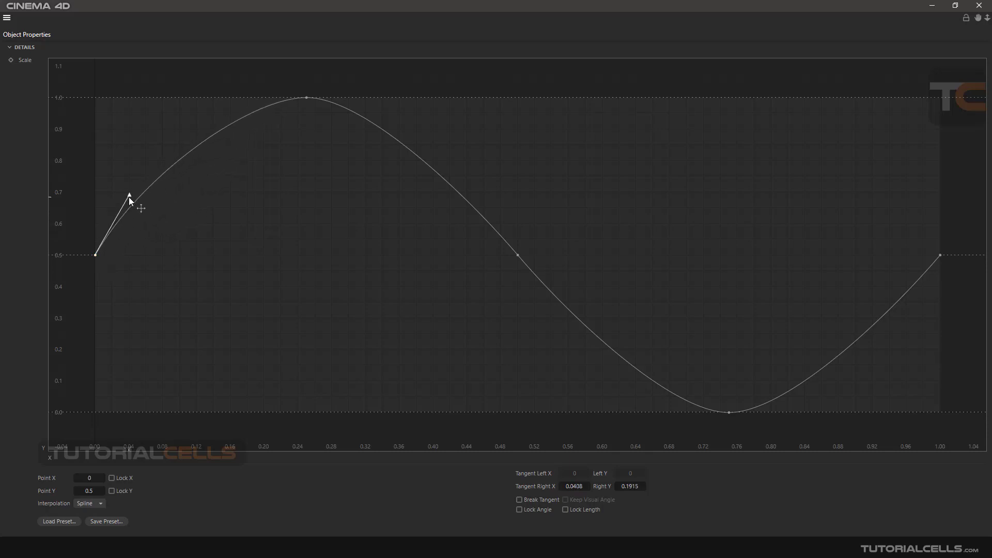
key("ctrl+z")
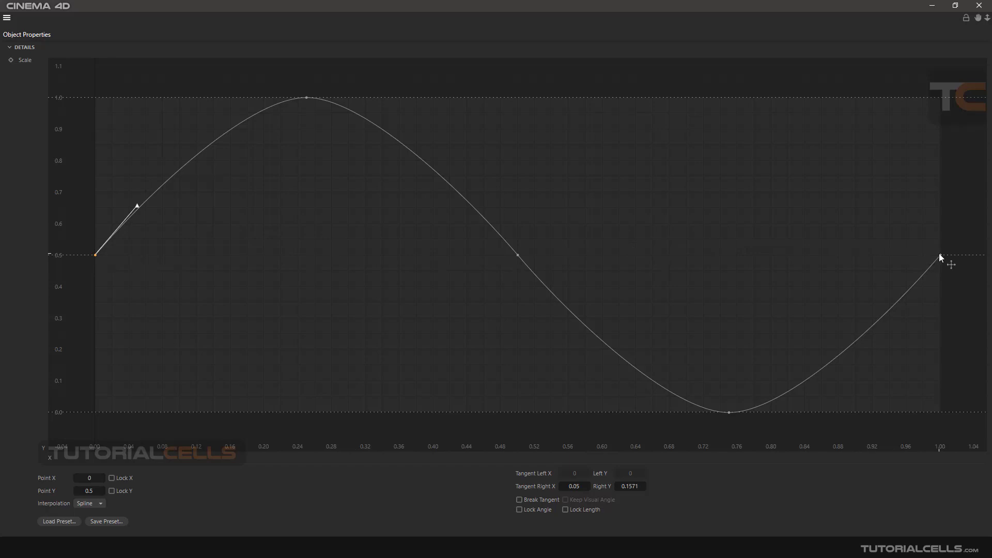
- Enable Link End Tangents and move the start point's tangent to about X 0.04, Y 0.24
right_click(449, 296)
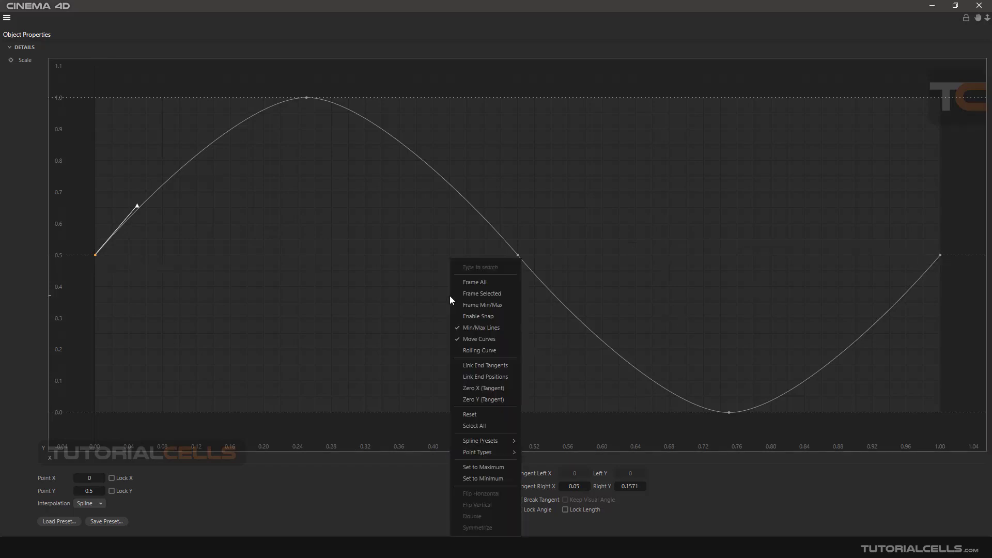
left_click(473, 366)
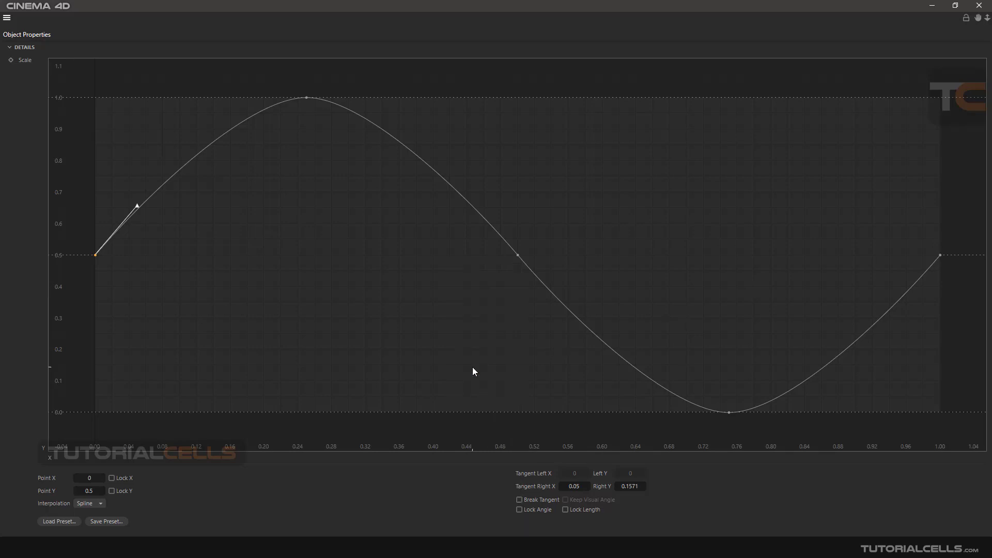
mouse_move(135, 206)
left_mouse_down()
mouse_move(95, 195)
mouse_move(147, 201)
mouse_move(133, 195)
left_mouse_up()
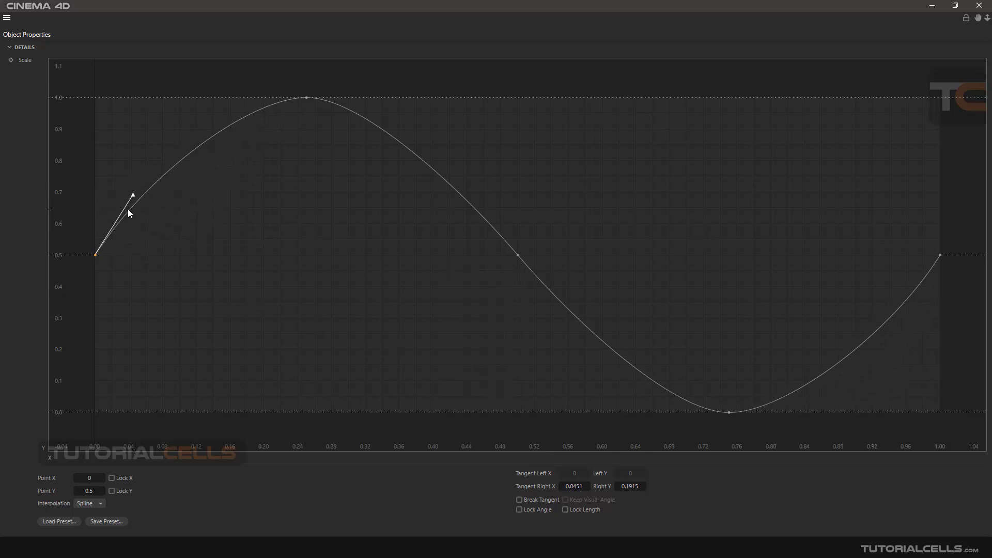
mouse_move(132, 196)
left_mouse_down()
mouse_move(111, 191)
mouse_move(160, 191)
mouse_move(262, 234)
mouse_move(235, 341)
mouse_move(153, 168)
mouse_move(132, 178)
left_mouse_up()
- Enable Link End Positions, then lower the start point to about Y 0.45 with its tangent at about X 0.03, Y 0.25
right_click(231, 205)
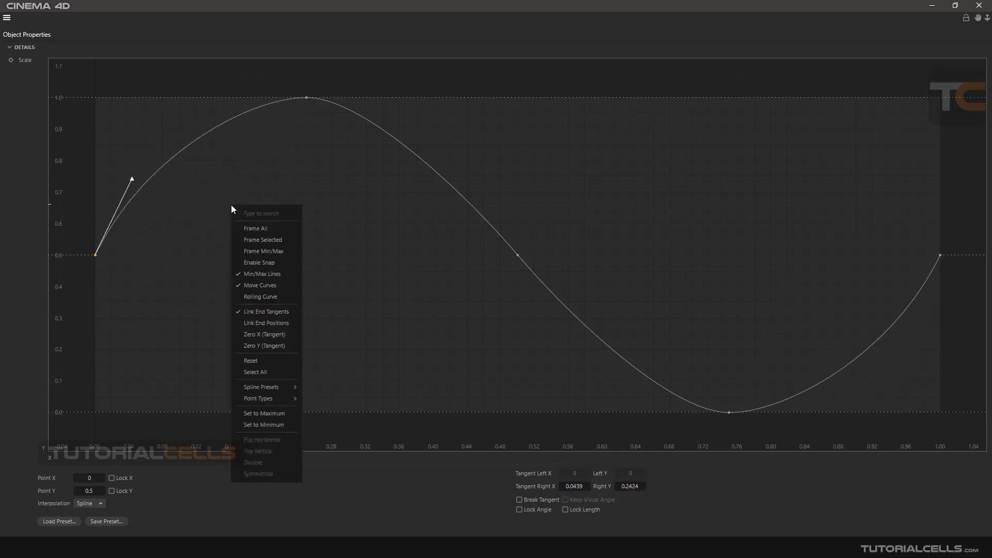
left_click(276, 324)
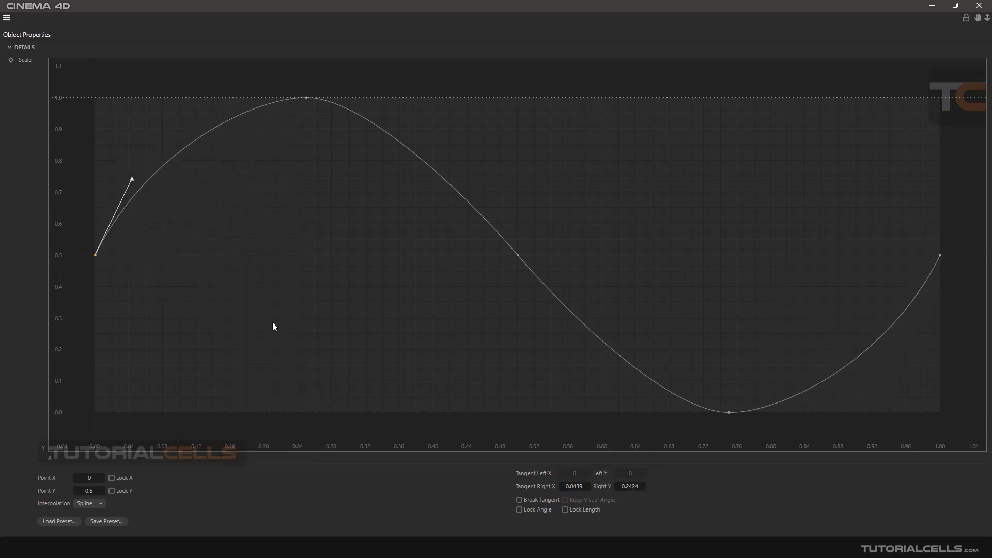
mouse_move(94, 256)
left_mouse_down()
mouse_move(103, 278)
mouse_move(96, 212)
mouse_move(96, 291)
mouse_move(97, 241)
mouse_move(91, 287)
mouse_move(91, 271)
left_mouse_up()
left_click_drag(130, 198, 122, 195)
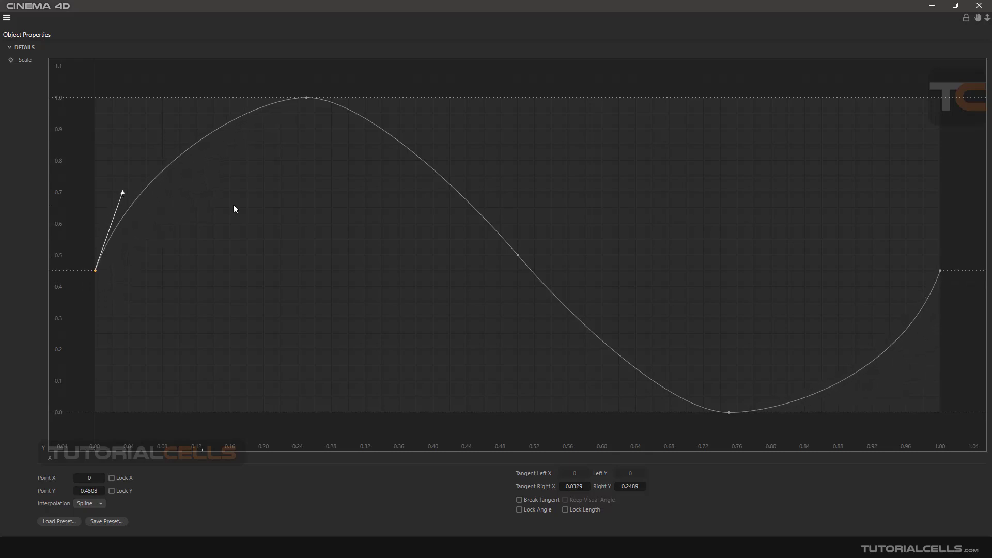
- Select all points of the Scale curve and try the Double command on them
right_click(273, 187)
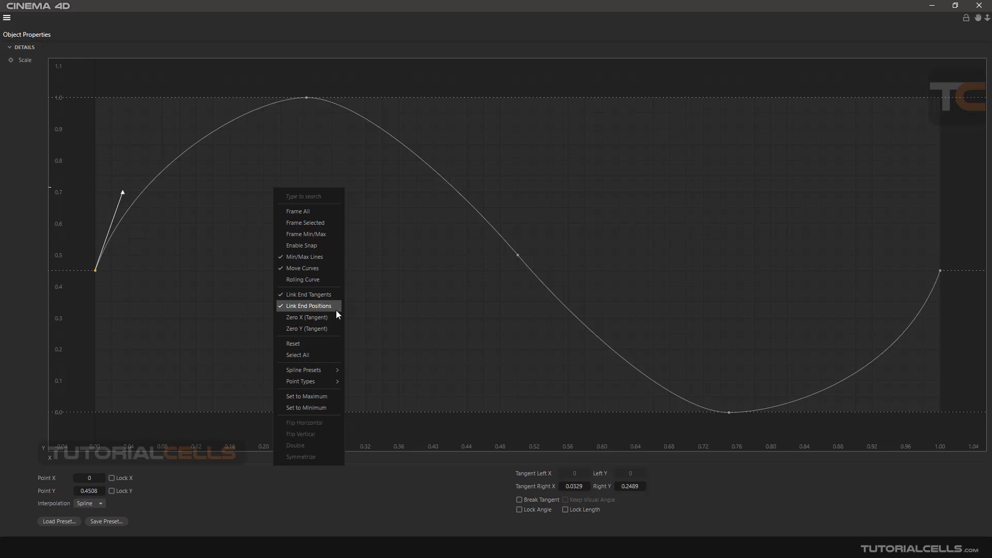
mouse_move(327, 383)
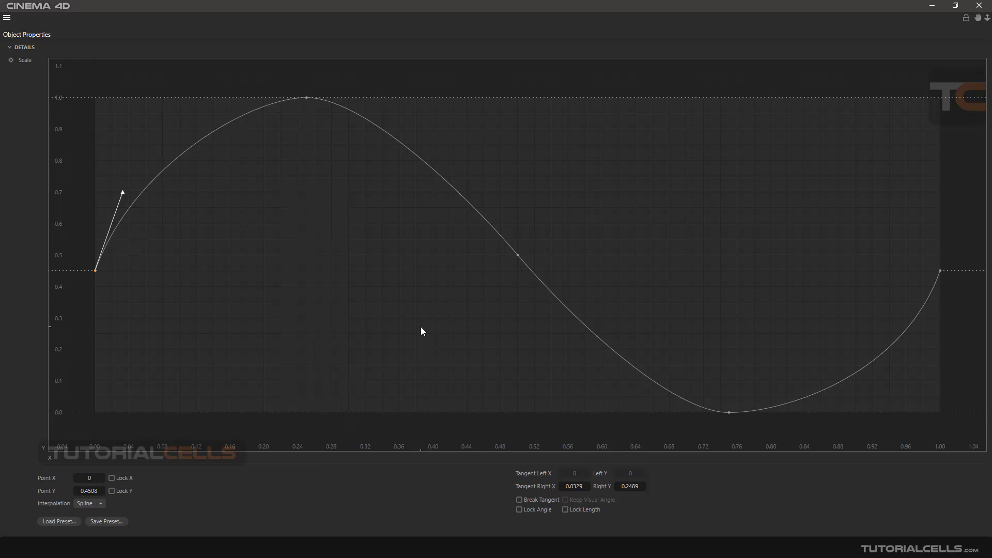
right_click(383, 250)
key("ctrl+a")
right_click(312, 169)
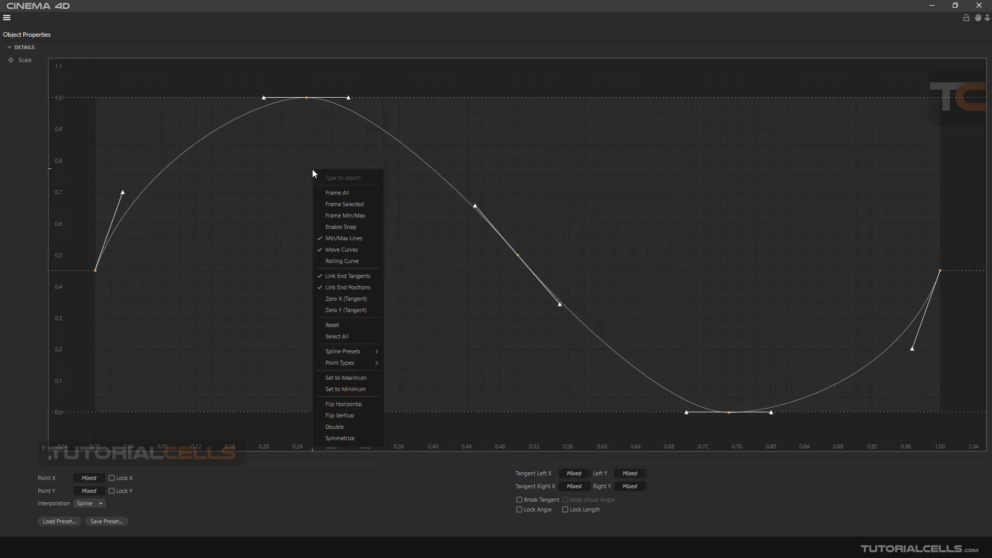
left_click(348, 427)
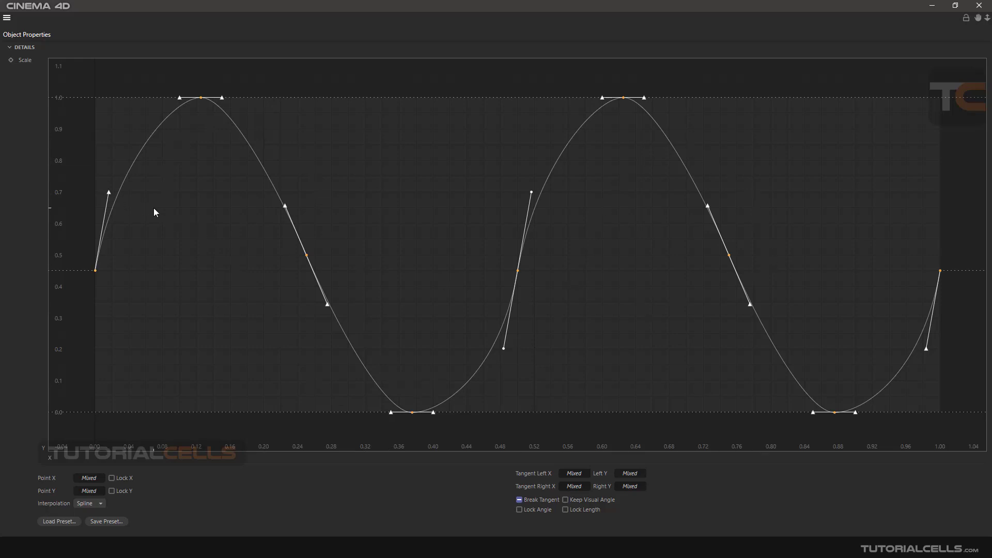
- Try moving the start point's tangent to about X 0.02, Y 0.21 and the middle point's right tangent to about X 0.04, Y 0.22 independently
left_click(110, 199)
left_click(96, 270)
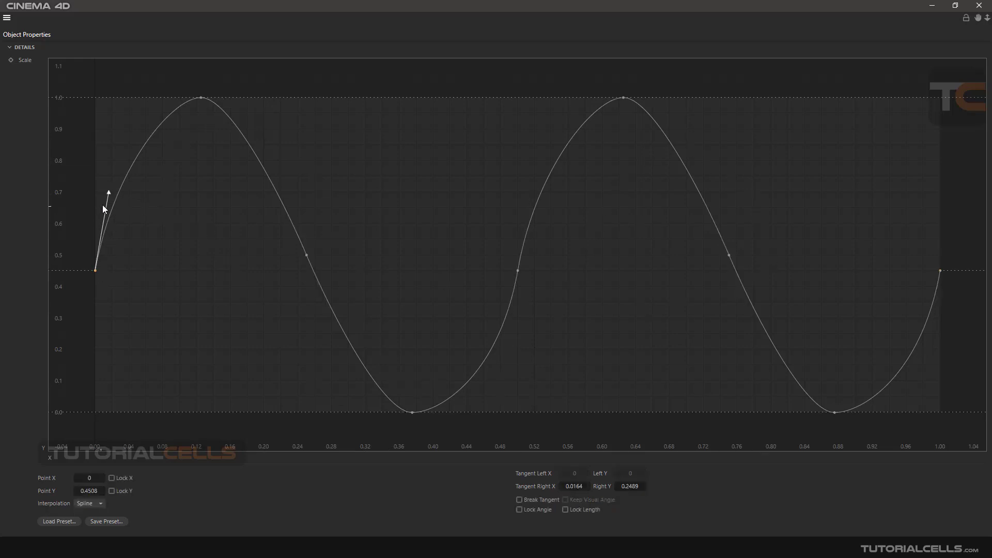
mouse_move(108, 192)
left_mouse_down()
mouse_move(238, 259)
mouse_move(113, 205)
left_mouse_up()
left_click(518, 270)
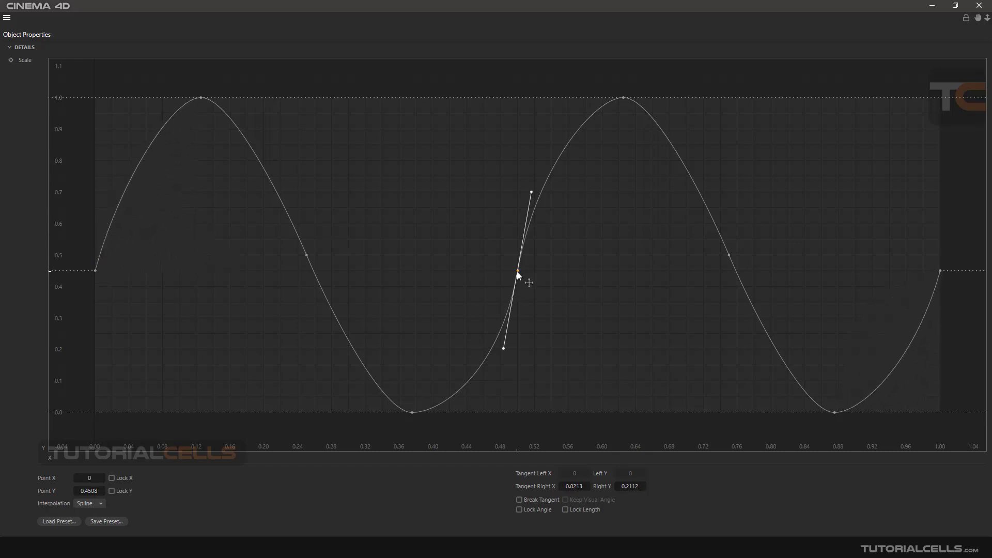
left_click_drag(531, 247, 550, 200, "shift")
right_click(436, 191)
key("Escape")
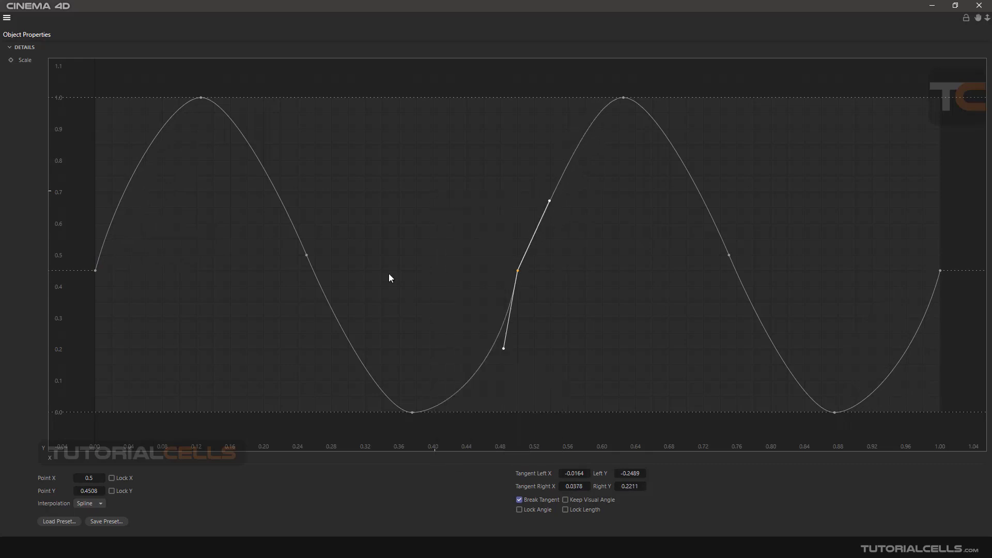
- Undo the two tangent edits and the doubling of the curve
key("ctrl+z")
key("ctrl+z")
key("ctrl+z")
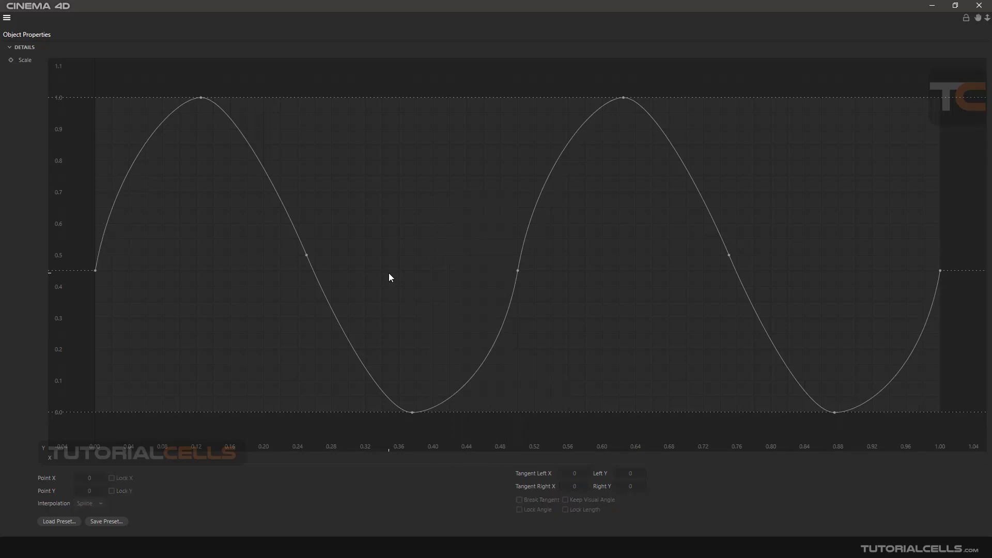
key("ctrl+a")
key("ctrl+z")
- Flip the selected Scale curve horizontally and also vertically
right_click(390, 273)
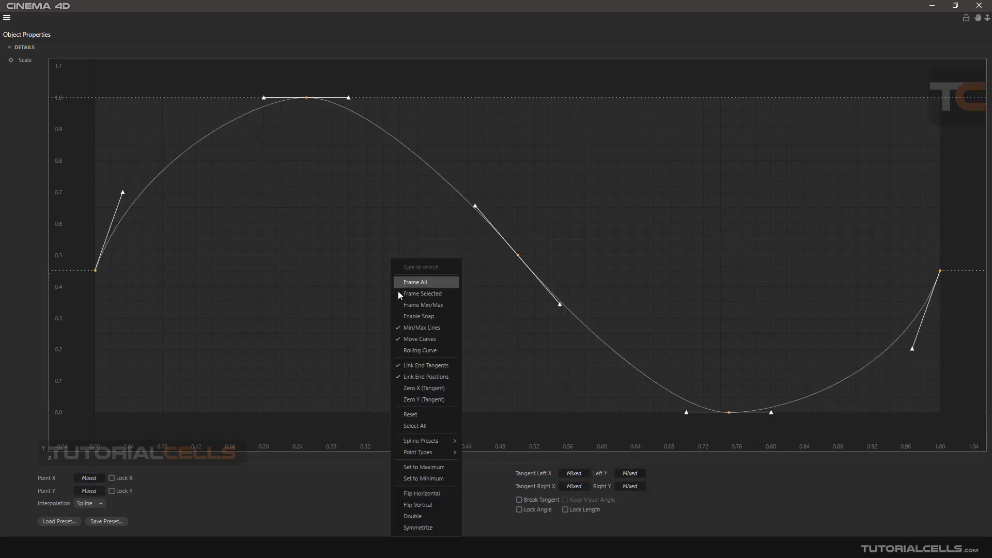
left_click(419, 500)
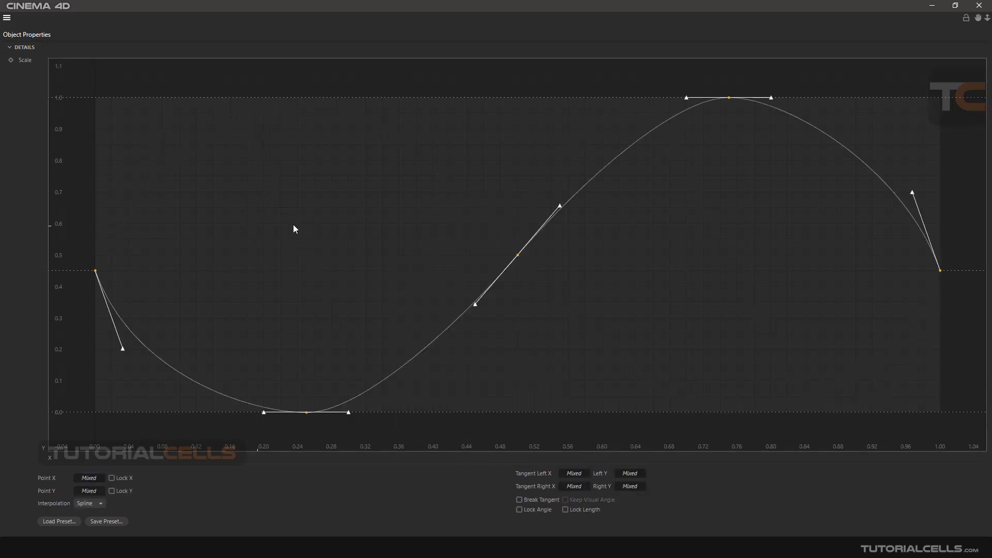
right_click(333, 207)
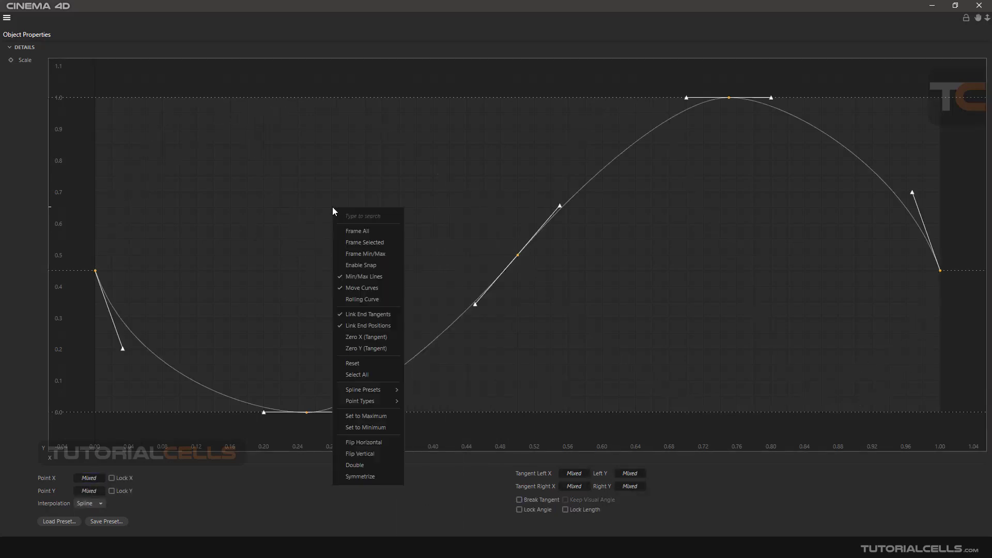
left_click(376, 453)
- Symmetrize the selected Scale curve and look through the available point types
right_click(363, 240)
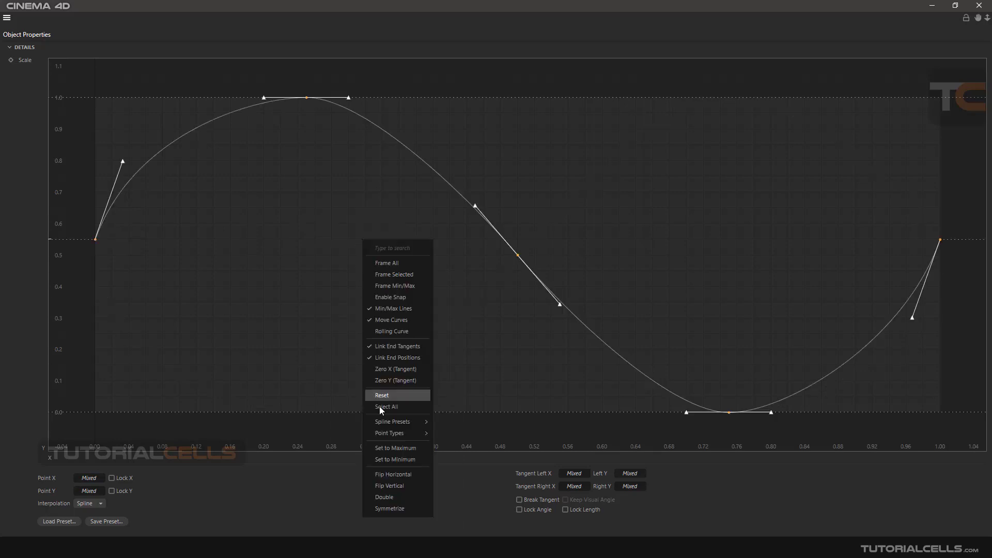
left_click(412, 509)
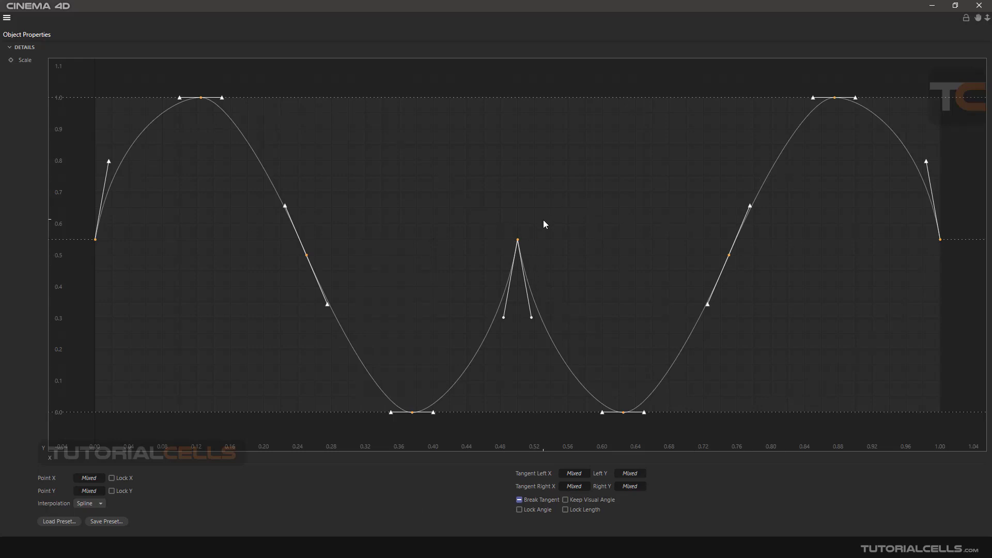
right_click(569, 197)
mouse_move(610, 392)
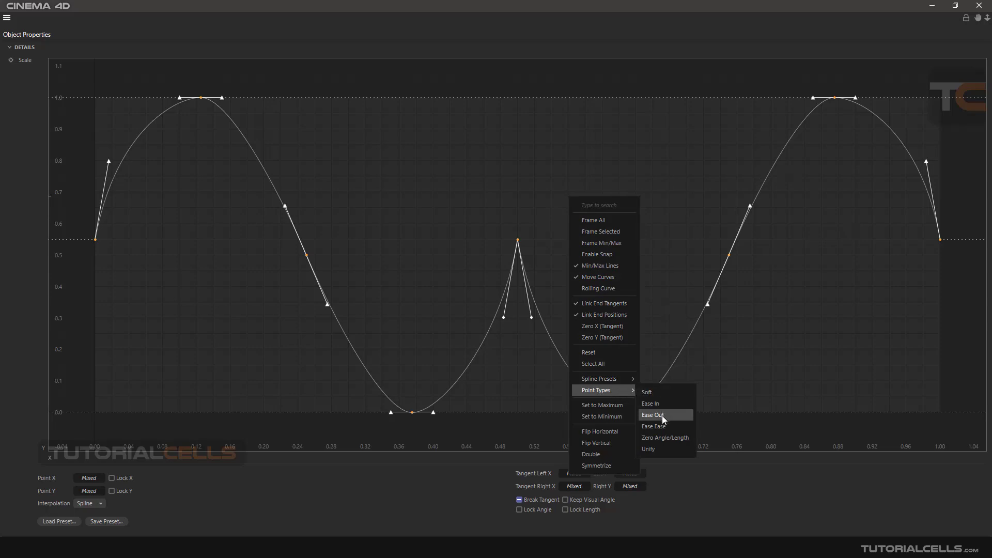
left_click(647, 448)
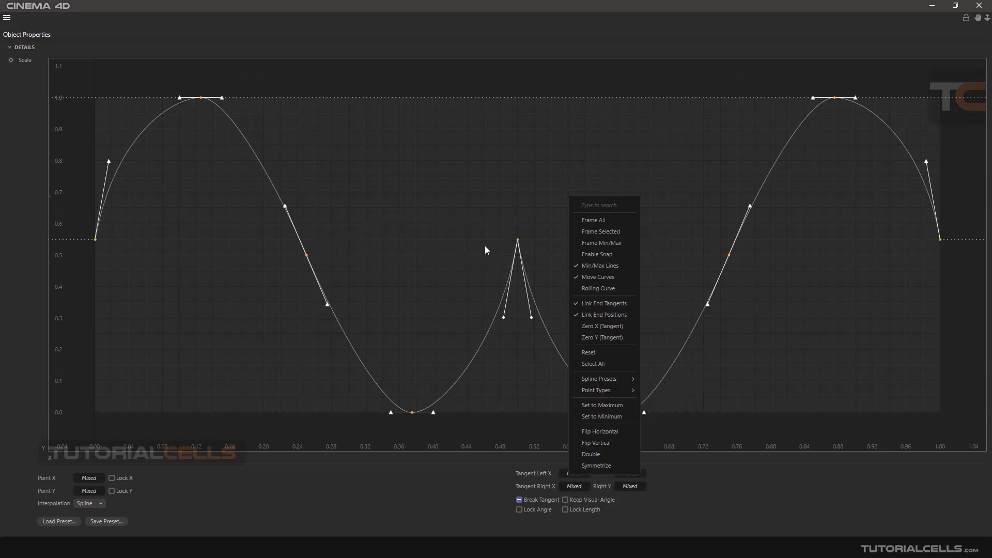
mouse_move(623, 381)
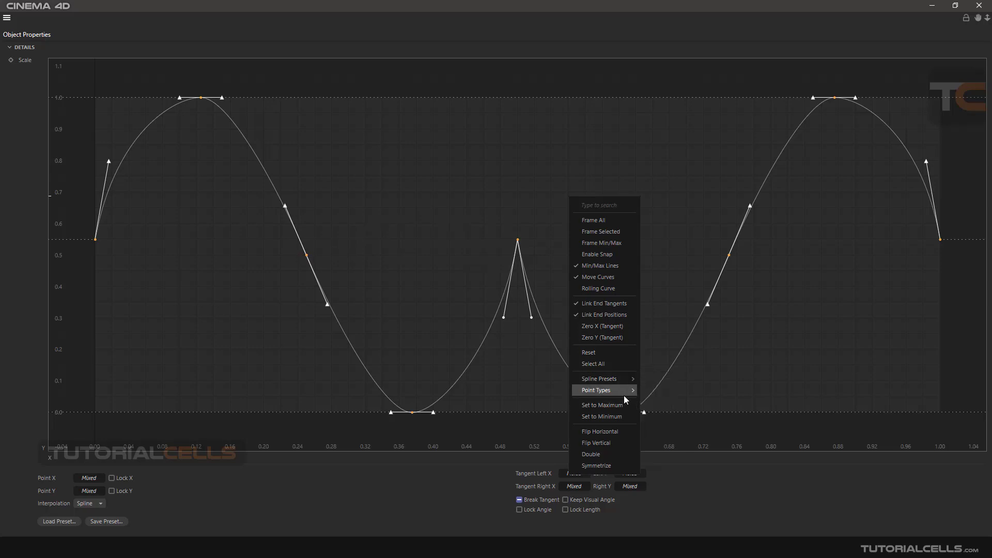
- Select only the middle peak point and move its left tangent to about X -0.04, Y -0.06
left_click(532, 318)
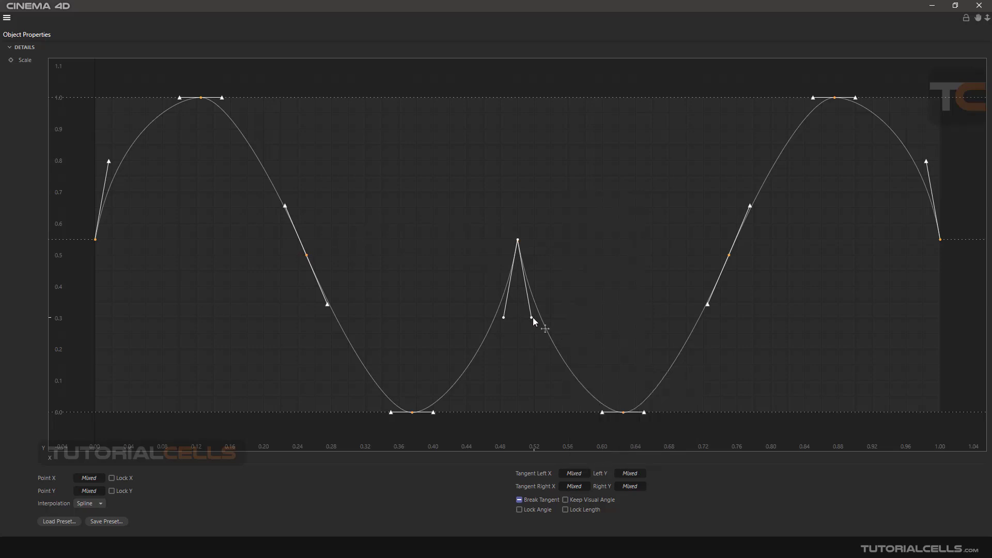
mouse_move(532, 318)
left_mouse_down()
mouse_move(568, 303)
mouse_move(551, 316)
mouse_move(532, 310)
left_mouse_up()
left_click(507, 276)
left_click(518, 241)
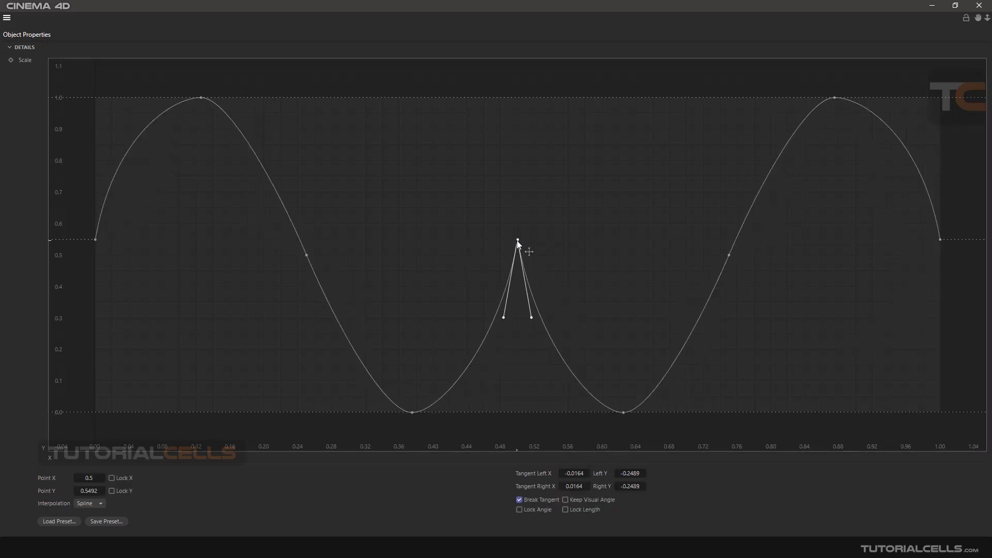
left_click_drag(504, 316, 487, 257)
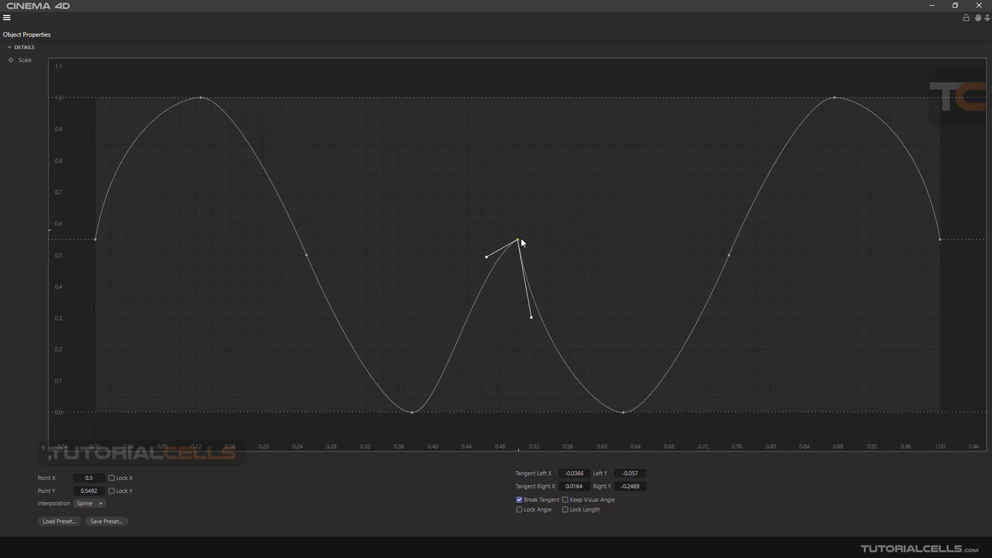
- Apply the Unify point type to the middle point, then try its left tangent at about X -0.07, Y 0.07 and undo that move
right_click(554, 242)
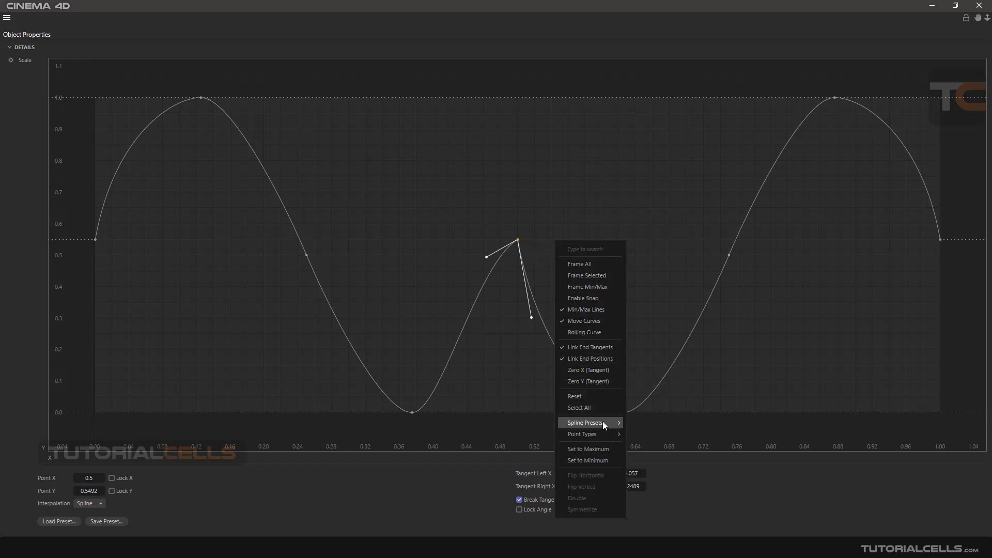
mouse_move(607, 432)
left_click(647, 490)
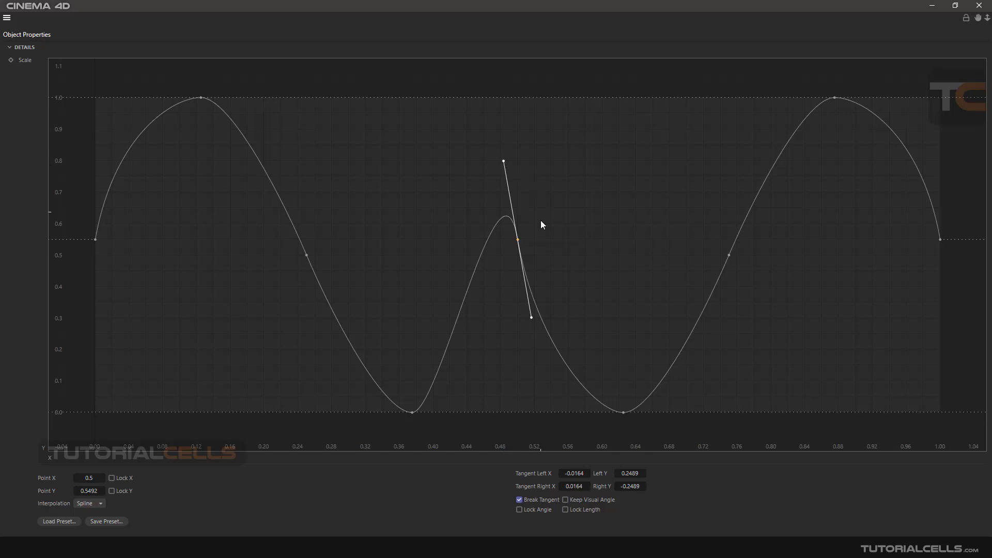
left_click_drag(501, 161, 460, 216)
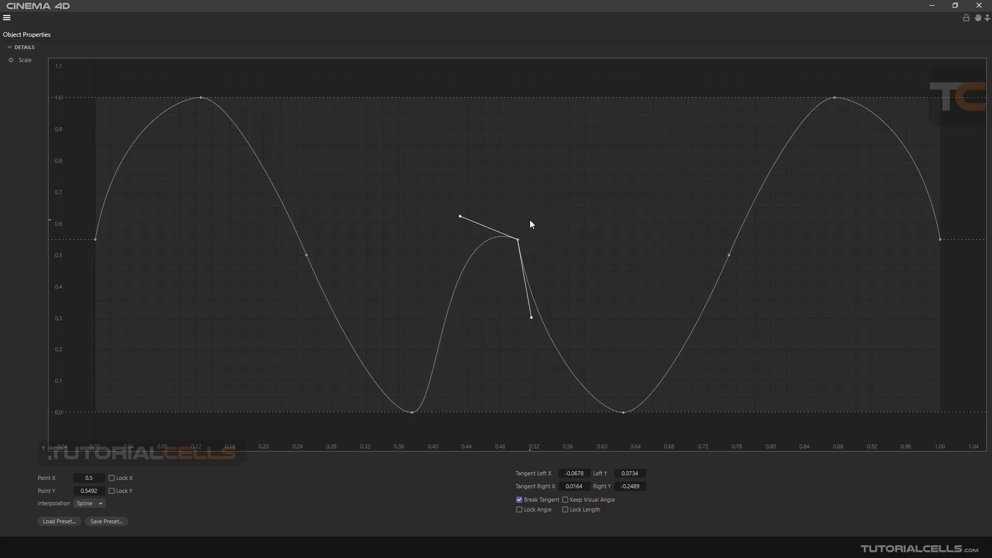
key("ctrl+z")
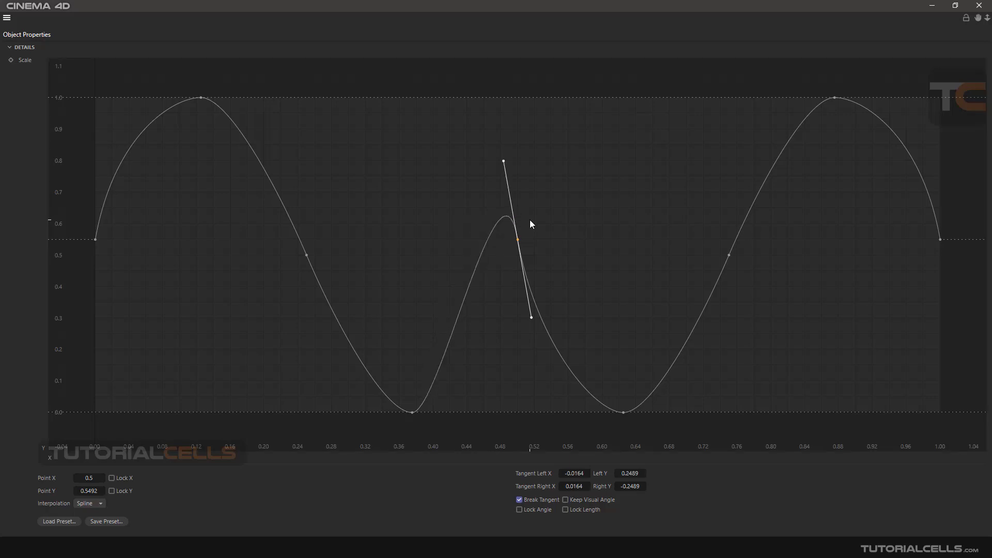
- Apply the Linear spline preset to the Scale curve and add a point positioned at about X 0.25, Y 0.67
right_click(530, 220)
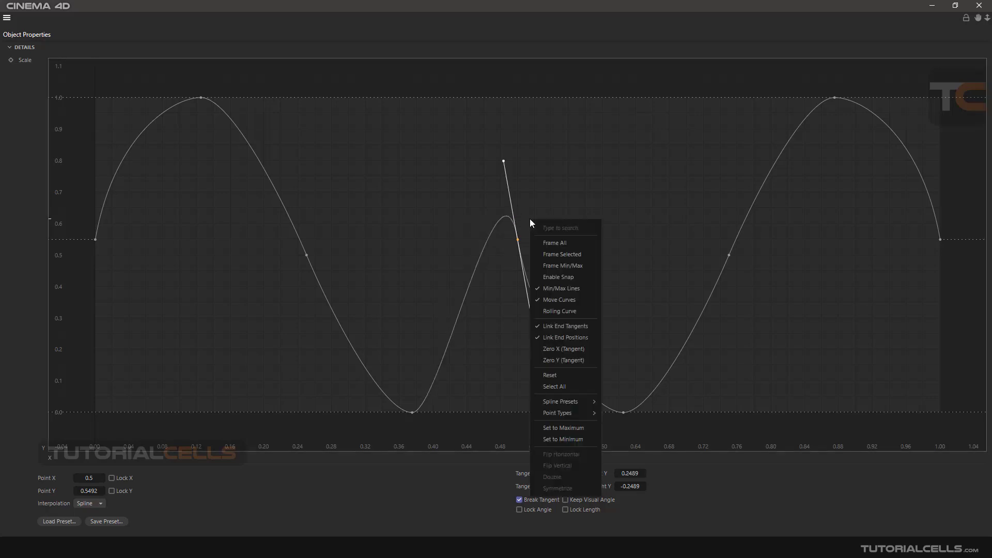
mouse_move(566, 402)
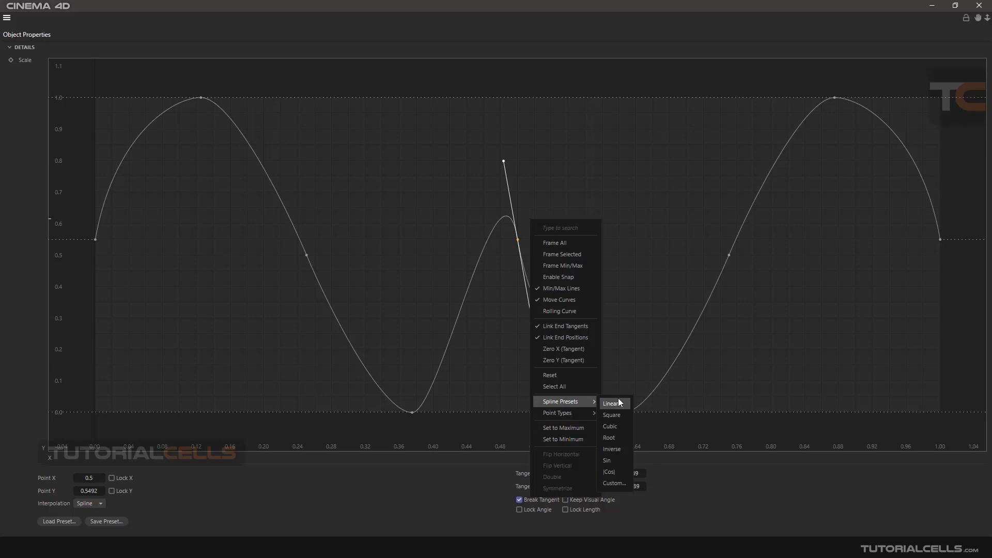
left_click(616, 402)
left_click(461, 276)
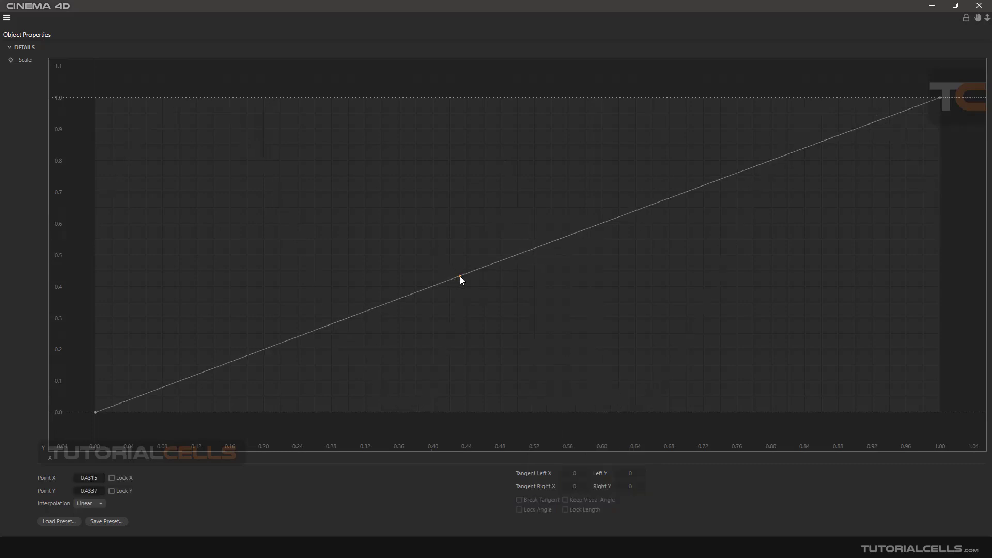
left_click_drag(461, 275, 306, 201)
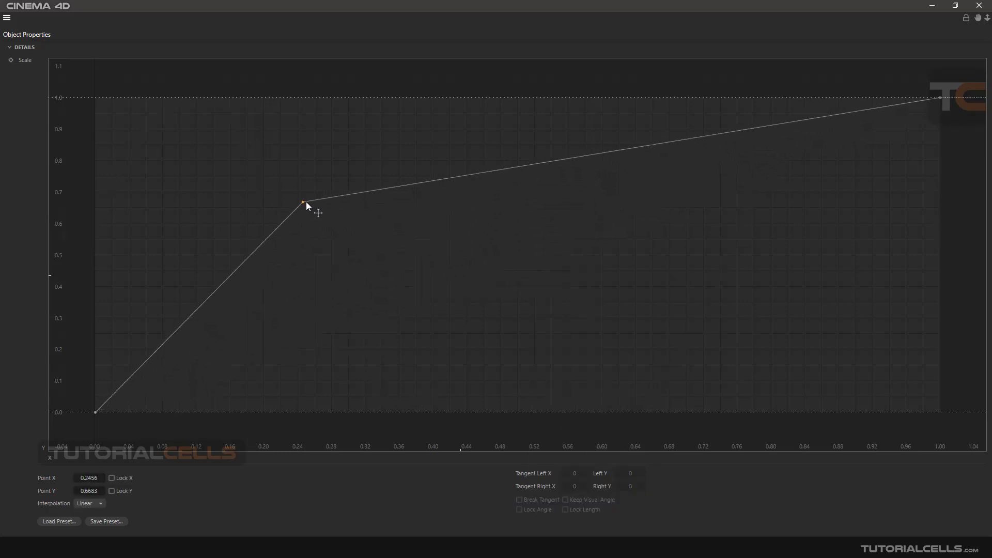
- Apply the Soft point type to the added point on the linear curve
right_click(351, 217)
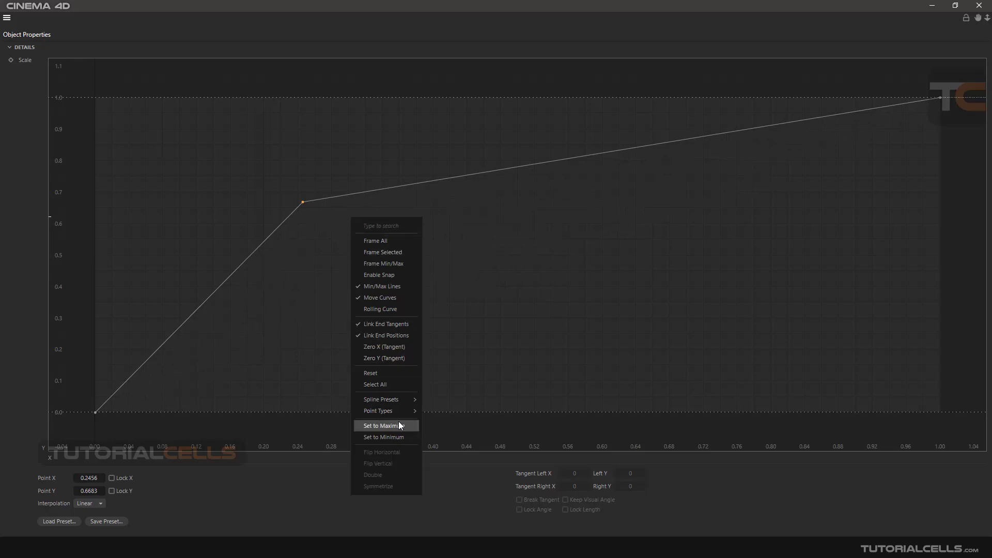
mouse_move(397, 414)
left_click(427, 412)
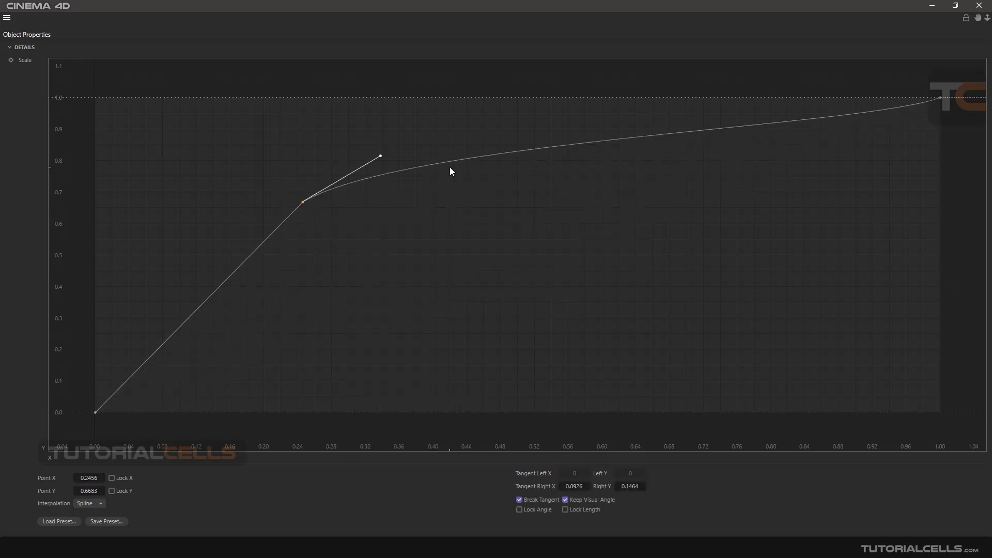
- Replace the added point's Soft type with Ease In and move the point to about X 0.24, Y 0.73
key("ctrl+z")
right_click(436, 198)
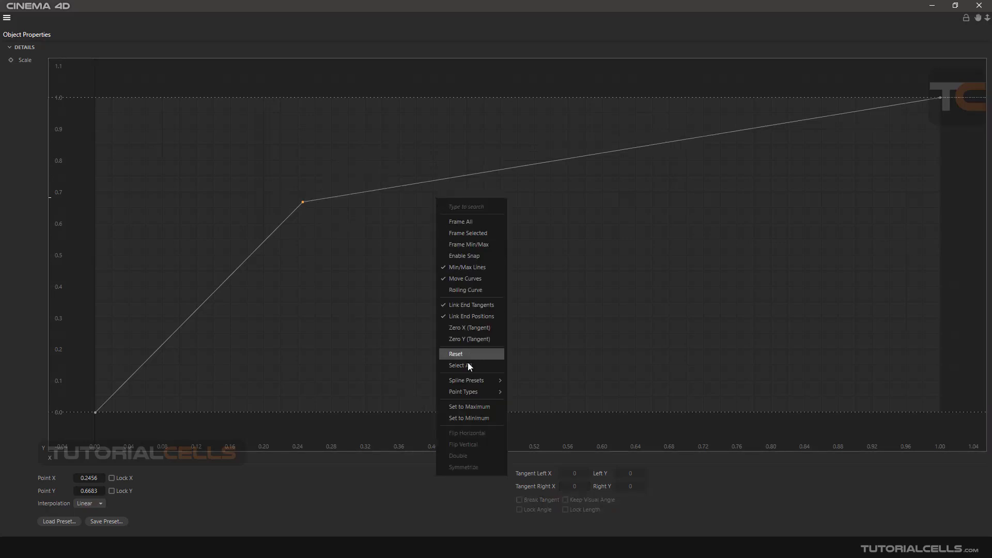
mouse_move(477, 387)
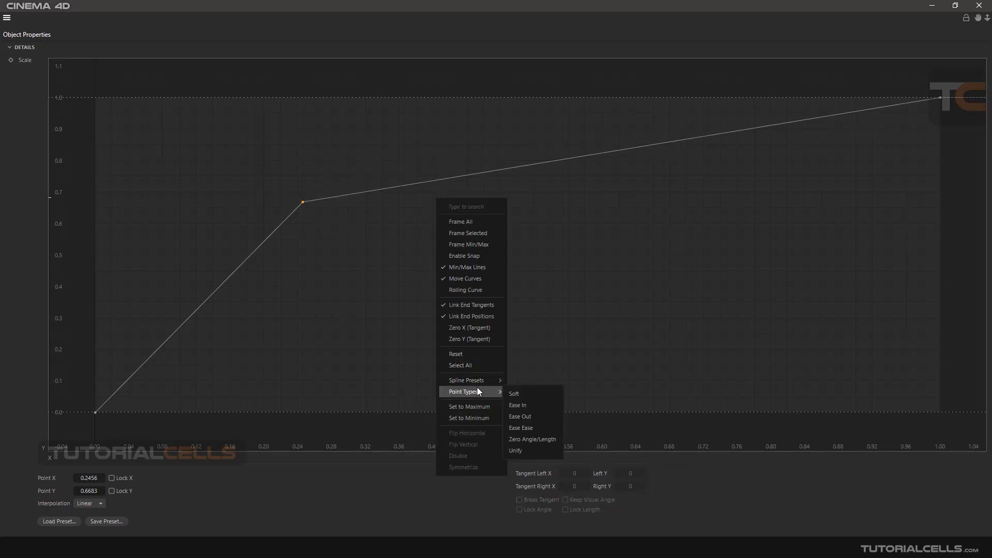
left_click(516, 407)
left_click_drag(305, 203, 309, 207)
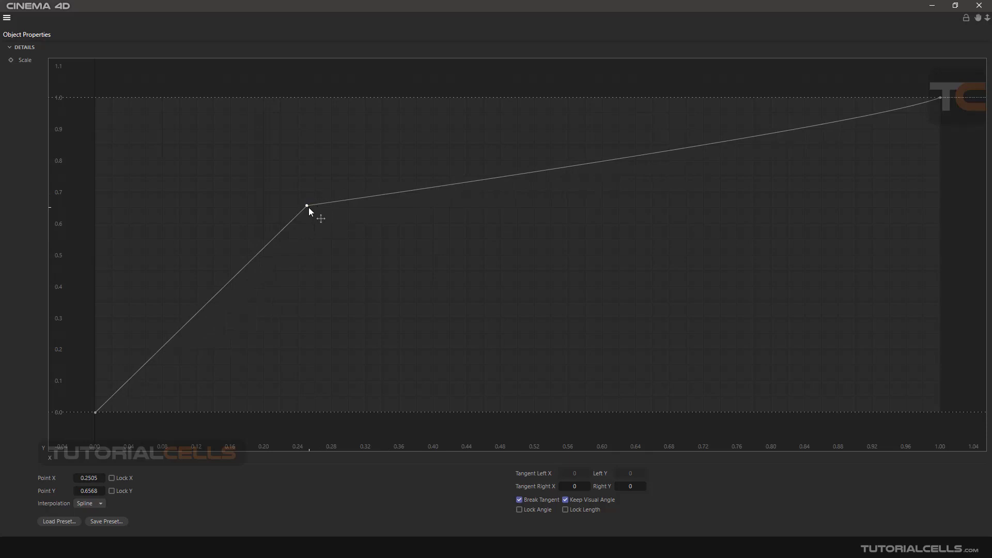
left_click_drag(308, 207, 297, 181)
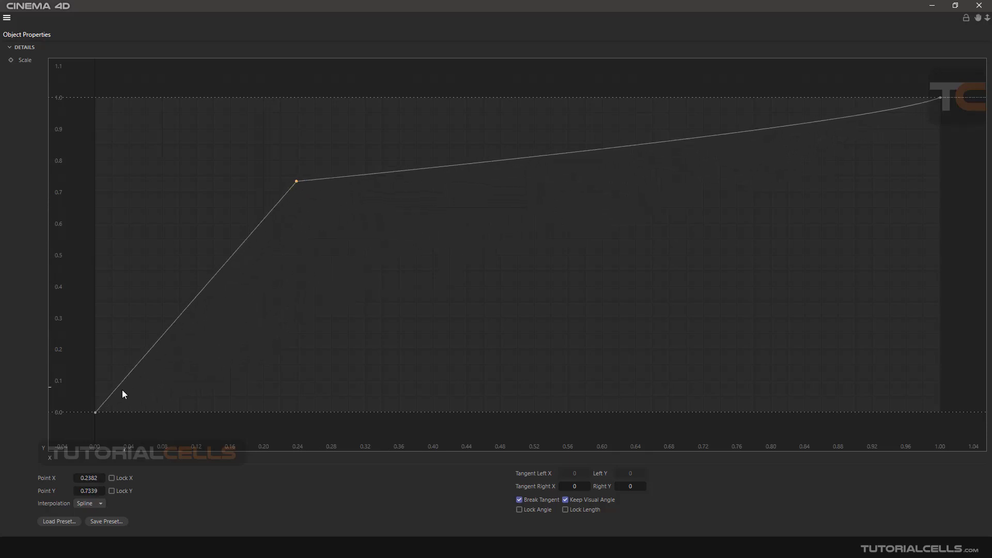
- Apply the Ease Out point type to the start point of the Scale curve
left_click(96, 413)
right_click(96, 413)
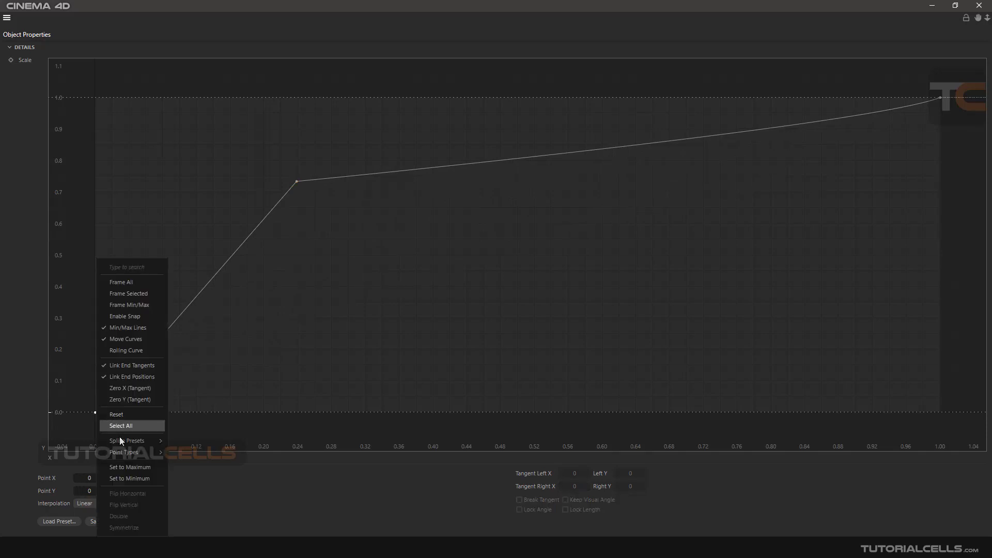
mouse_move(126, 454)
left_click(178, 474)
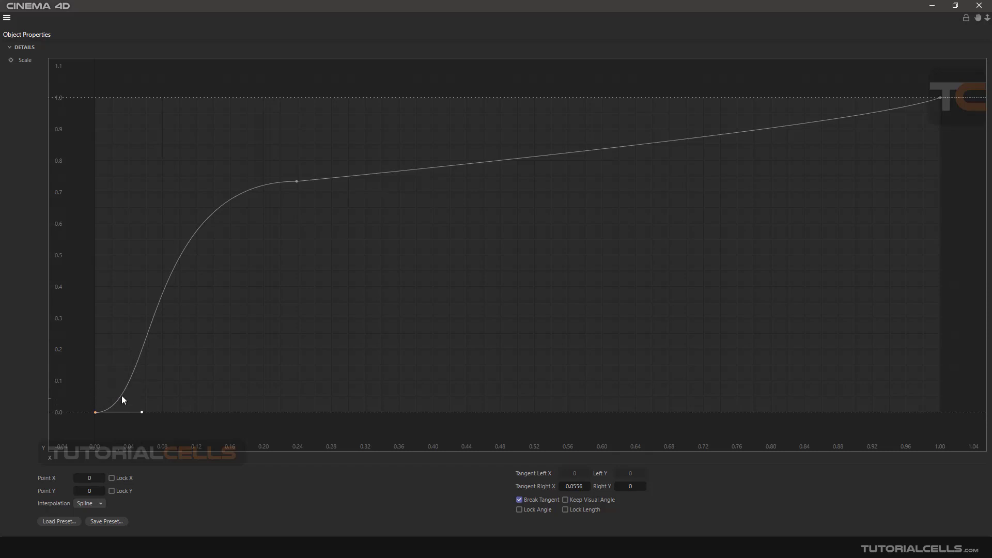
- Move the middle point's left tangent to about X -0.11, Y -0.05 and set the point's interpolation to Linear
left_click(297, 182)
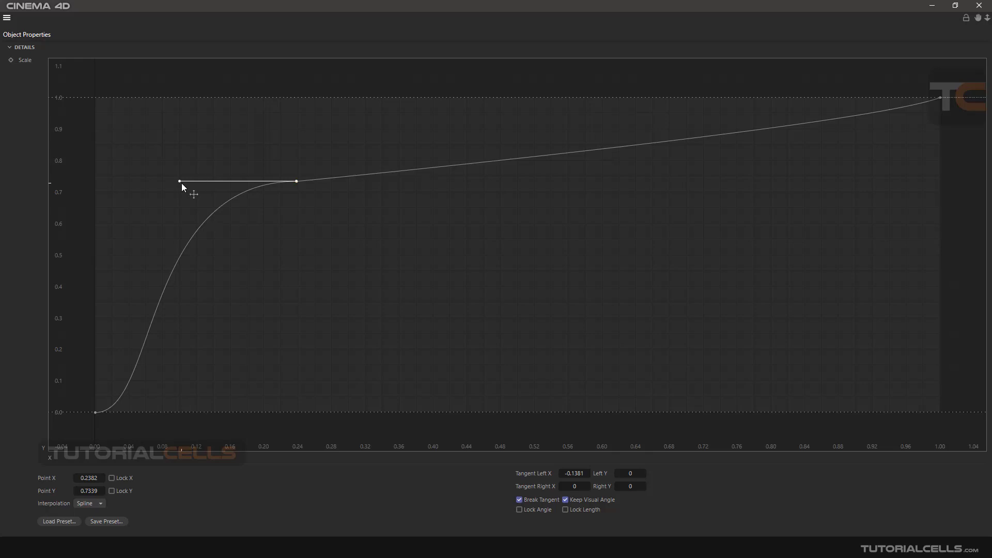
left_click_drag(182, 185, 204, 197)
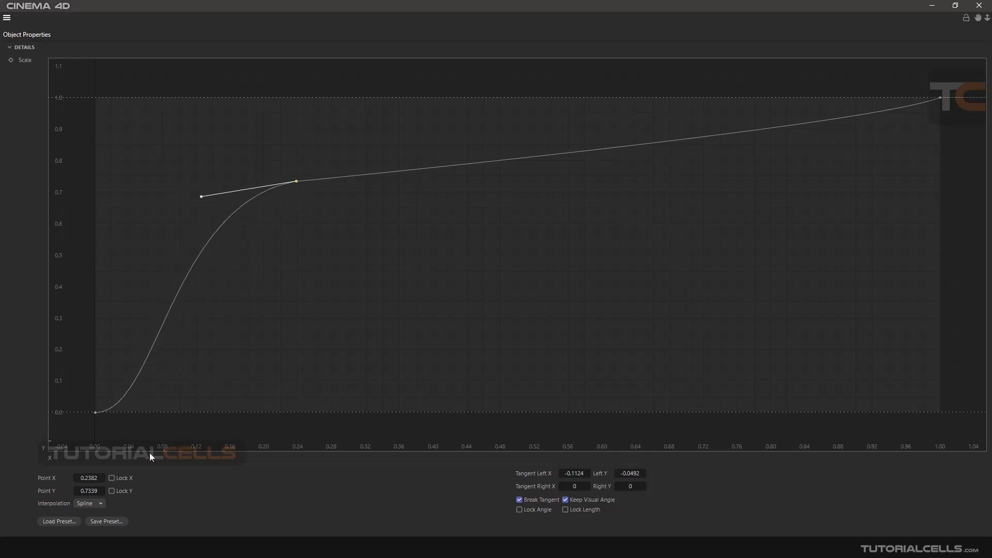
left_click(101, 504)
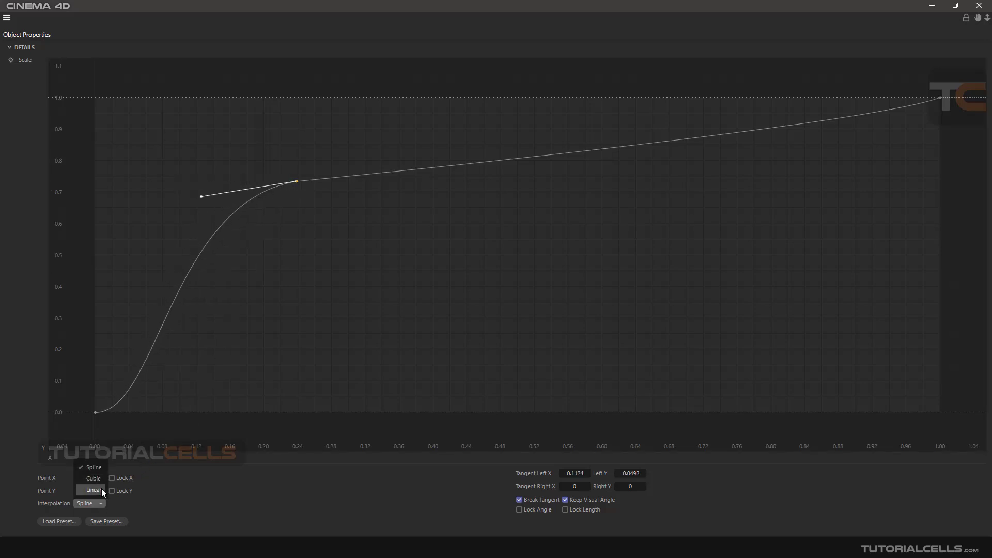
left_click(94, 490)
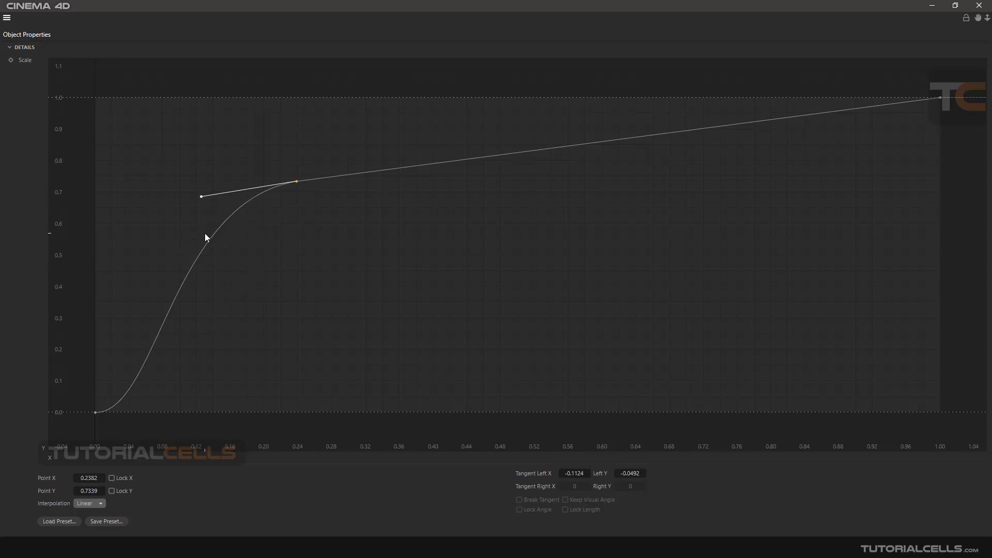
- Apply the Ease In point type to the middle point, followed by the Ease Ease point type
right_click(297, 183)
mouse_move(340, 376)
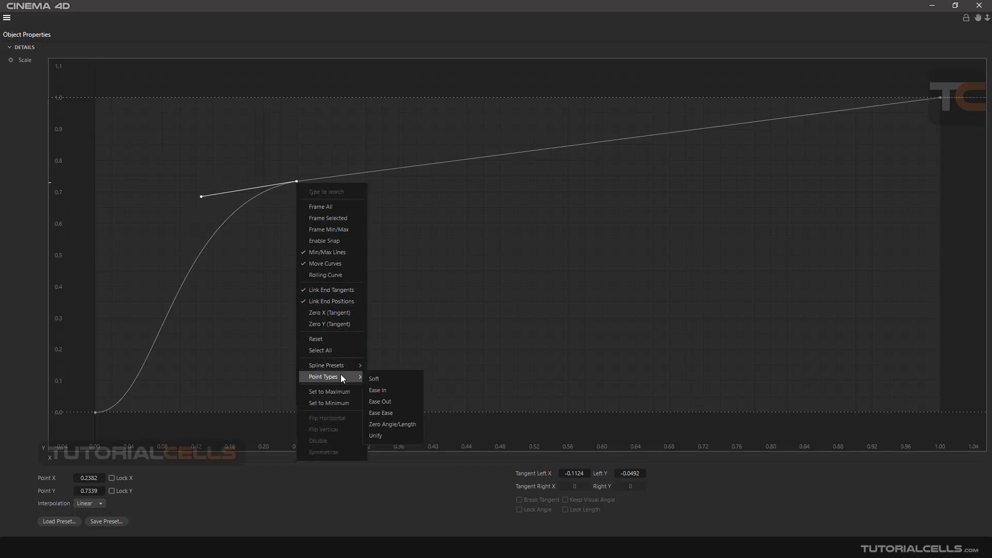
left_click(386, 391)
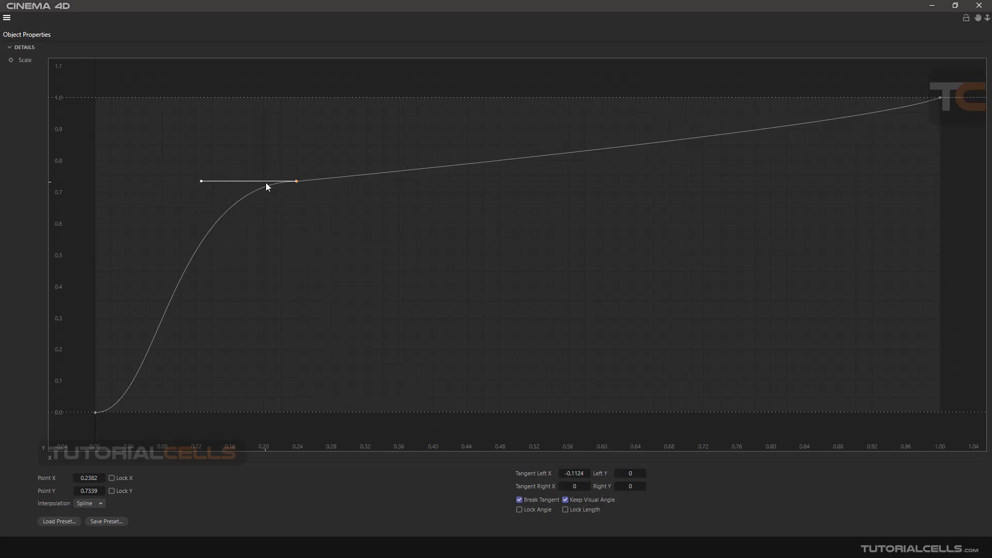
right_click(312, 190)
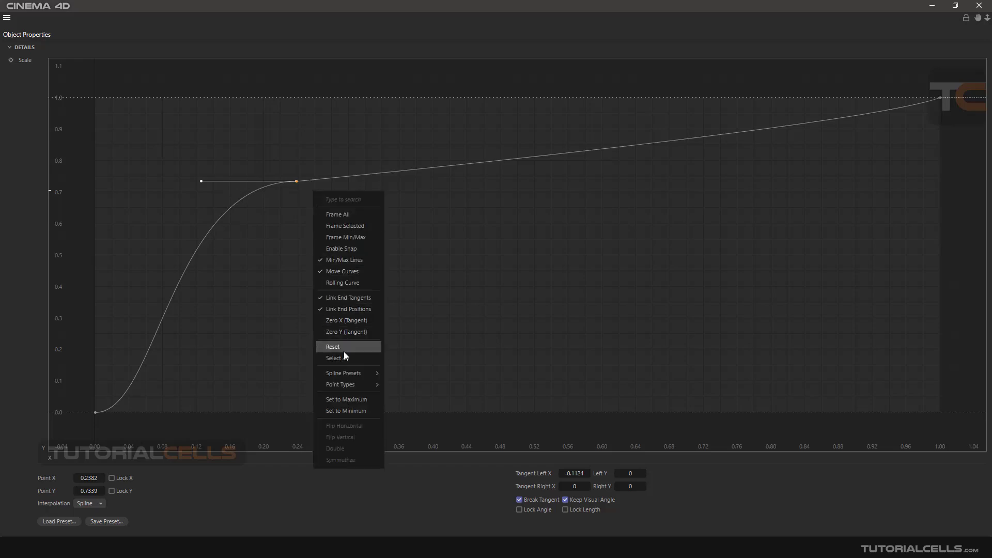
mouse_move(352, 385)
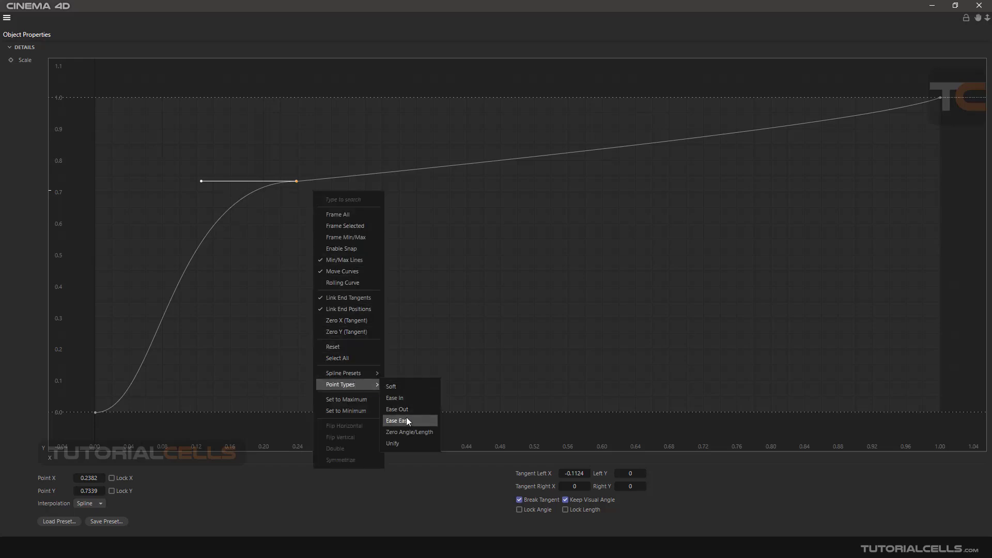
left_click(423, 421)
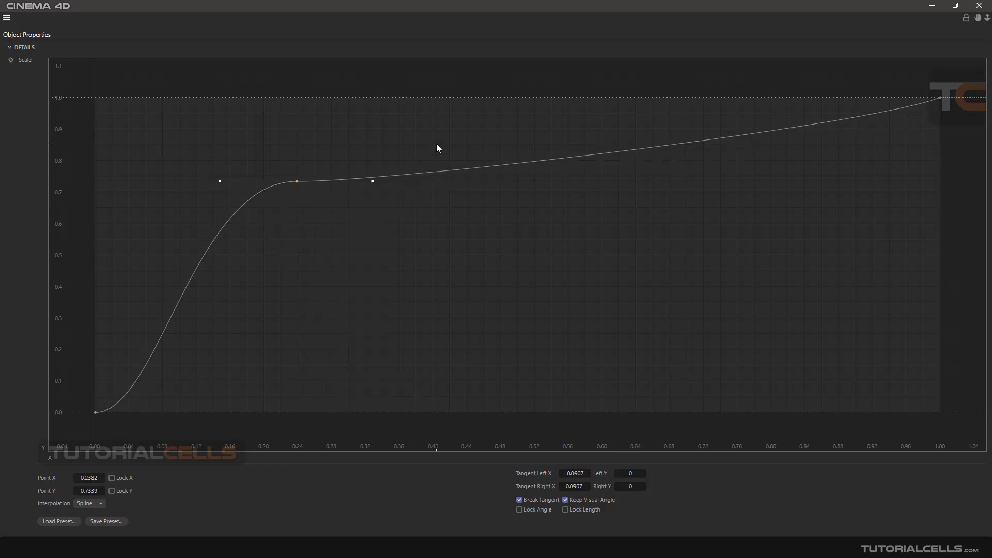
- Apply the Zero Angle/Length point type to the middle point of the curve
right_click(321, 204)
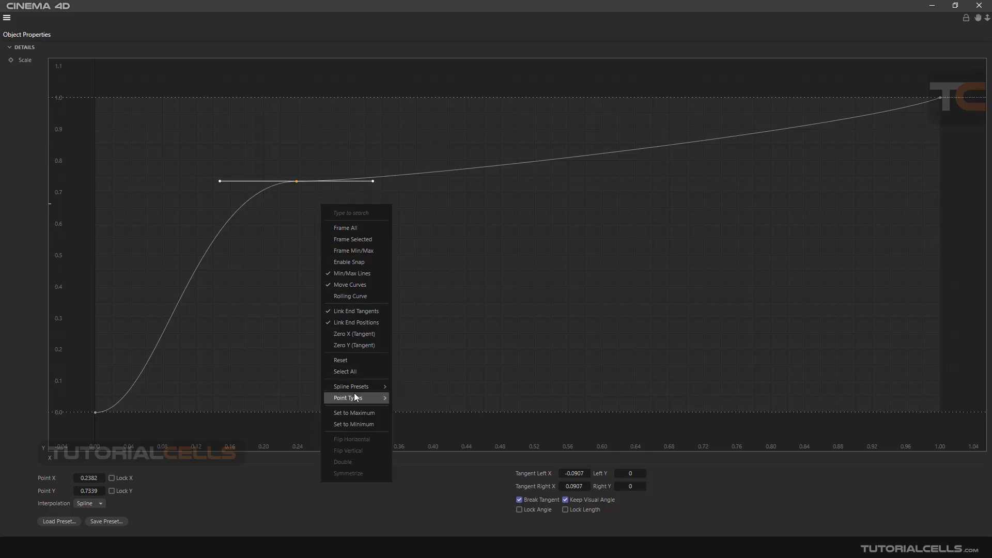
mouse_move(354, 395)
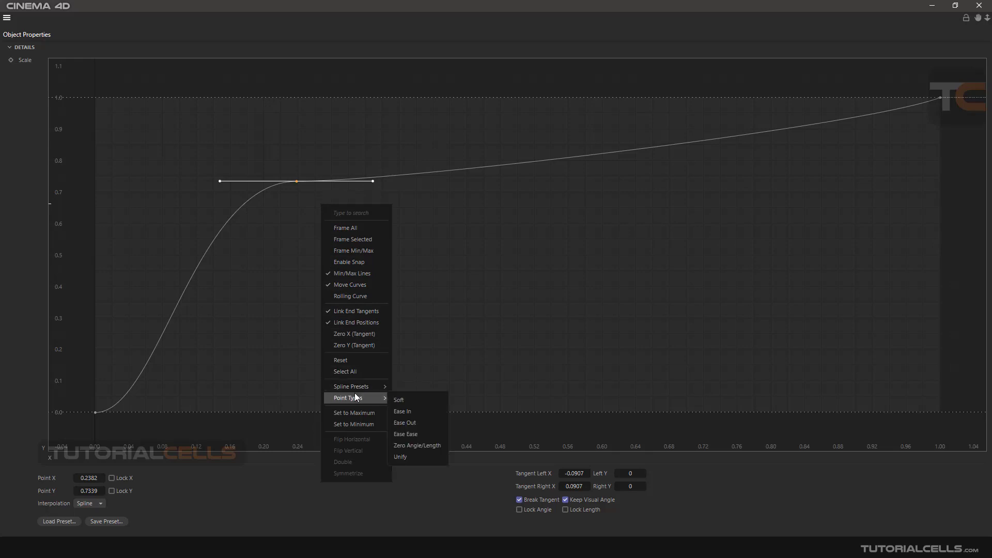
left_click(434, 447)
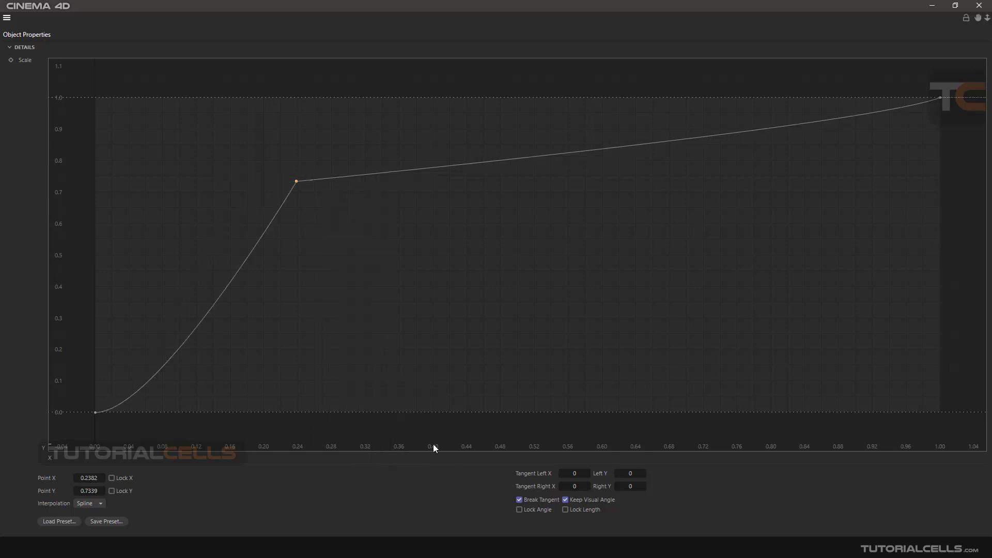
- Apply the Unify point type to the middle point and move the point to about X 0.25, Y 0.73
right_click(352, 211)
mouse_move(398, 408)
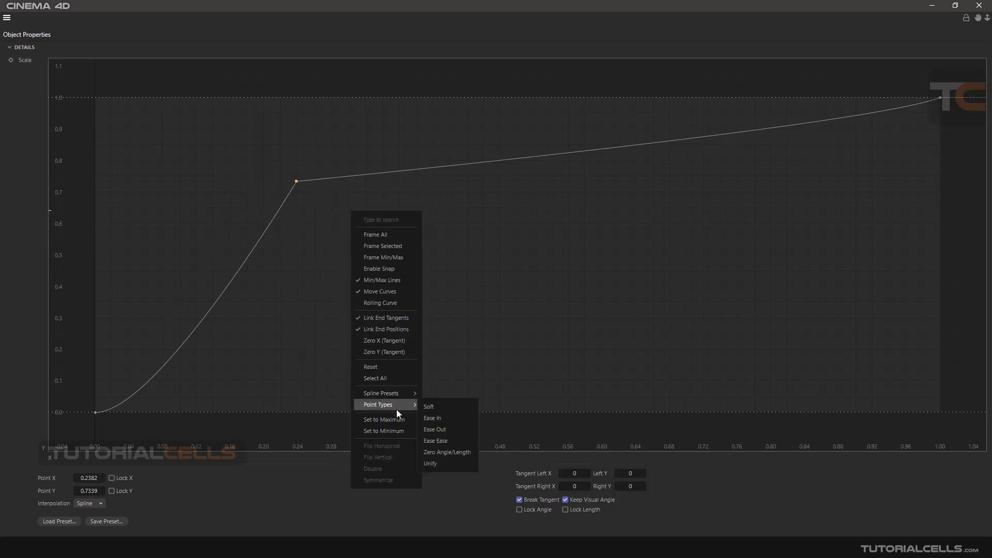
left_click(446, 464)
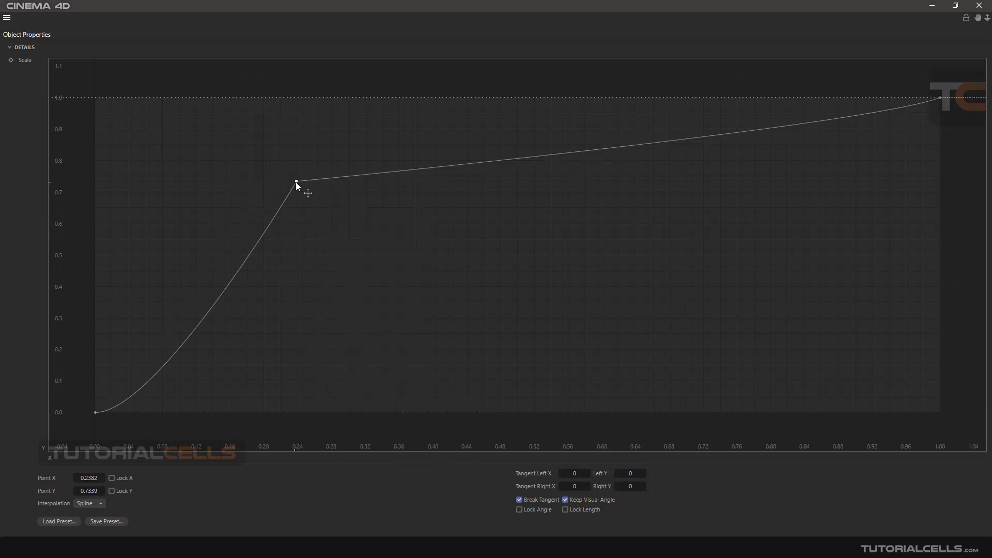
left_click_drag(296, 182, 304, 183)
left_click(101, 504)
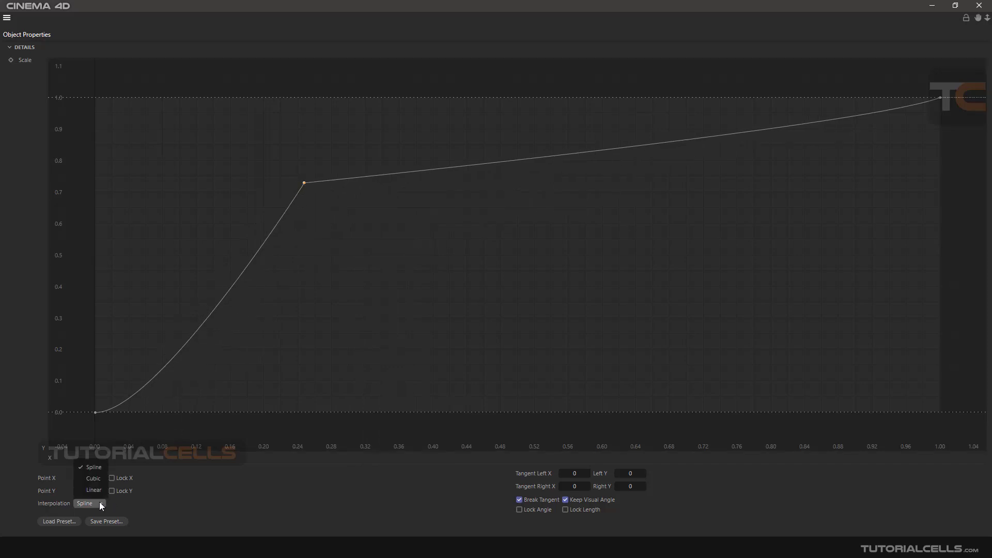
left_click(305, 184)
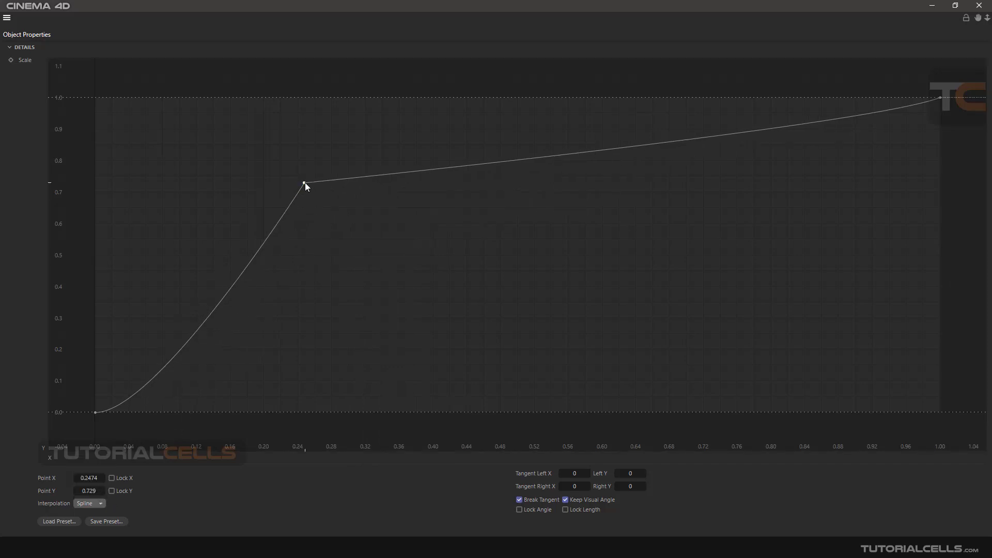
- Apply the Ease Ease point type to the middle point and move its left tangent to about X -0.03, Y -0.26
right_click(305, 184)
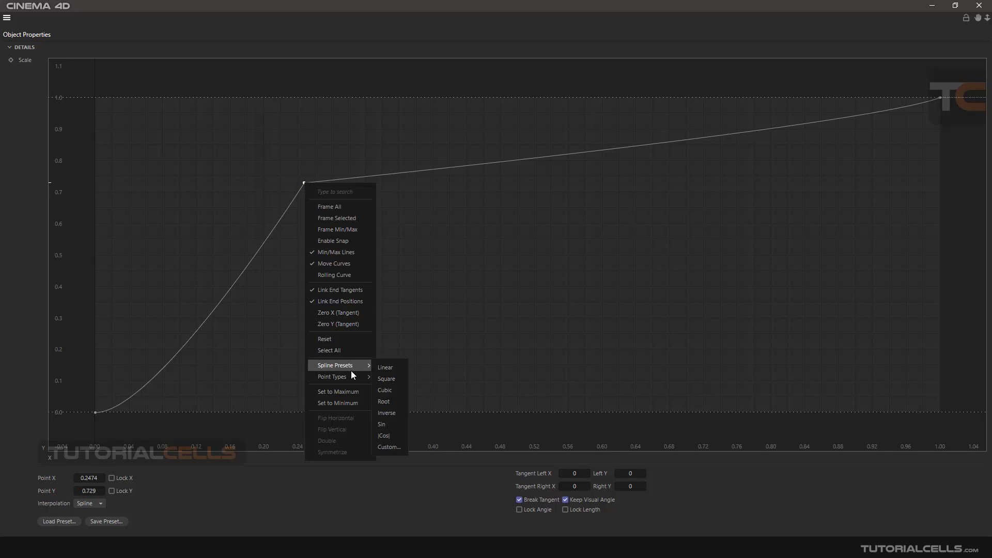
mouse_move(356, 377)
left_click(384, 411)
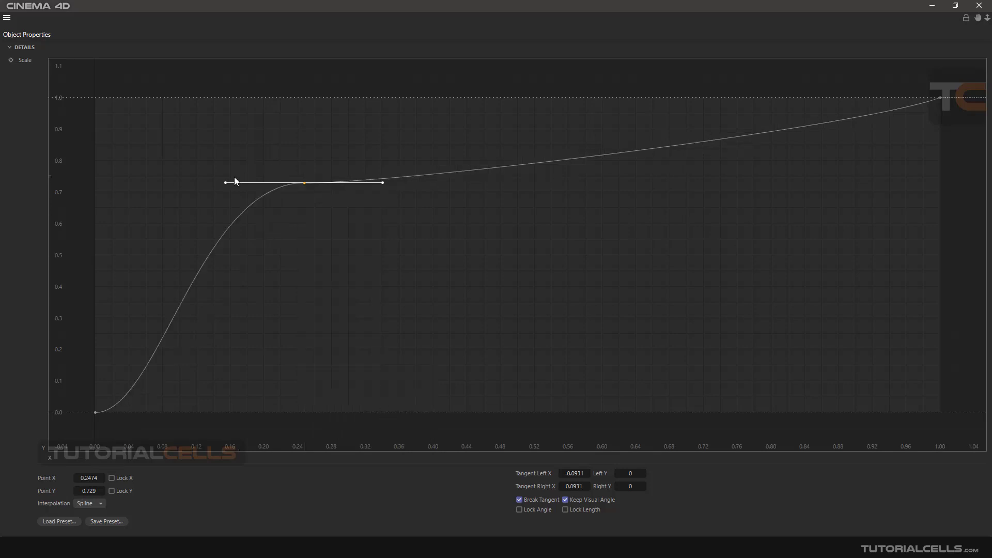
left_click_drag(234, 177, 281, 263)
- Try the Zero Angle/Length point type on the middle point and undo it
right_click(402, 277)
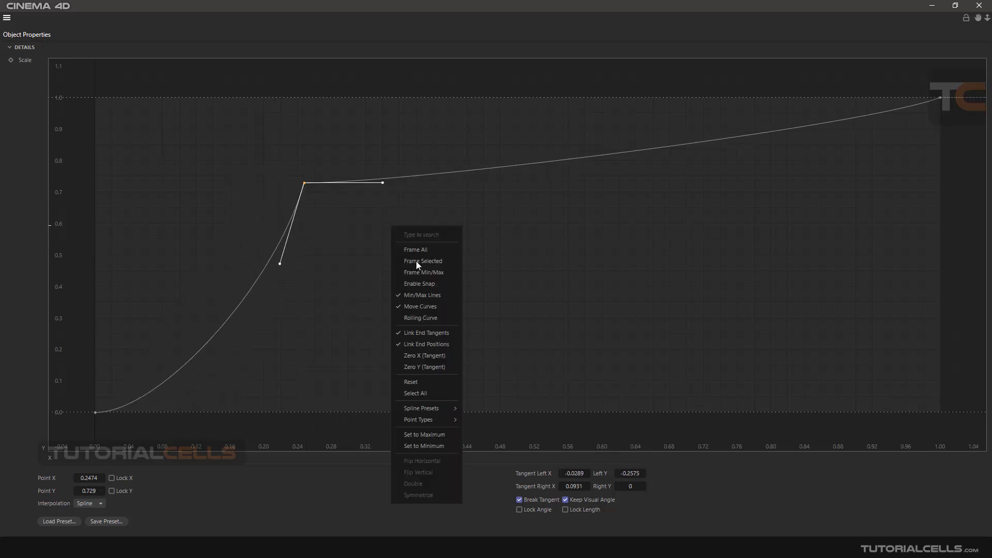
mouse_move(450, 418)
left_click(477, 472)
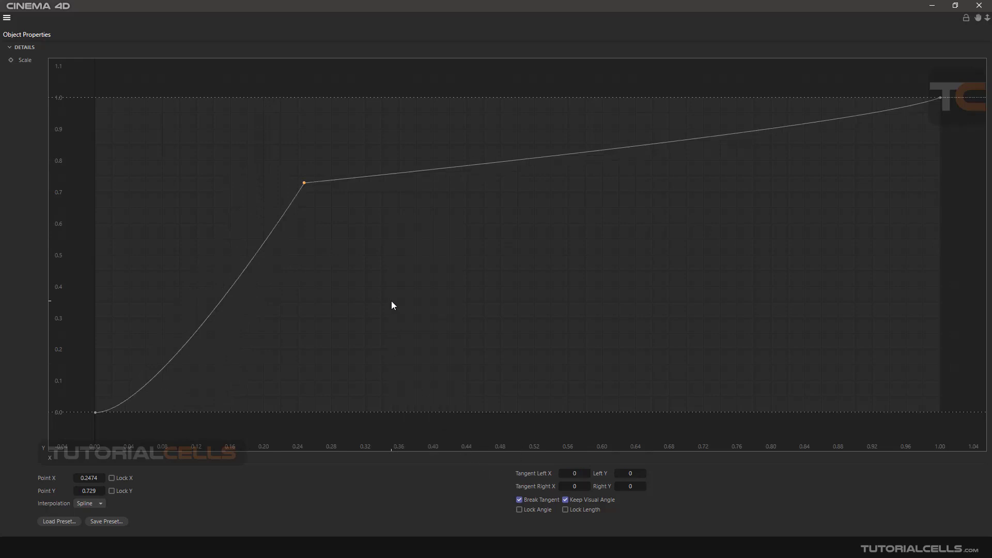
key("ctrl+z")
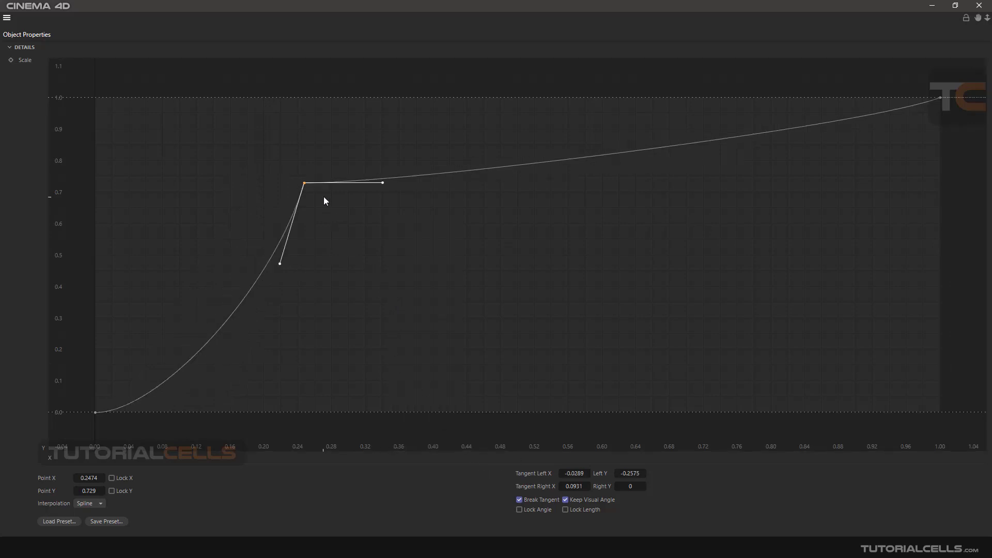
- Set the middle point to the curve's maximum, followed by its minimum
right_click(398, 230)
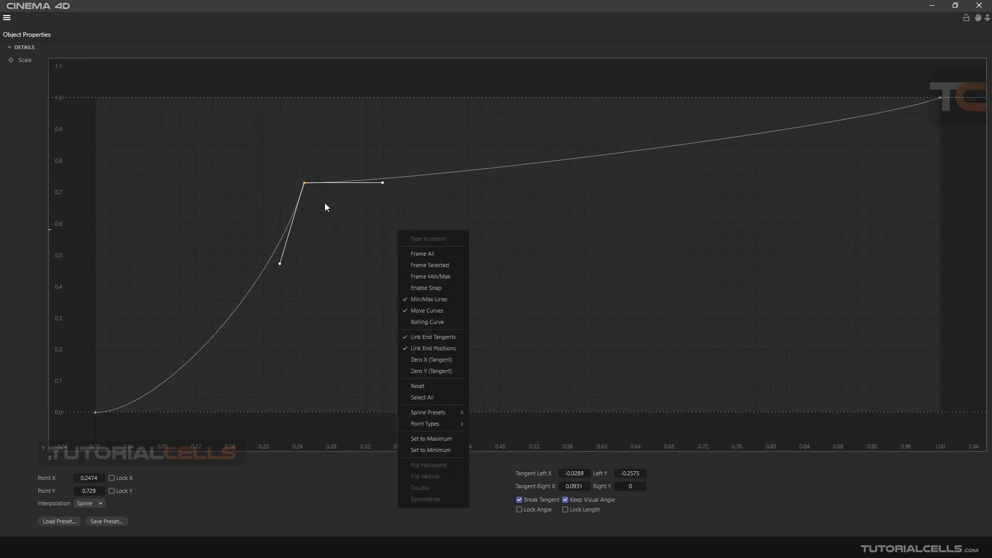
left_click(448, 440)
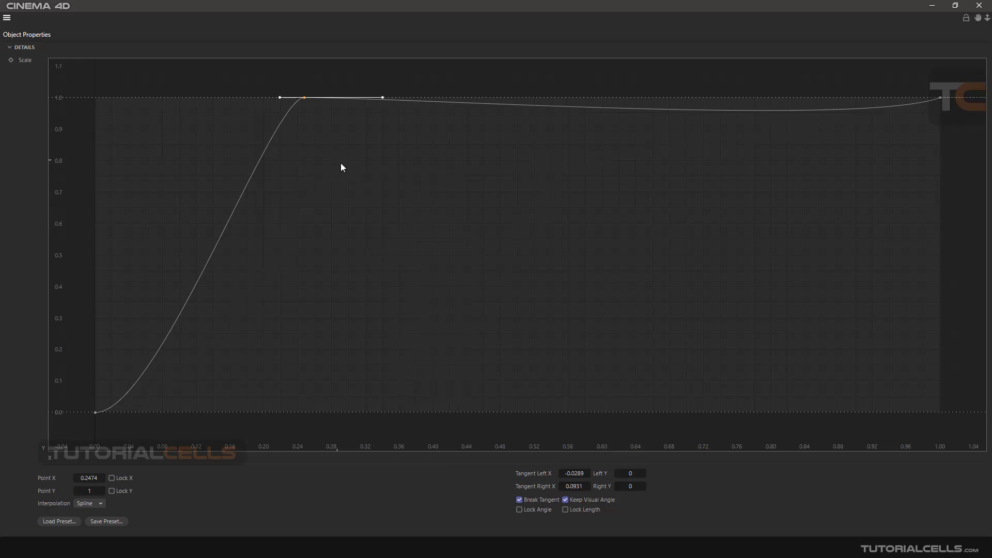
right_click(341, 167)
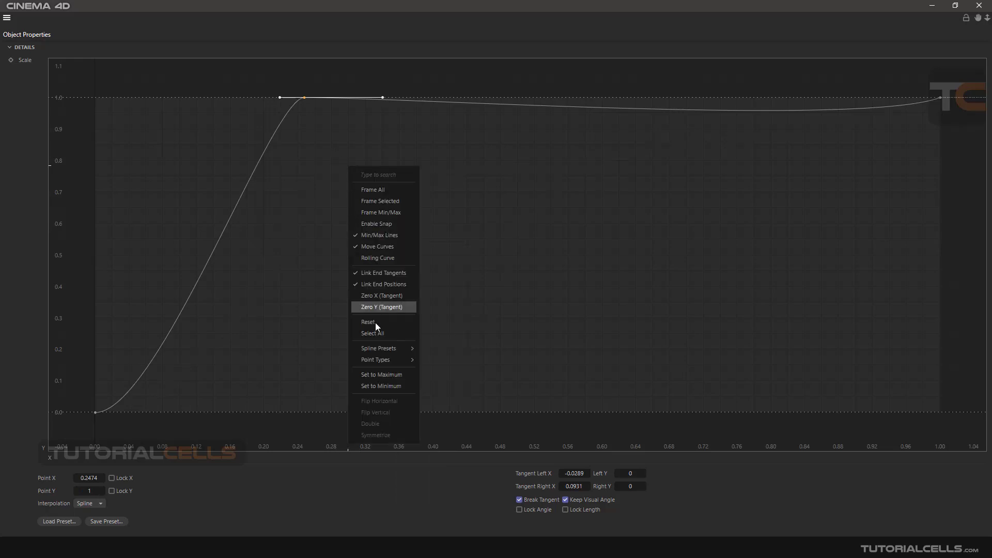
left_click(399, 385)
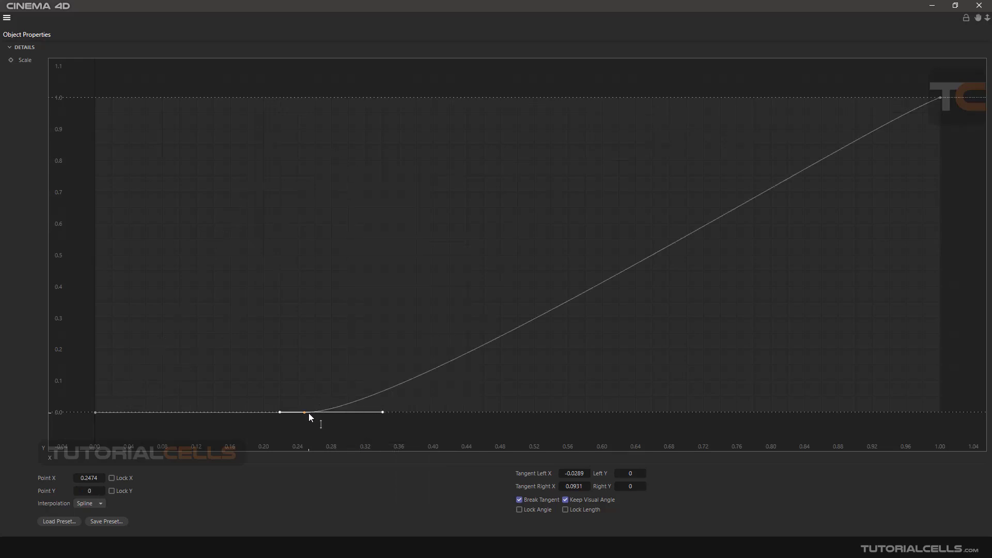
- Move the middle point up to about X 0.22, Y 0.55, then reset the whole Scale curve
left_click_drag(306, 412, 285, 237)
right_click(493, 246)
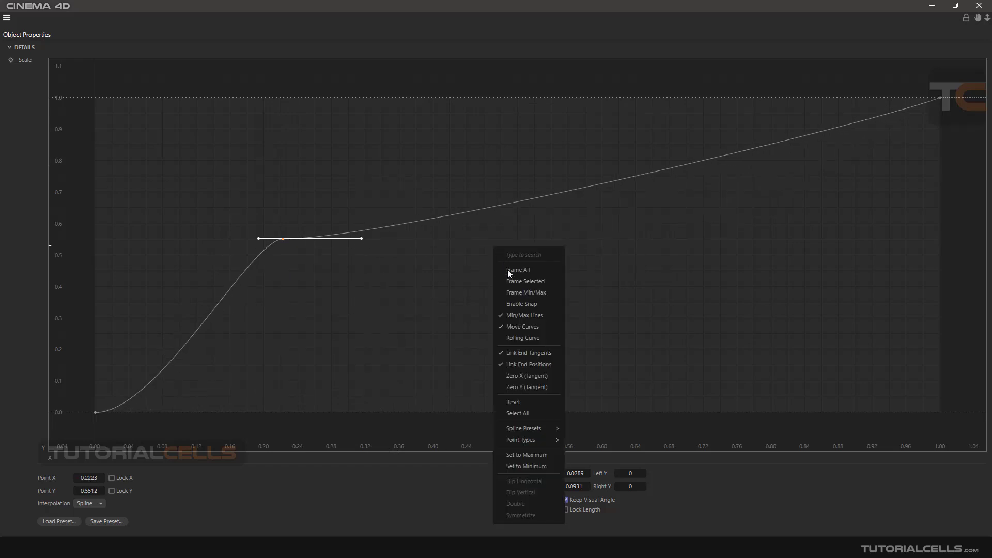
left_click(531, 401)
- Add a point to the reset Scale curve and position it at about X 0.39, Y 0.63
right_click(516, 315)
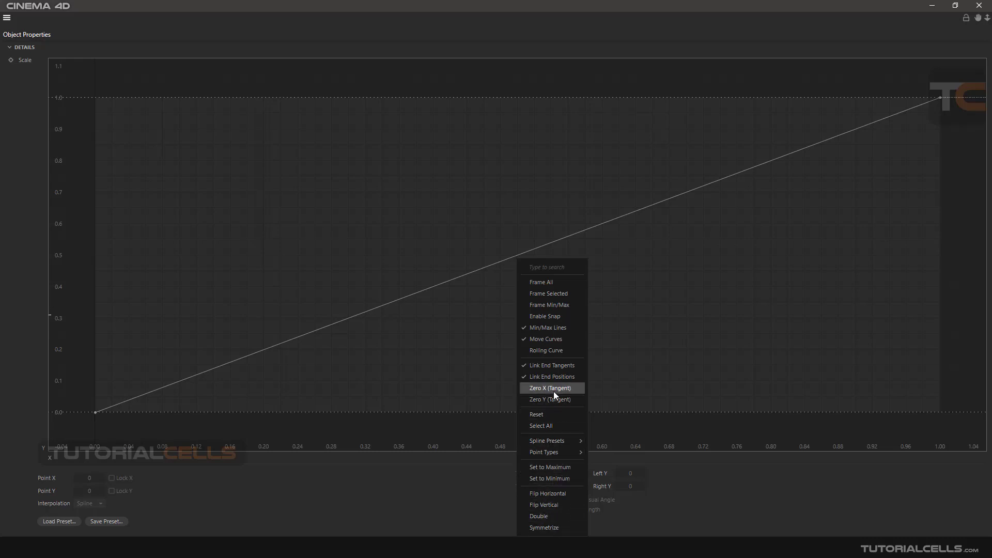
left_click(452, 281)
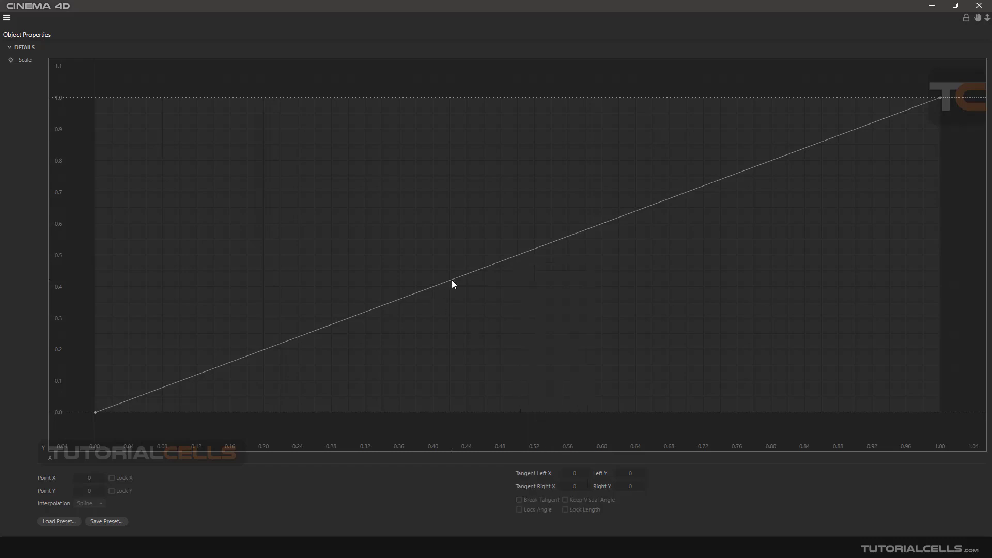
left_click_drag(475, 276, 428, 215)
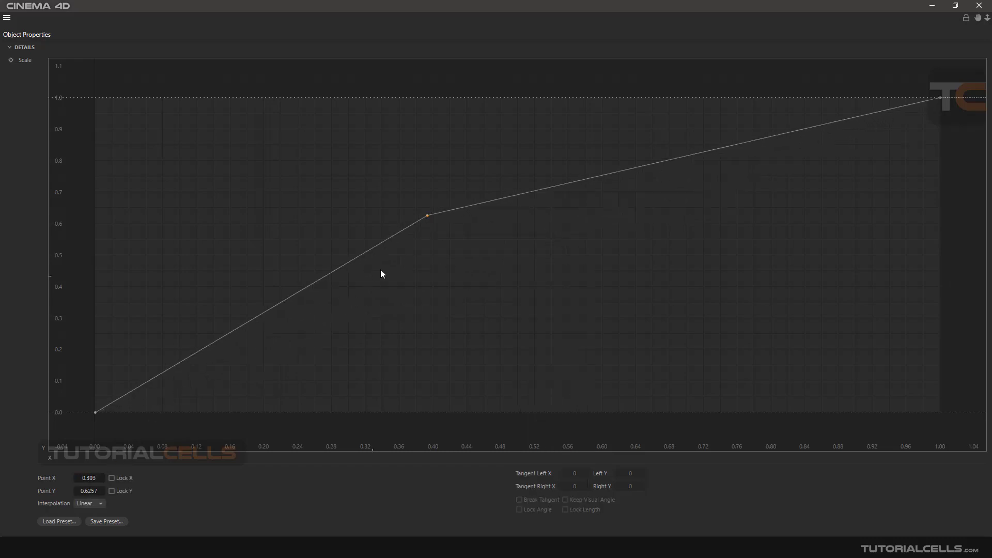
- Apply the Ease Out point type to the middle point and pull its right tangent to about X 0.13, Y -0.15
right_click(427, 247)
mouse_move(464, 442)
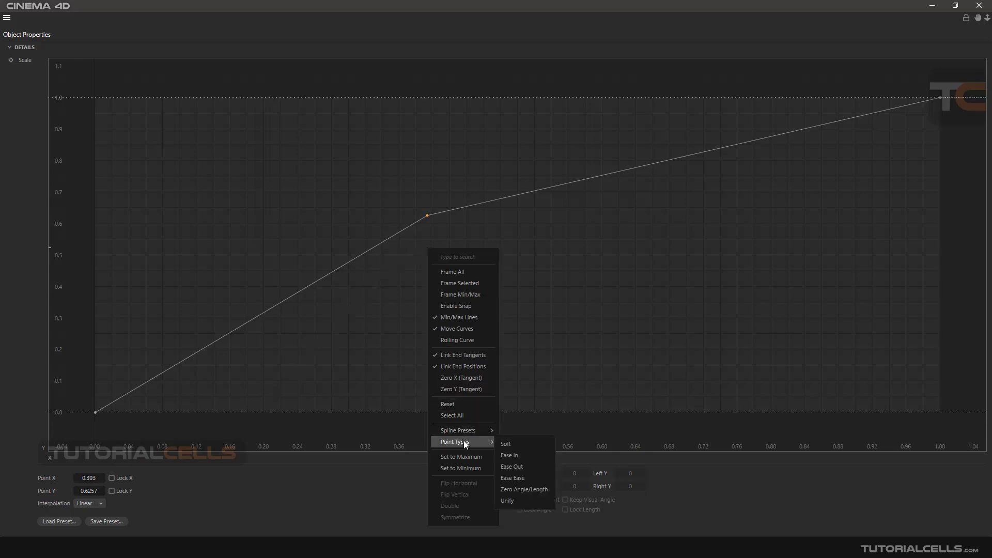
left_click(513, 468)
mouse_move(422, 217)
left_mouse_down()
mouse_move(411, 212)
mouse_move(422, 214)
left_mouse_up()
left_click_drag(521, 213, 529, 259)
- Try Zero X (Tangent) followed by Zero Y (Tangent) on the middle point, then undo both tangent changes
right_click(561, 286)
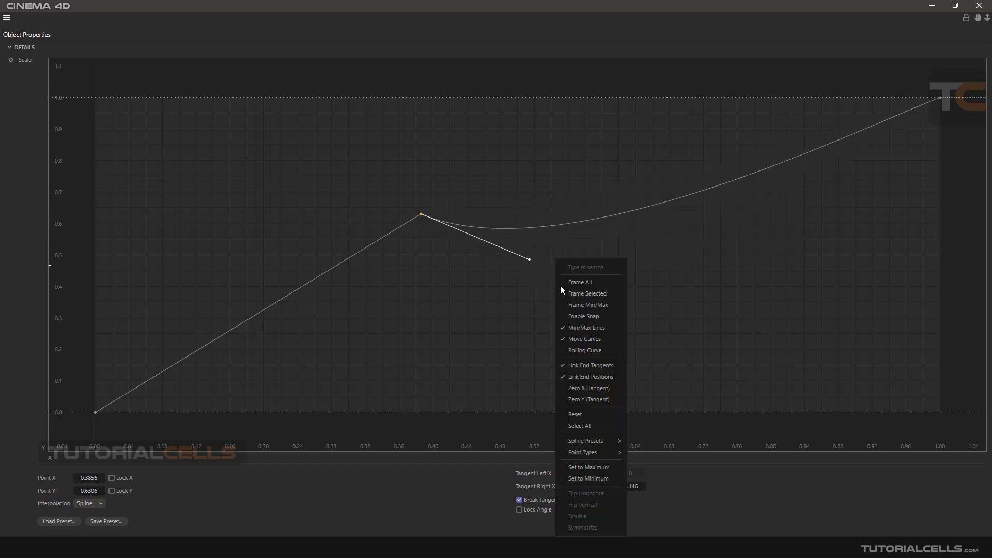
left_click(587, 388)
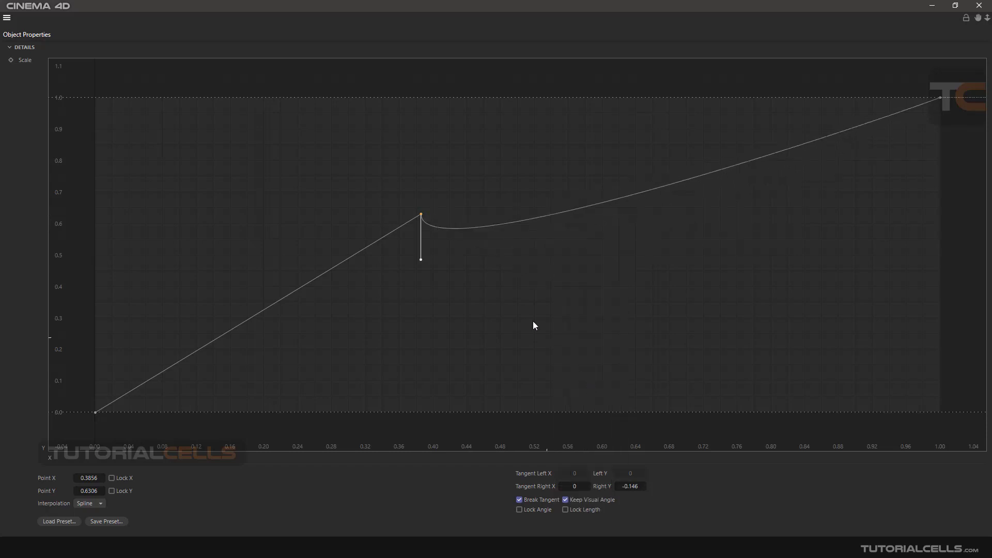
right_click(506, 266)
left_click(544, 401)
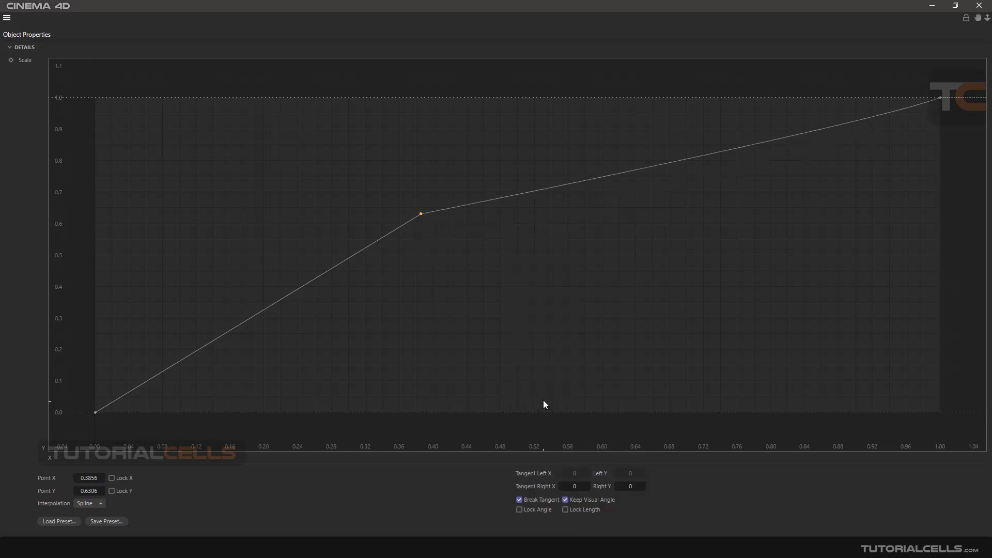
key("ctrl+z")
key("ctrl+z")
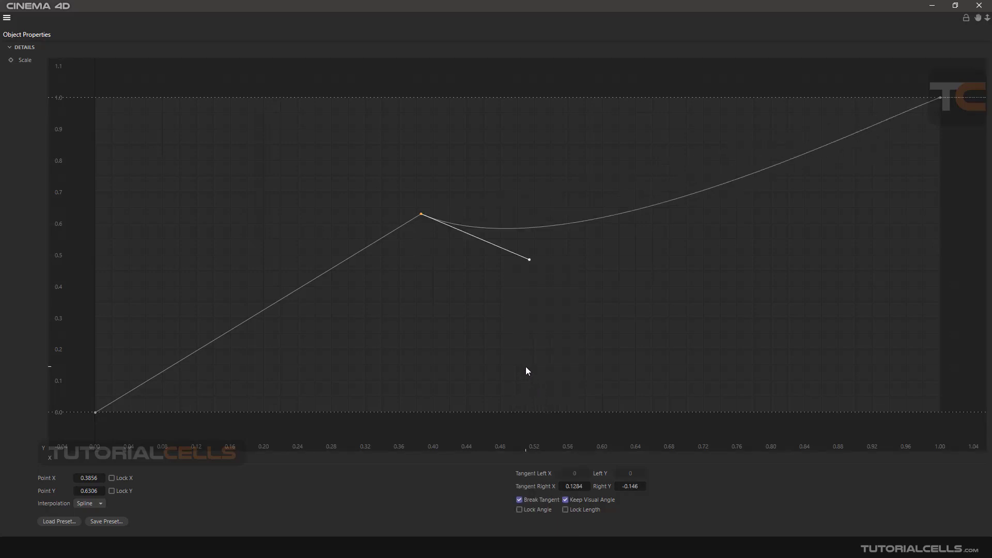
- Zero the middle point's tangent Y, pull the right tangent to about X 0.25, Y -0.30, and close the enlarged curve window
right_click(514, 336)
left_click(540, 399)
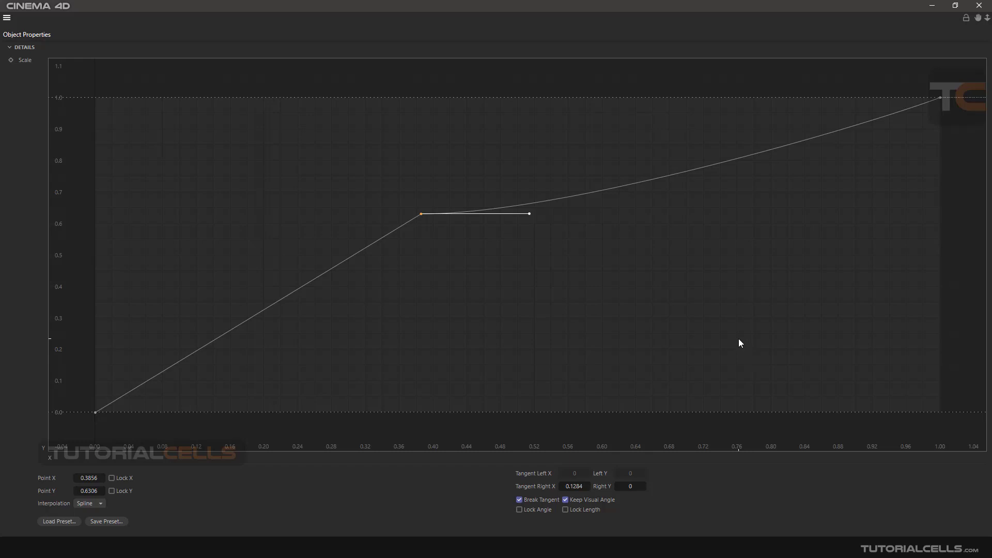
left_click_drag(530, 218, 636, 310)
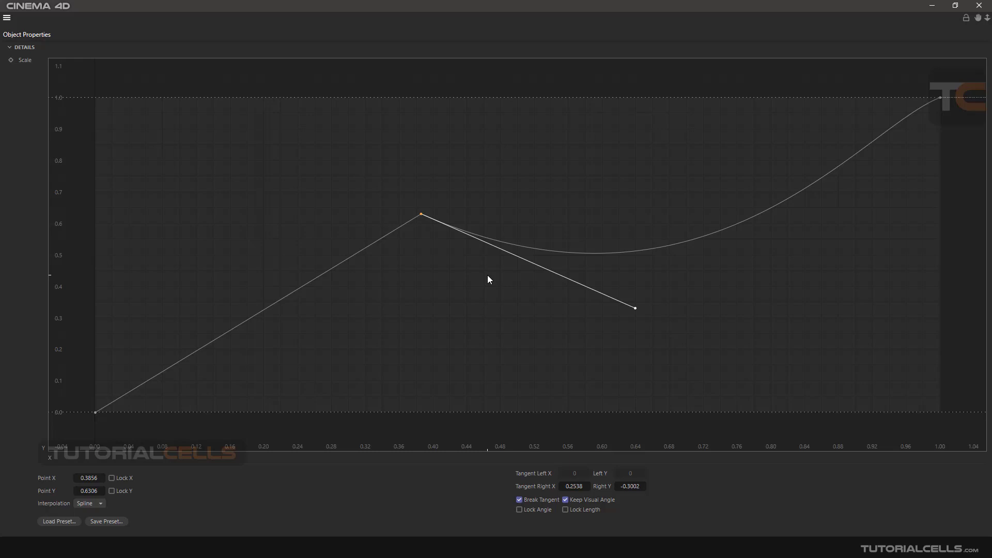
left_click(979, 5)
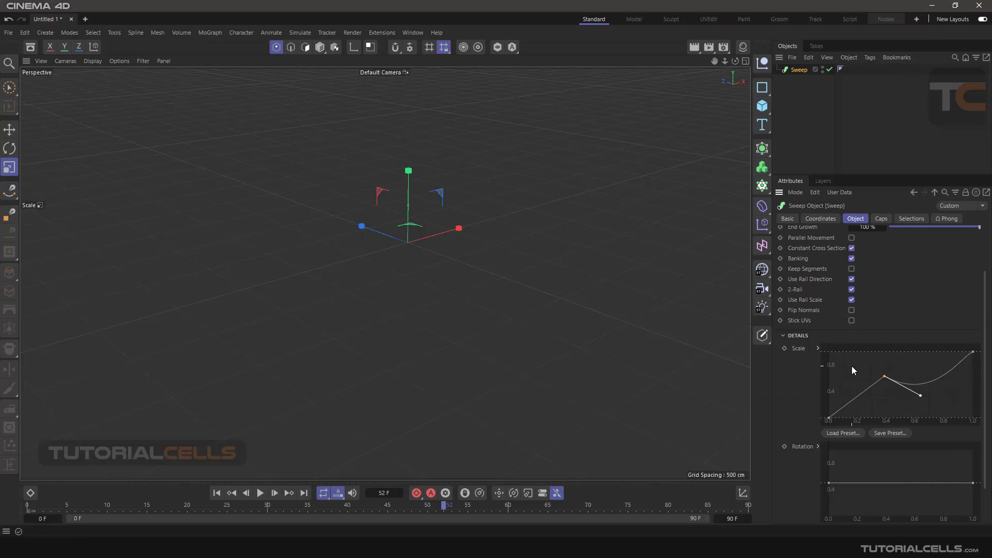